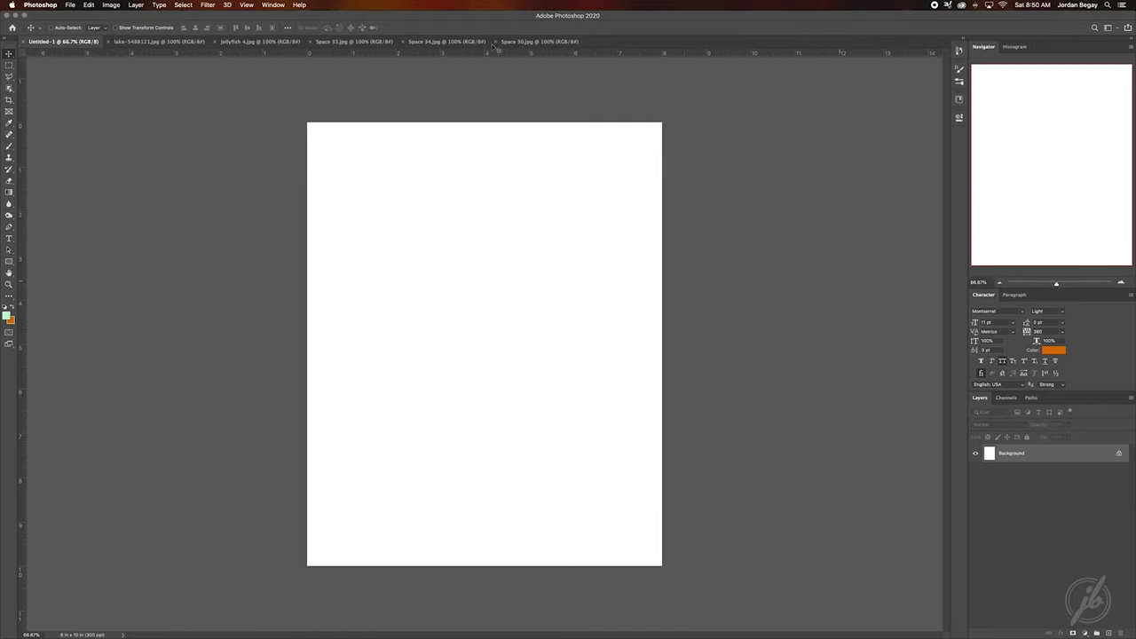
# Place the lake dock photo into Untitled-1 and scale it down to fit.
pyautogui.click(160, 42)
pyautogui.moveTo(483, 355); pyautogui.dragTo(402, 296)
pyautogui.hotkey('ctrl', 't')
pyautogui.moveTo(480, 185); pyautogui.dragTo(480, 241)
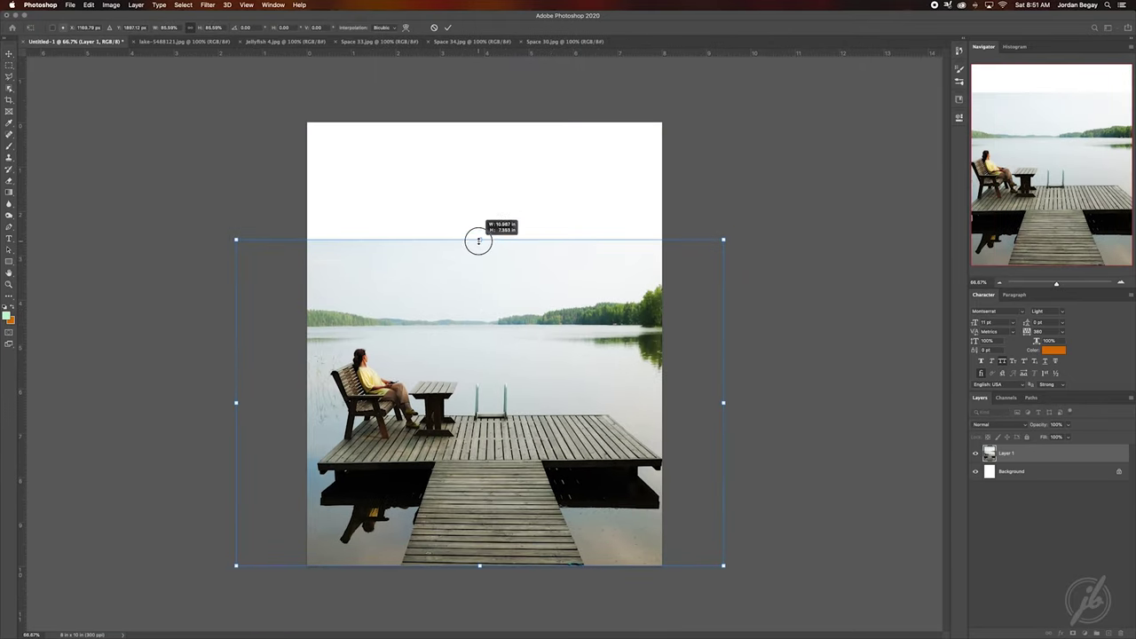
pyautogui.press('Return')
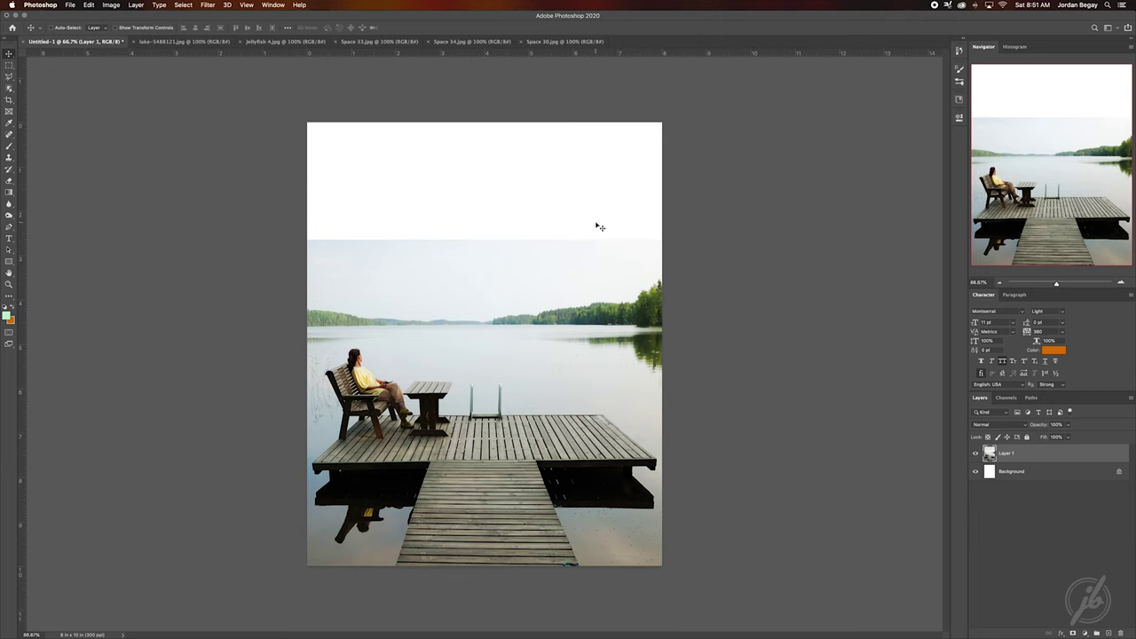
# Add a black-filled copy of the Background layer beneath the photo.
pyautogui.hotkey('ctrl', '1')
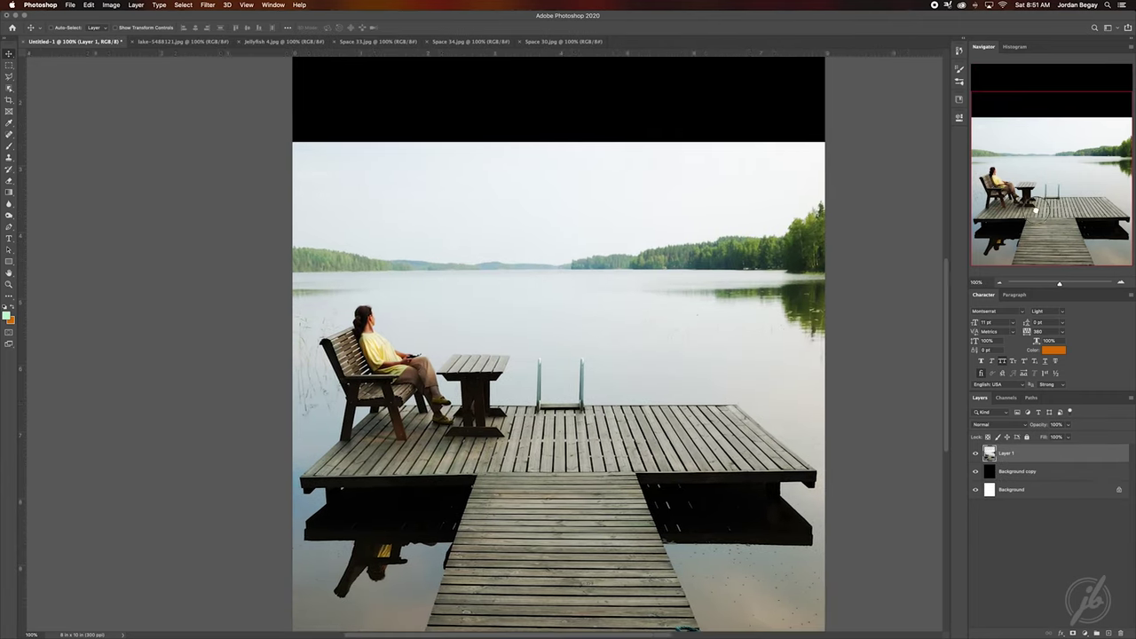
pyautogui.press('p')
pyautogui.scroll(5, 379, 512)
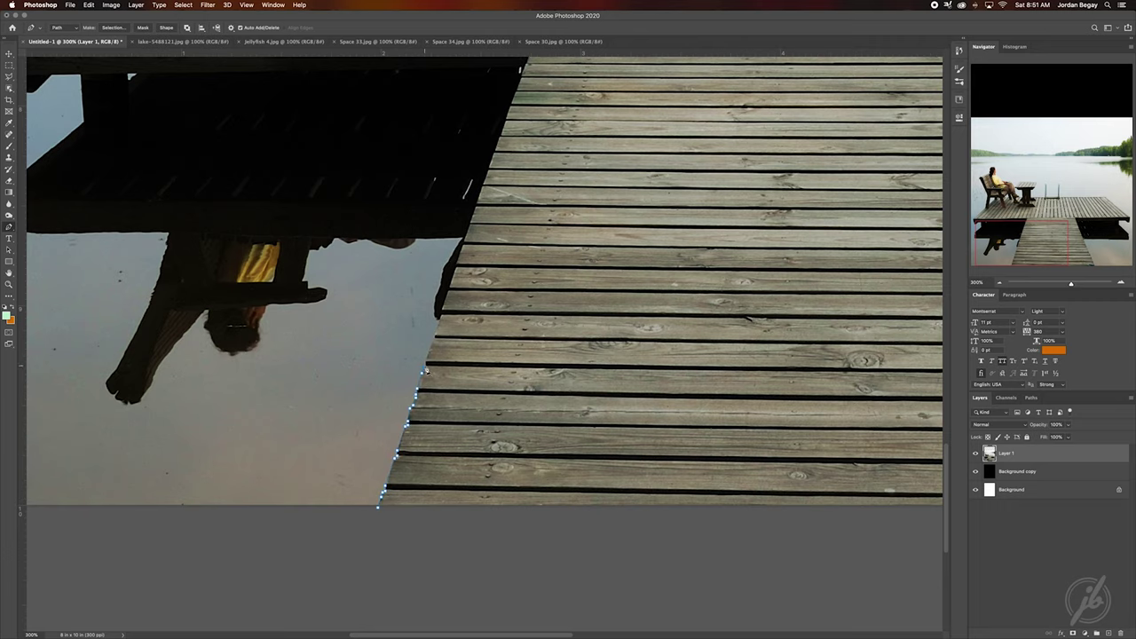
# Zoom in and trace pen anchors along the bench top and seated woman.
pyautogui.scroll(3, 435, 340)
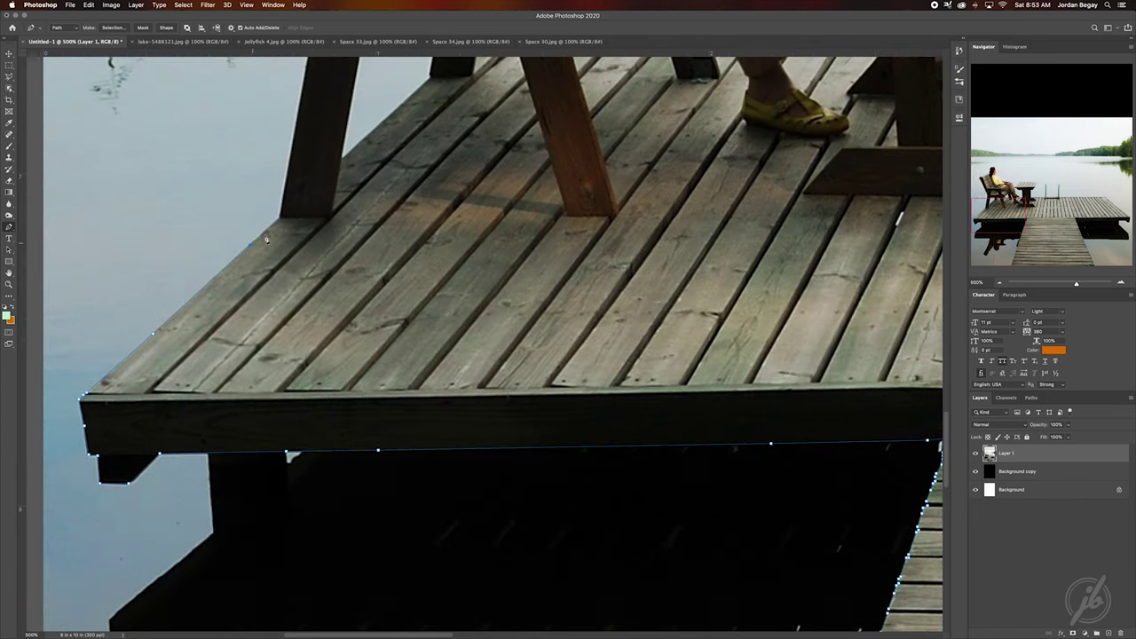
pyautogui.scroll(5, 266, 240)
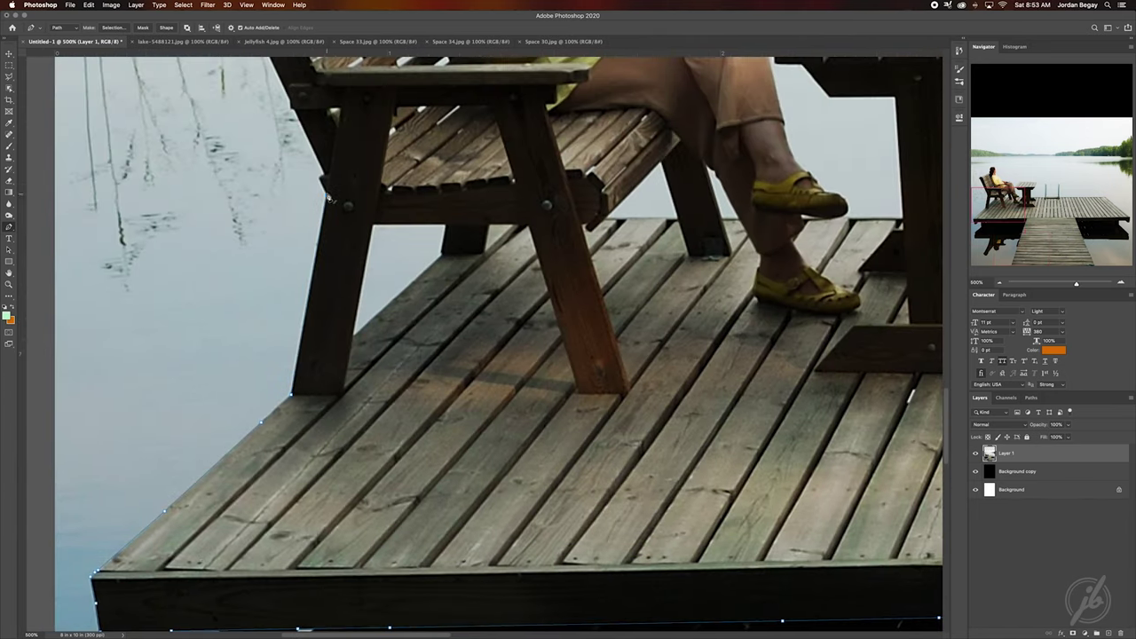
pyautogui.scroll(5, 497, 346)
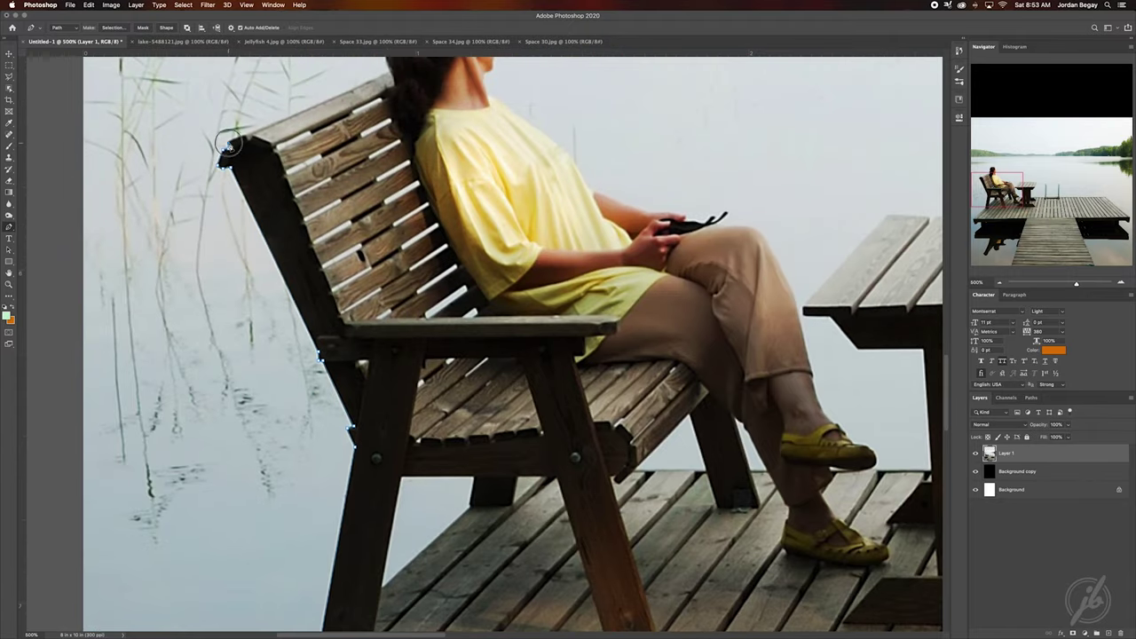
pyautogui.scroll(2, 317, 119)
pyautogui.click(365, 155)
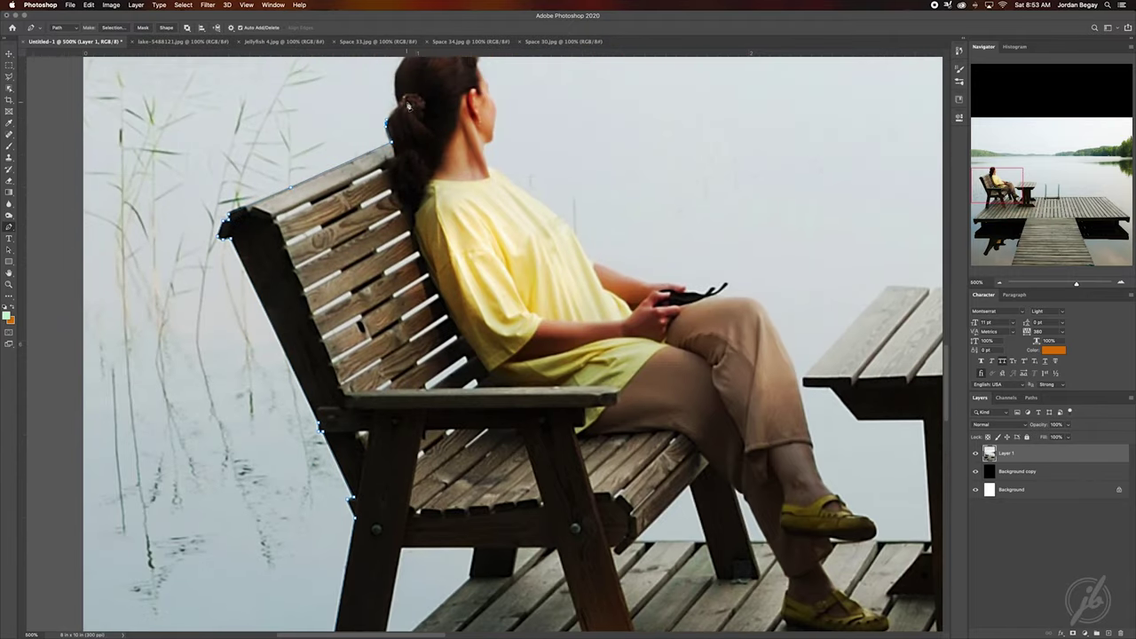
pyautogui.scroll(3, 396, 84)
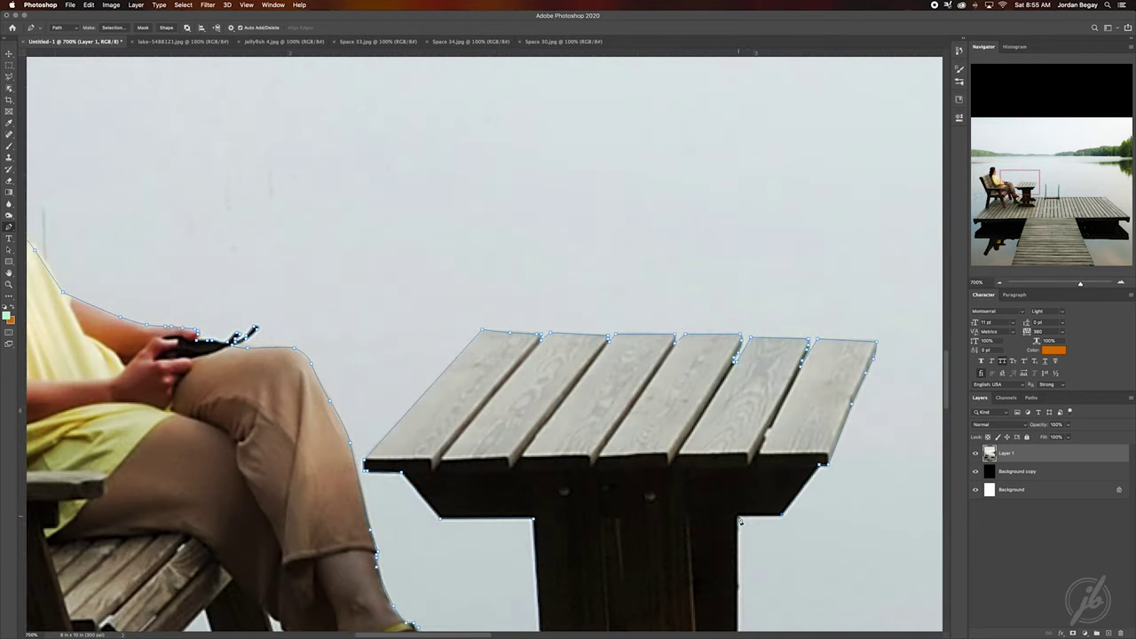
pyautogui.scroll(-10, 741, 522)
pyautogui.hscroll(5, 485, 313)
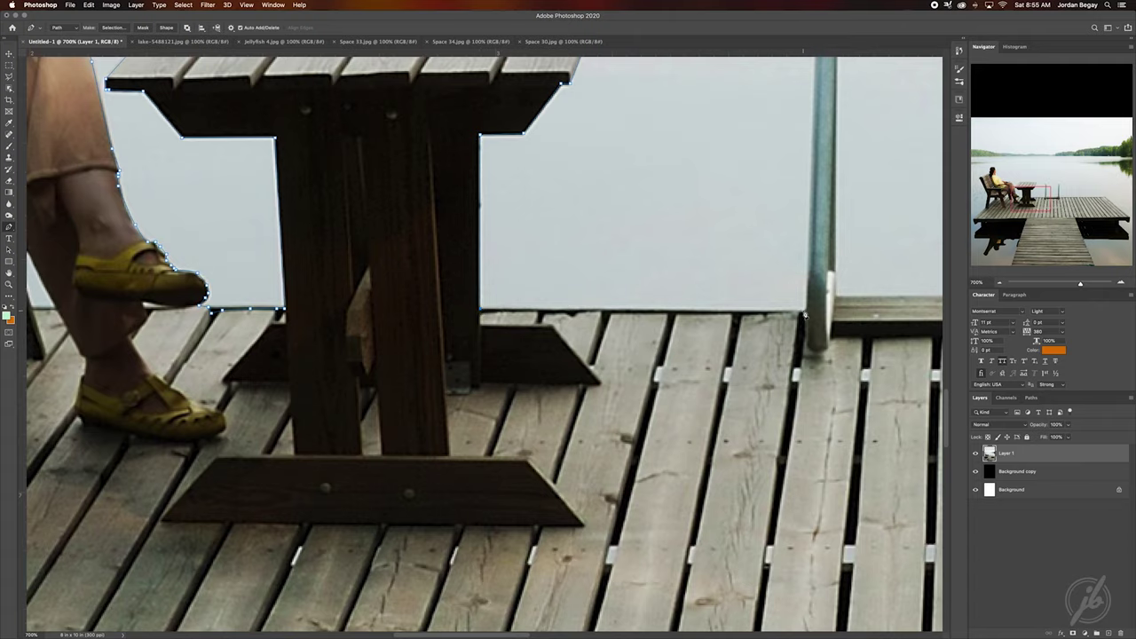
pyautogui.scroll(3, 805, 315)
pyautogui.scroll(5, 790, 355)
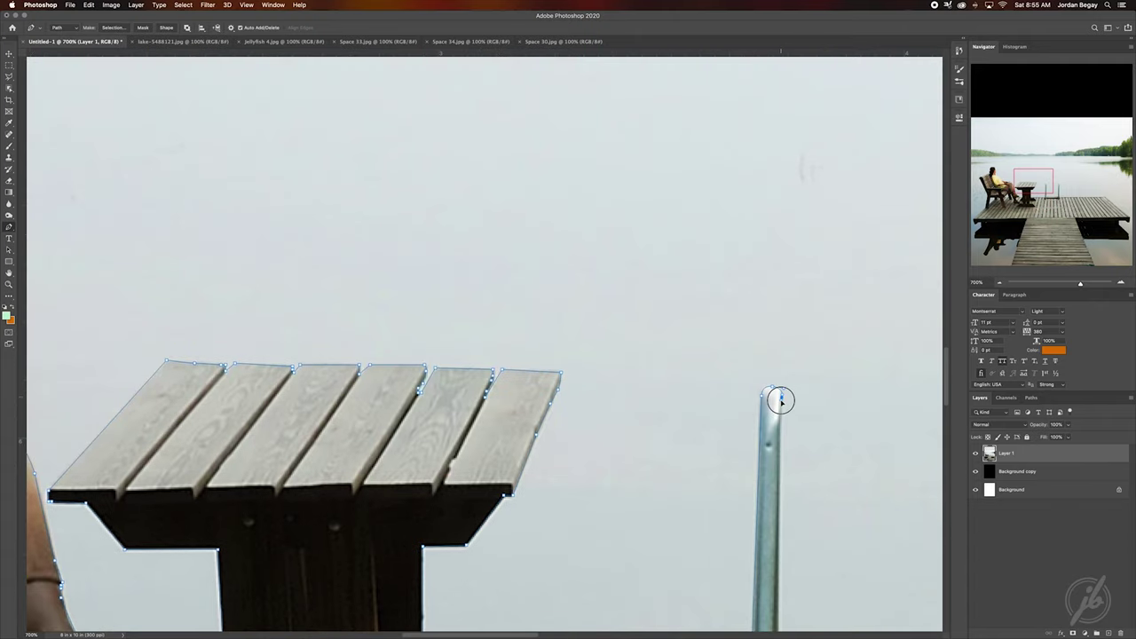
pyautogui.scroll(-5, 786, 421)
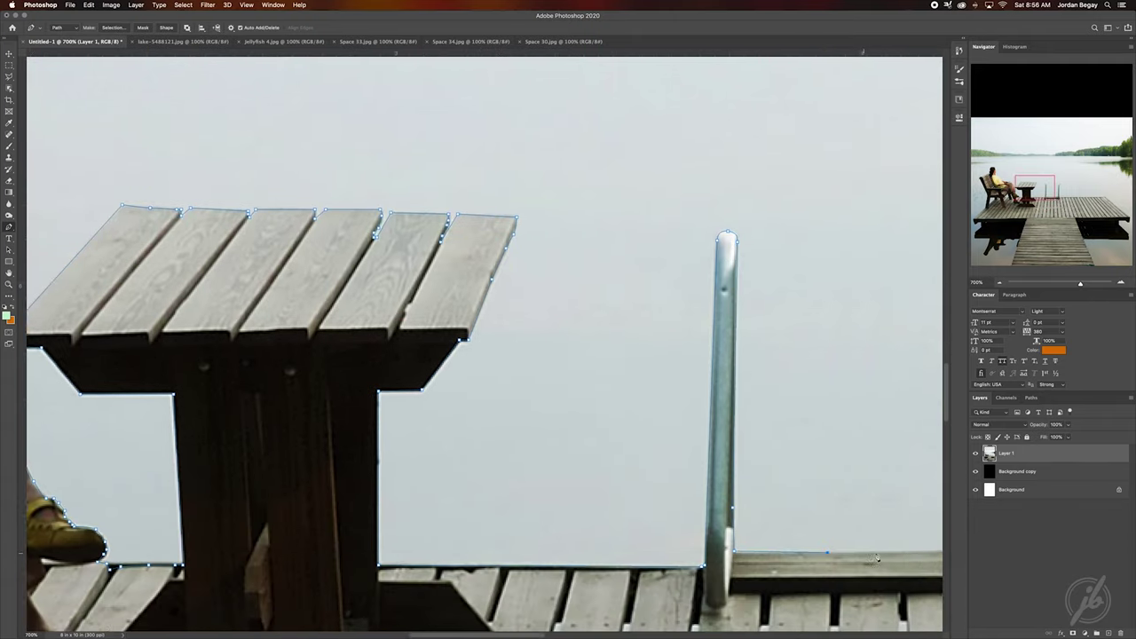
pyautogui.hscroll(5, 863, 555)
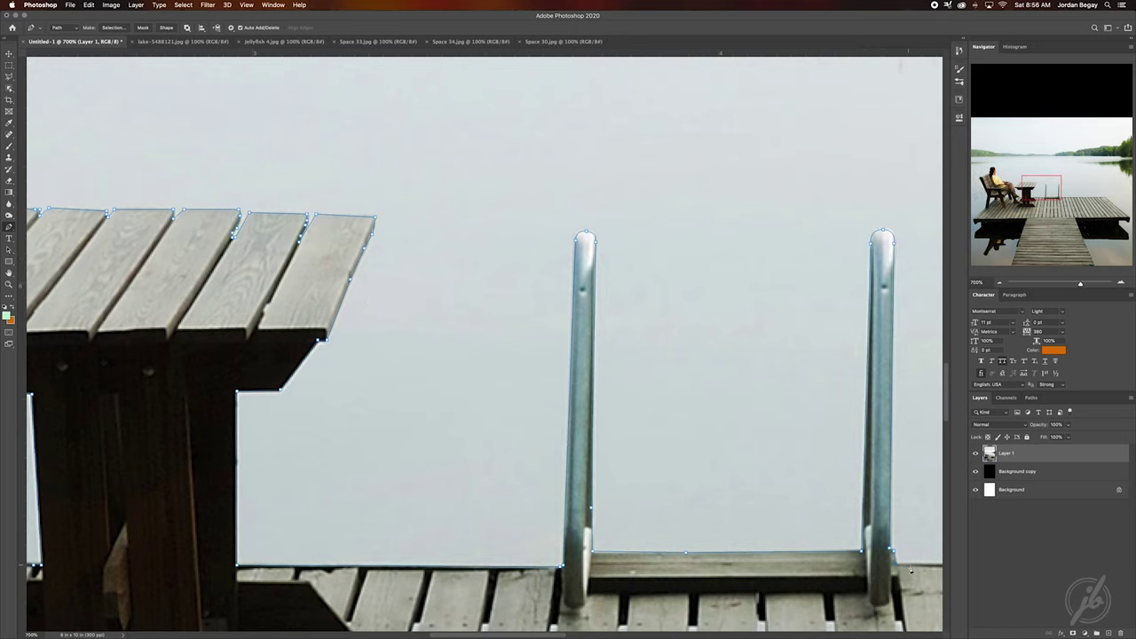
pyautogui.hscroll(5, 905, 570)
pyautogui.hscroll(5, 897, 571)
# Continue the path along the deck edge past the ladder and close it along the deck's top.
pyautogui.click(750, 561)
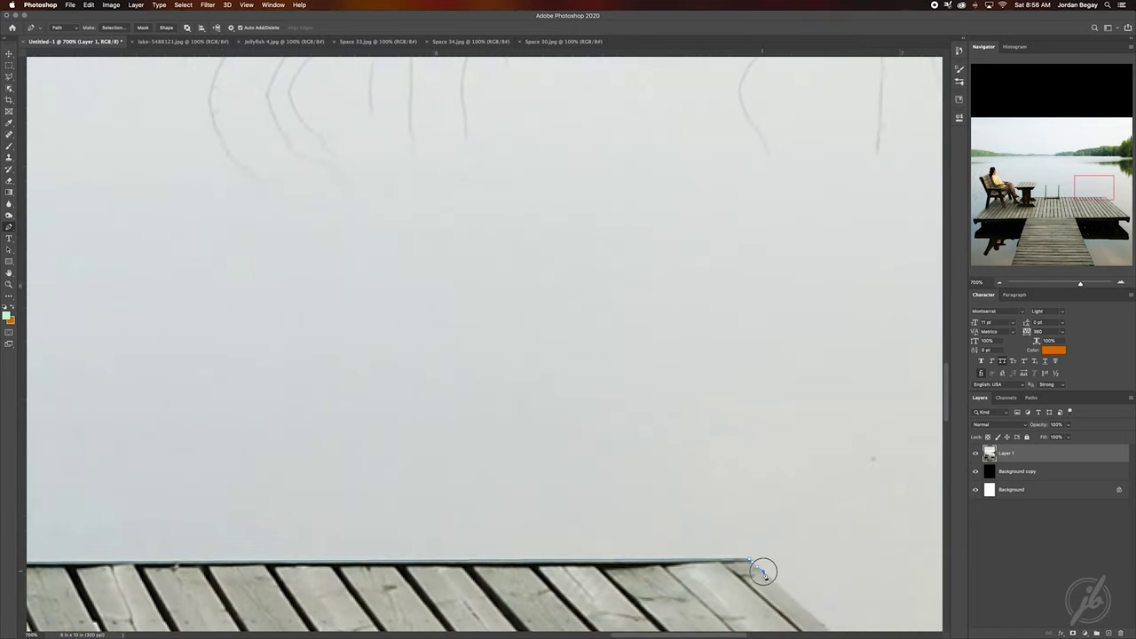
pyautogui.scroll(-5, 763, 572)
pyautogui.hscroll(5, 764, 573)
pyautogui.scroll(-5, 797, 534)
pyautogui.hscroll(4, 797, 534)
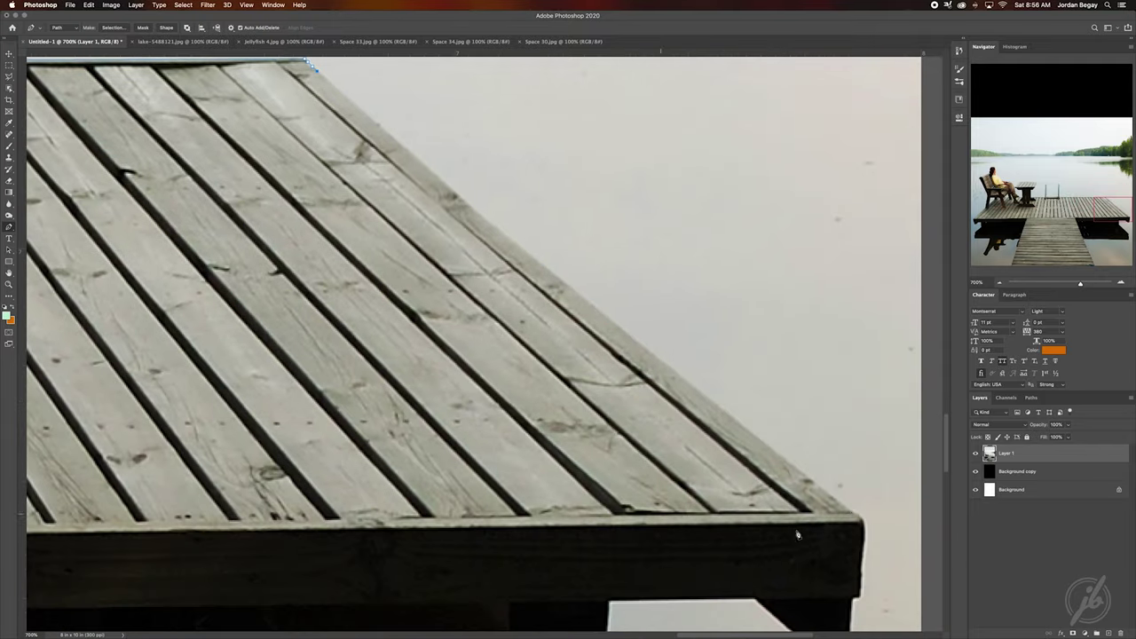
pyautogui.moveTo(457, 197); pyautogui.dragTo(476, 213)
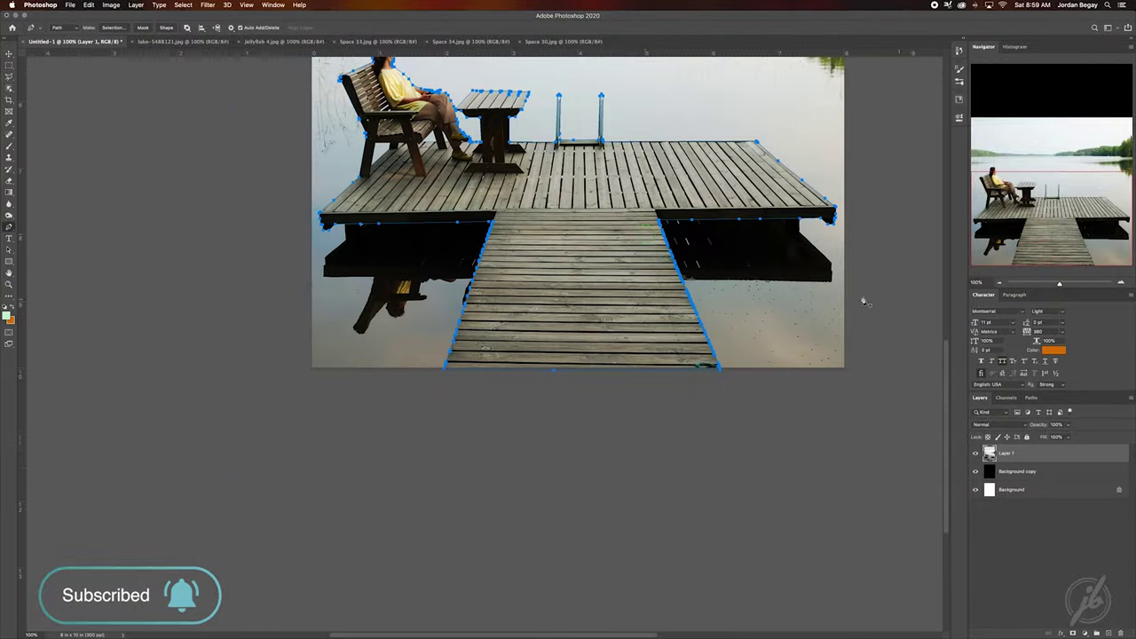
pyautogui.rightClick(647, 235)
# Convert the dock path into a selection and contract it by 3 pixels.
pyautogui.click(675, 271)
pyautogui.click(183, 4)
pyautogui.click(315, 157)
pyautogui.click(614, 316)
pyautogui.click(183, 4)
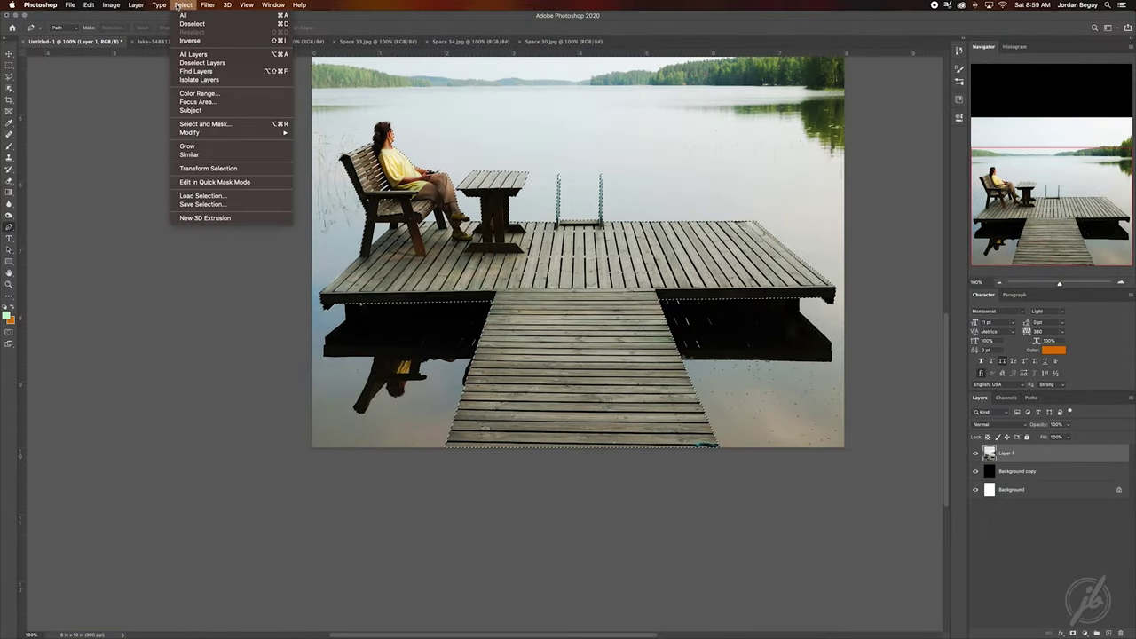
pyautogui.moveTo(190, 133)
pyautogui.click(315, 165)
pyautogui.press('Return')
# Mask Layer 1 to the dock selection and check the cut-out against a white backdrop.
pyautogui.click(1084, 633)
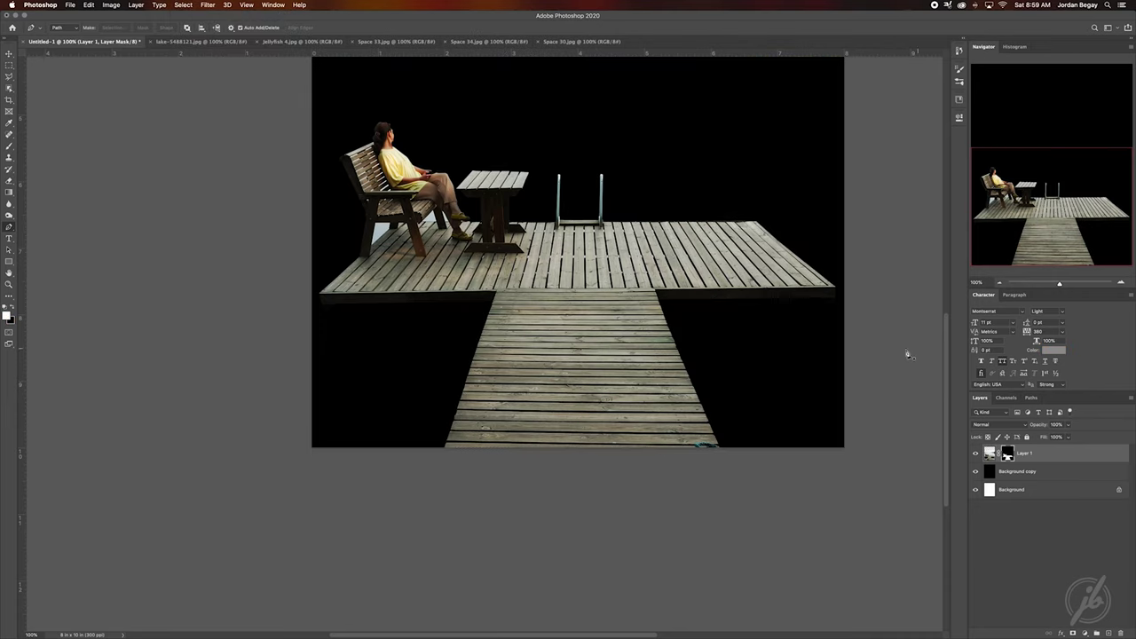
pyautogui.scroll(3, 821, 391)
pyautogui.click(976, 471)
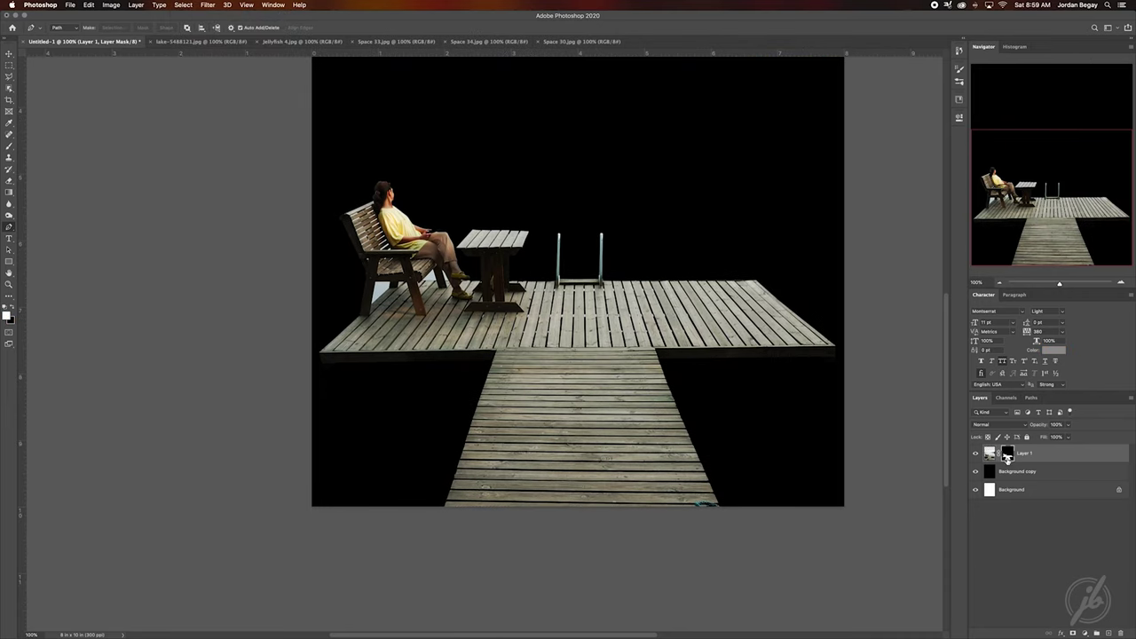
pyautogui.click(1124, 281)
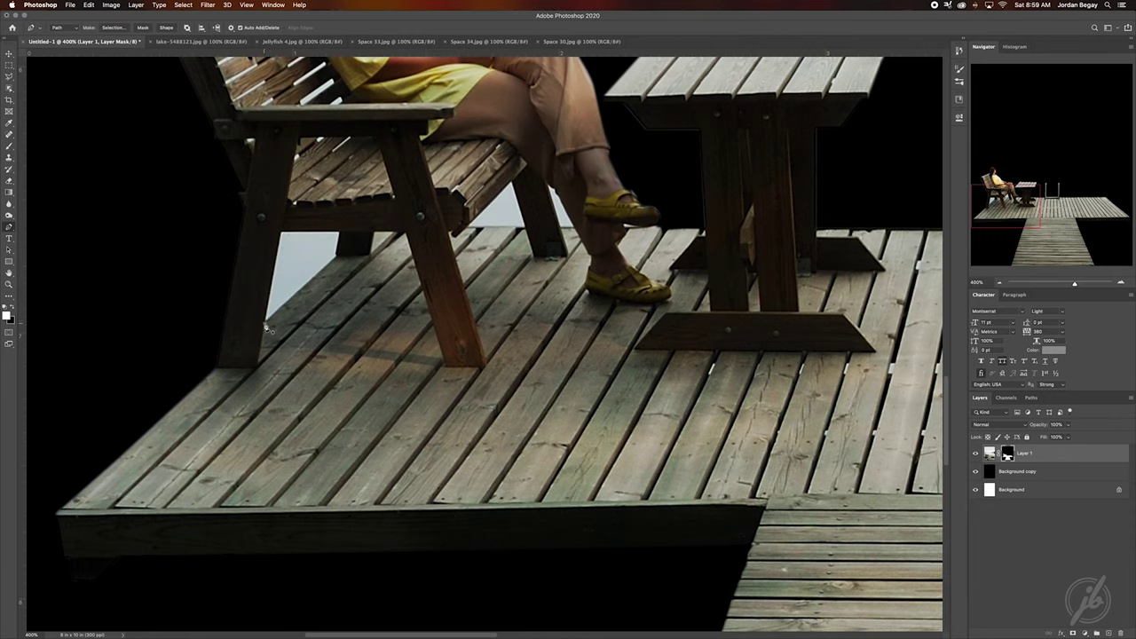
# Select the sky-gap path under the bench and fill it black on the mask.
pyautogui.rightClick(266, 323)
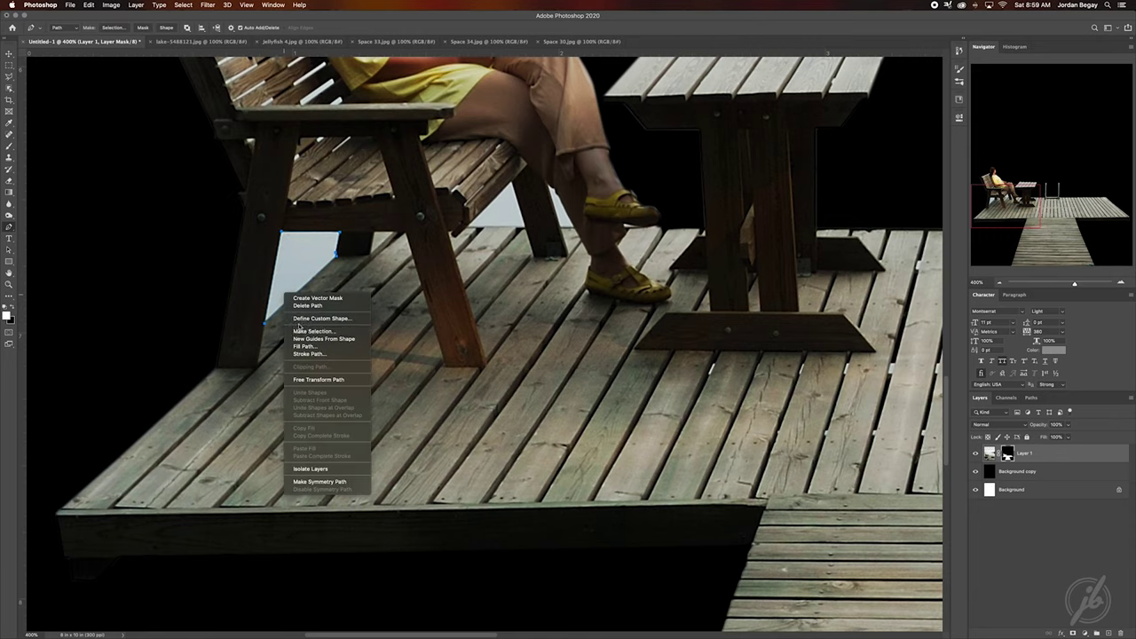
pyautogui.click(319, 326)
pyautogui.press('Return')
pyautogui.hotkey('shift', 'BackSpace')
pyautogui.press('Return')
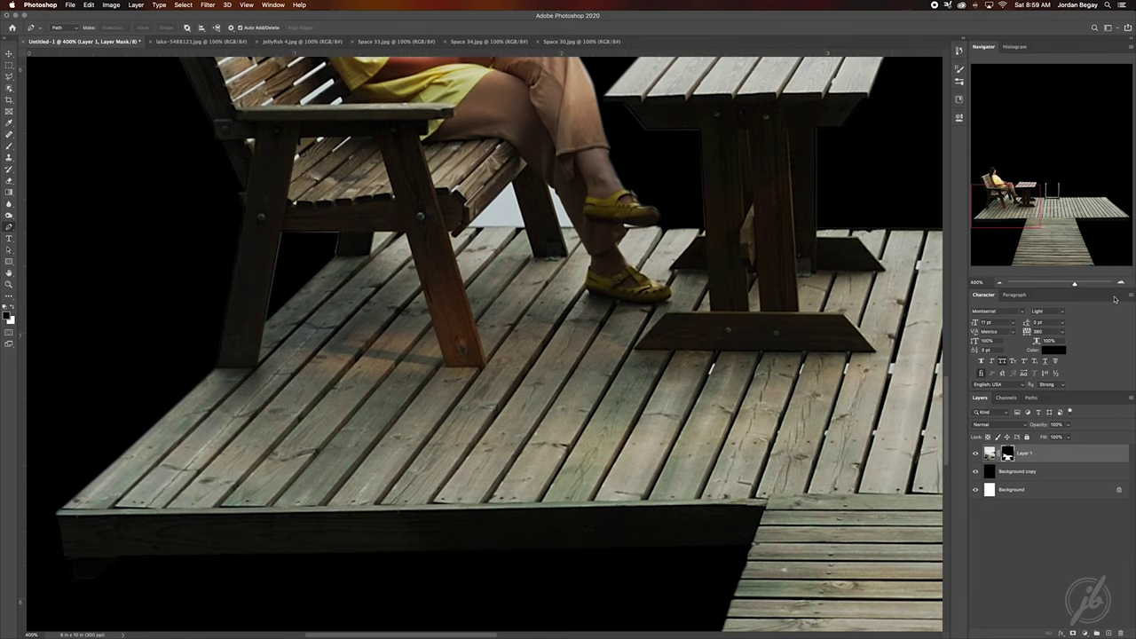
pyautogui.click(1120, 282)
pyautogui.hotkey('ctrl', 'z')
# Expand the sky-gap selection slightly and fill it black on the mask.
pyautogui.click(183, 5)
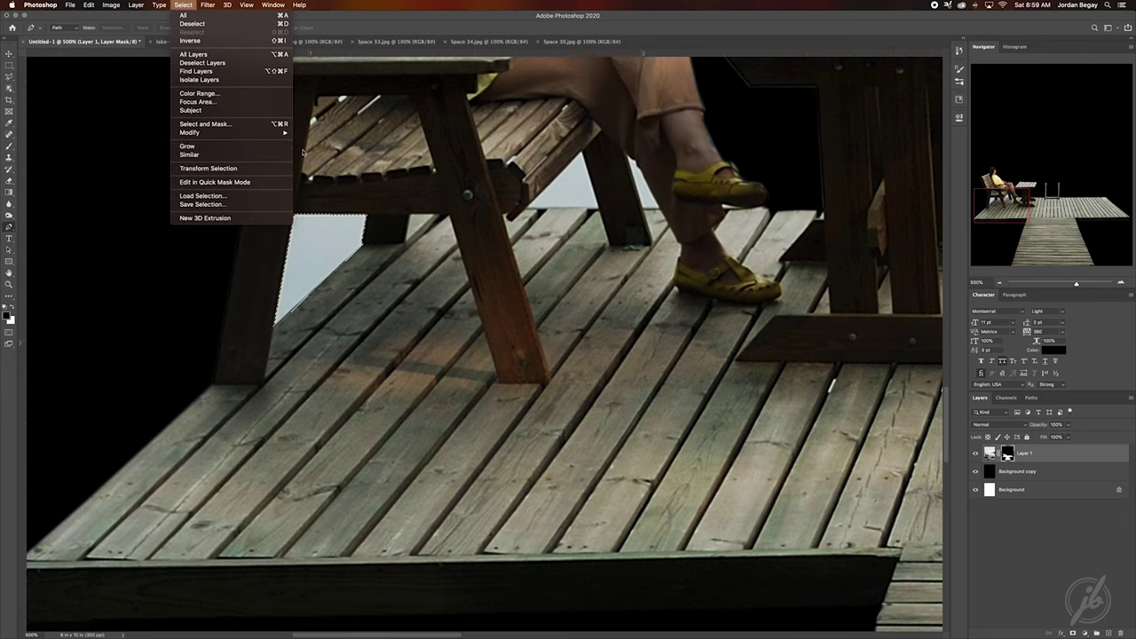
pyautogui.click(315, 158)
pyautogui.press('Return')
pyautogui.hotkey('shift', 'BackSpace')
pyautogui.press('Return')
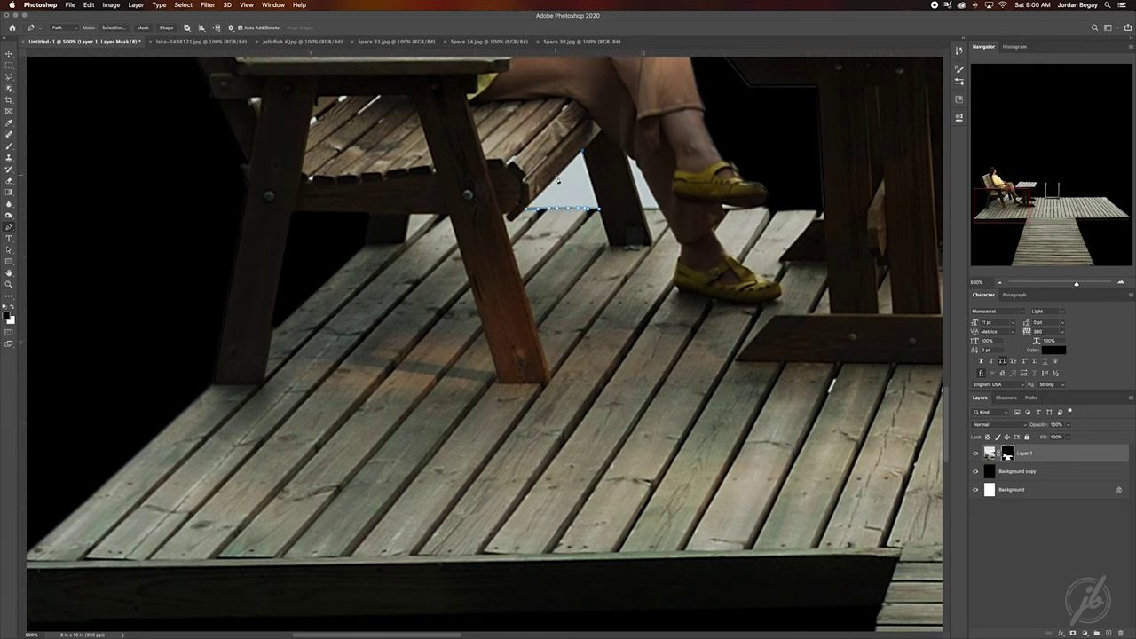
# Redo the sky-gap selection with a slight expansion and set up a tiny mask brush.
pyautogui.rightClick(543, 201)
pyautogui.click(581, 302)
pyautogui.click(613, 317)
pyautogui.hotkey('ctrl', 'z')
pyautogui.click(183, 4)
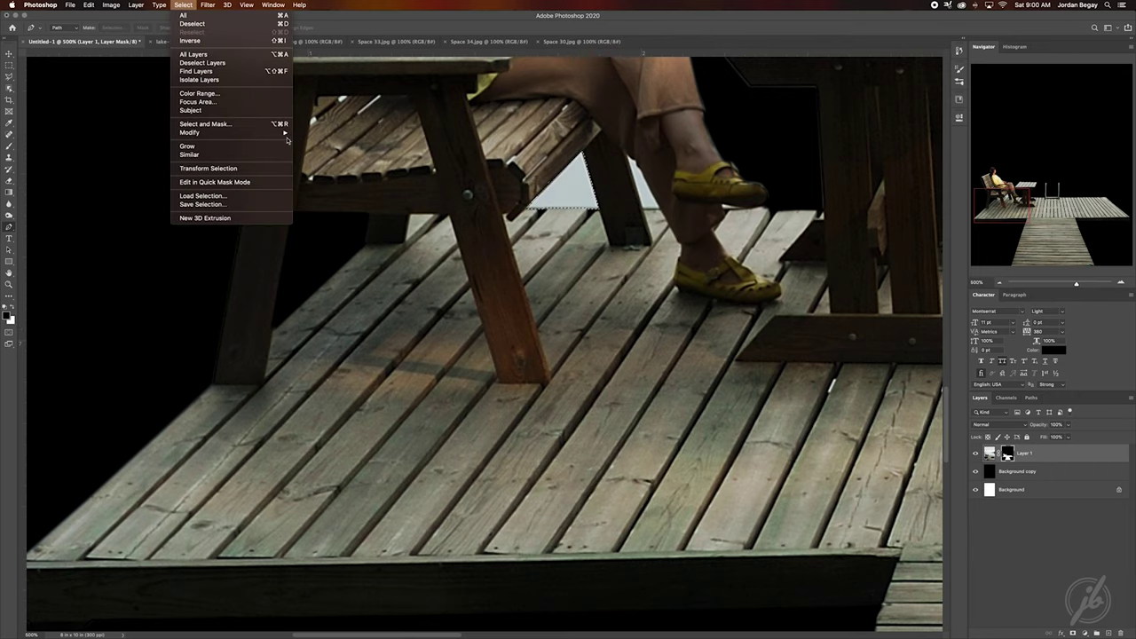
pyautogui.click(310, 151)
pyautogui.press('Return')
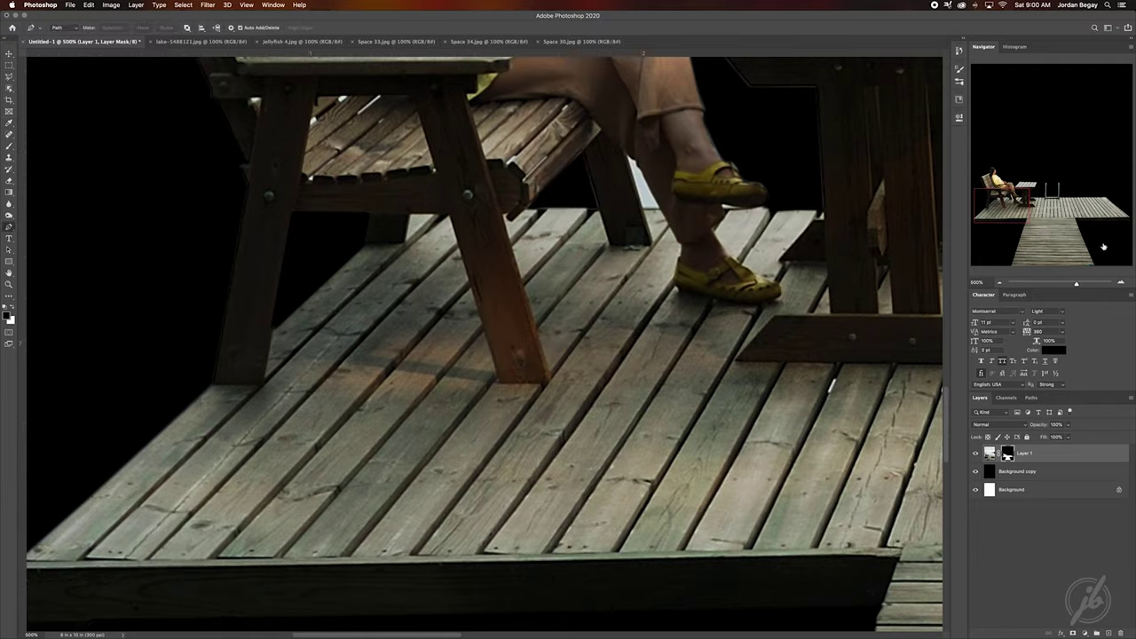
pyautogui.hotkey('ctrl', '=')
pyautogui.hotkey('ctrl', '=')
pyautogui.press('b')
pyautogui.press('[')
pyautogui.press('[')
pyautogui.press('[')
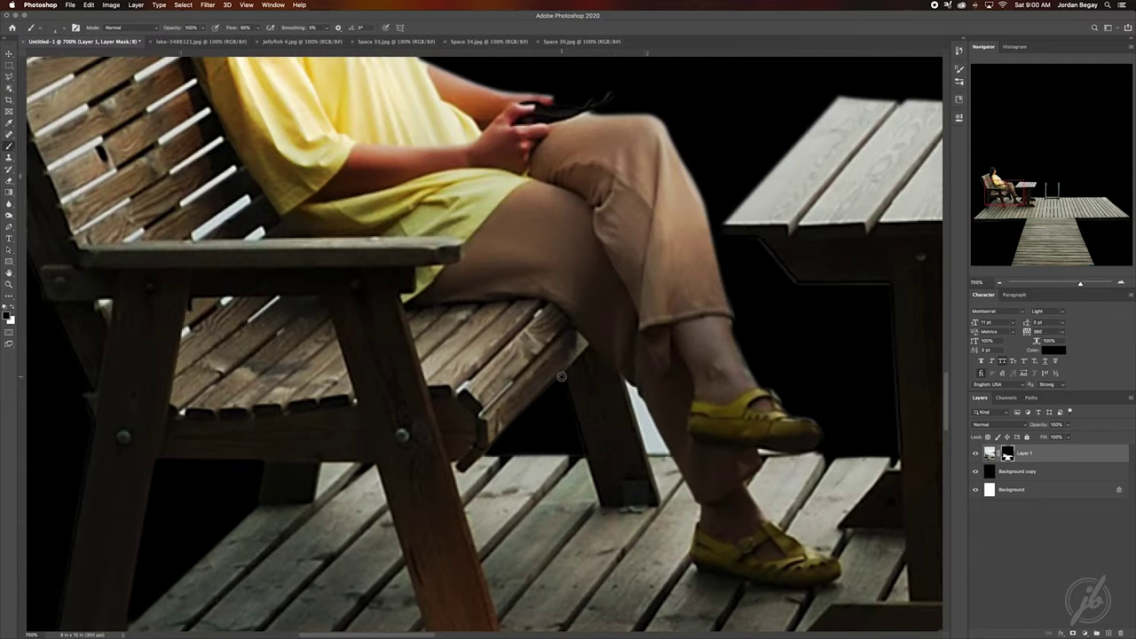
# Hide the white highlight on the mask using a closed path selection.
pyautogui.hscroll(5, 544, 391)
pyautogui.press('p')
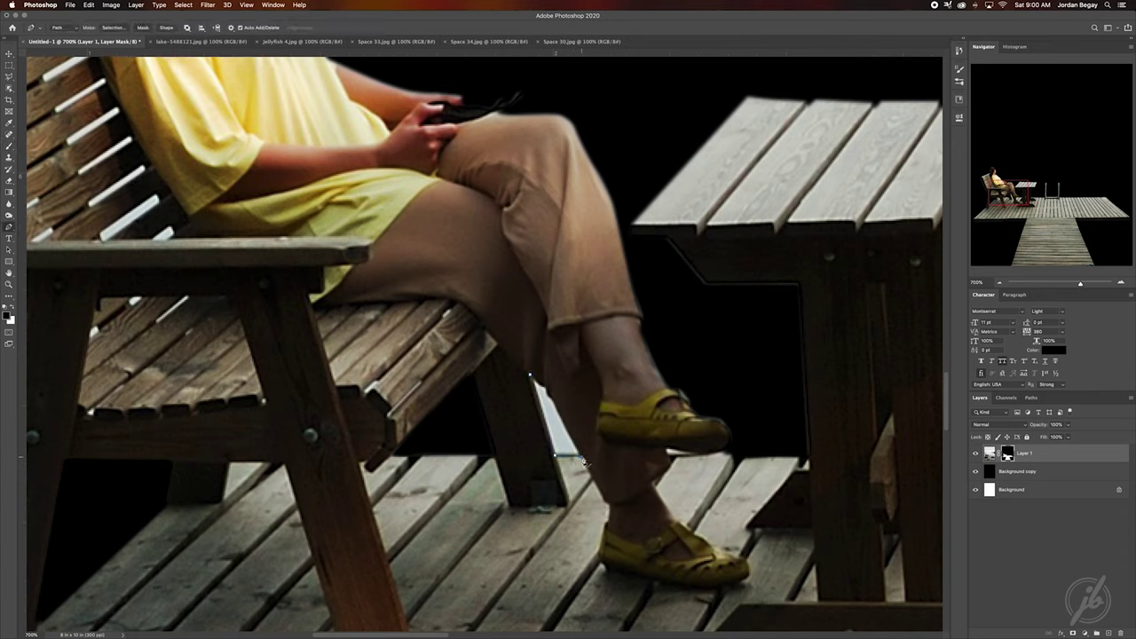
pyautogui.rightClick(541, 388)
pyautogui.click(577, 479)
pyautogui.press('Return')
pyautogui.press('Delete')
pyautogui.hotkey('ctrl', 'd')
pyautogui.press('b')
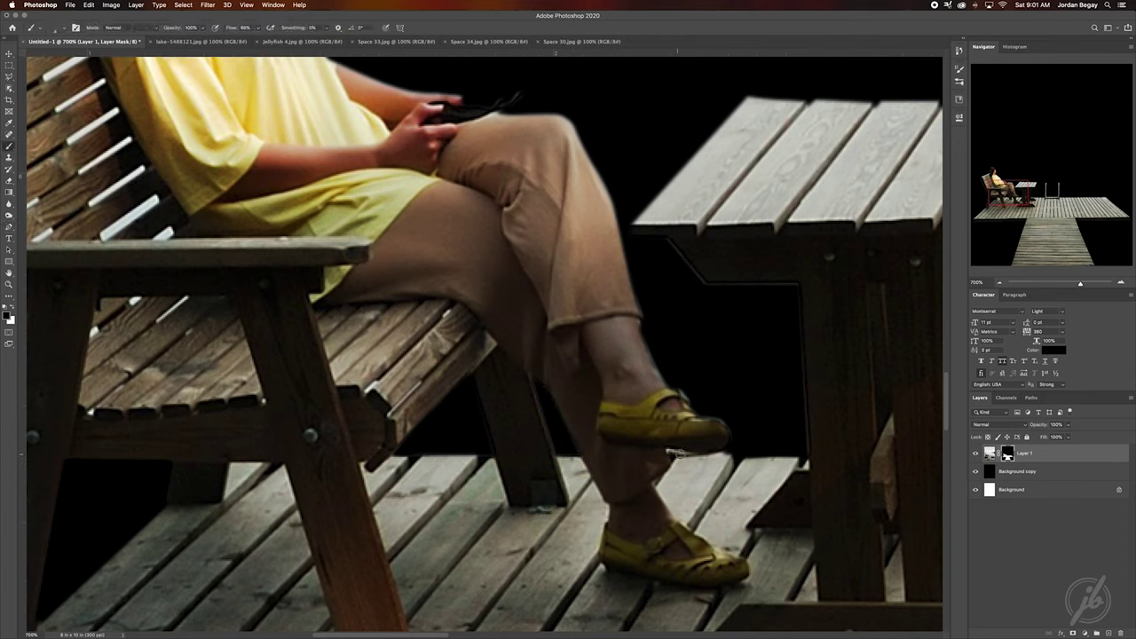
# Pan around the woman, bench and table to inspect the cleaned mask edges.
pyautogui.scroll(3, 675, 399)
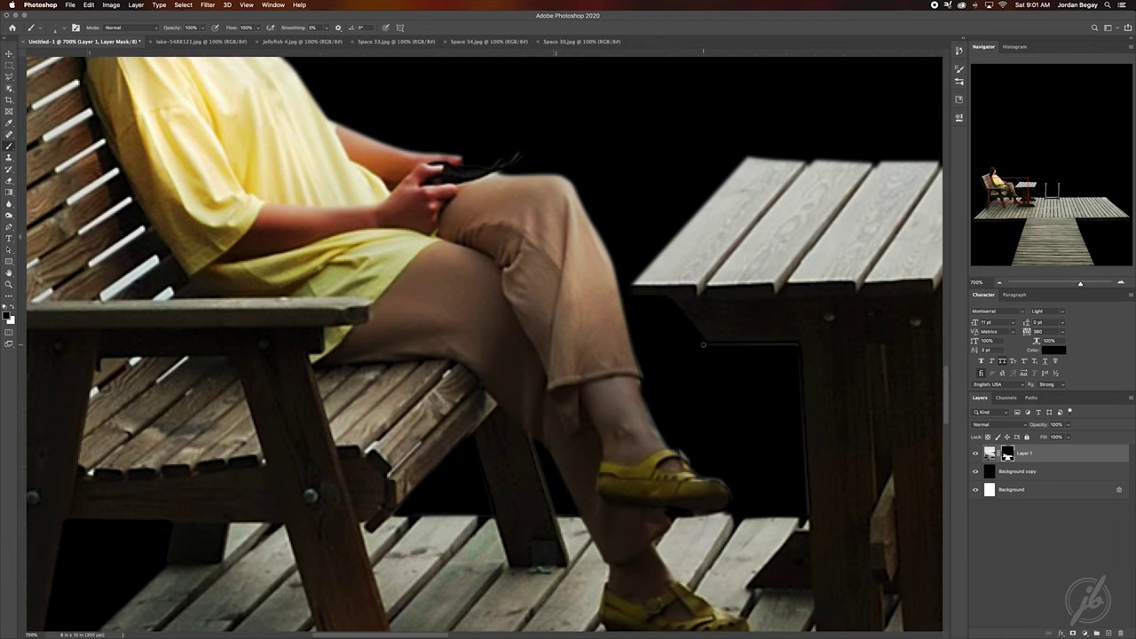
pyautogui.hscroll(2, 811, 476)
pyautogui.hscroll(6, 710, 400)
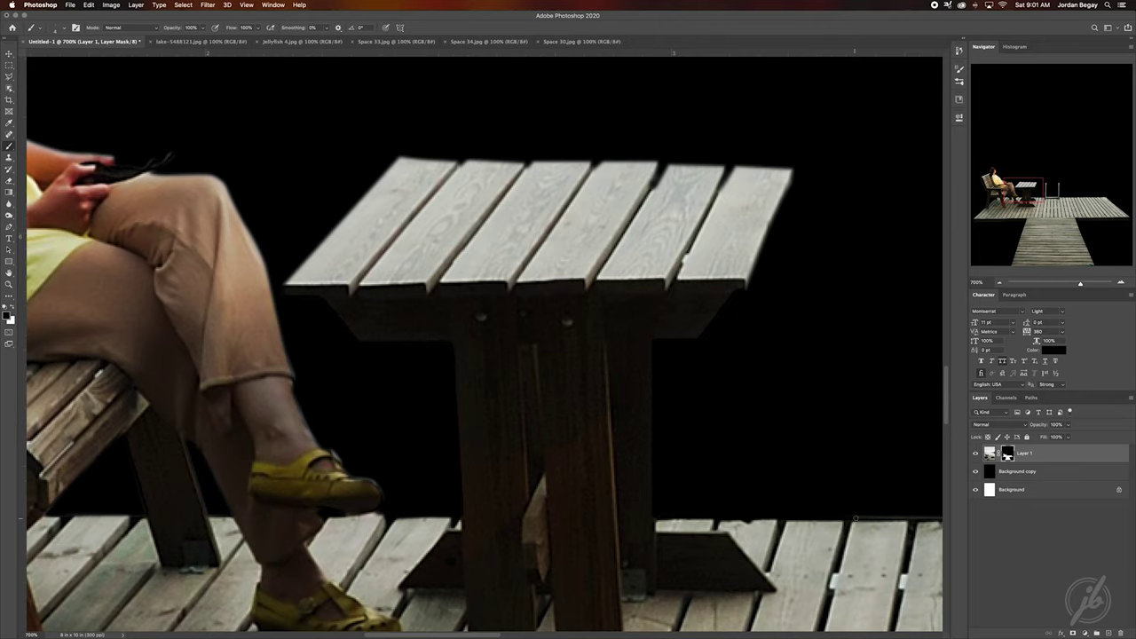
pyautogui.hscroll(2, 710, 517)
pyautogui.scroll(2, 728, 431)
pyautogui.hscroll(-6, 410, 255)
pyautogui.hscroll(-1, 410, 254)
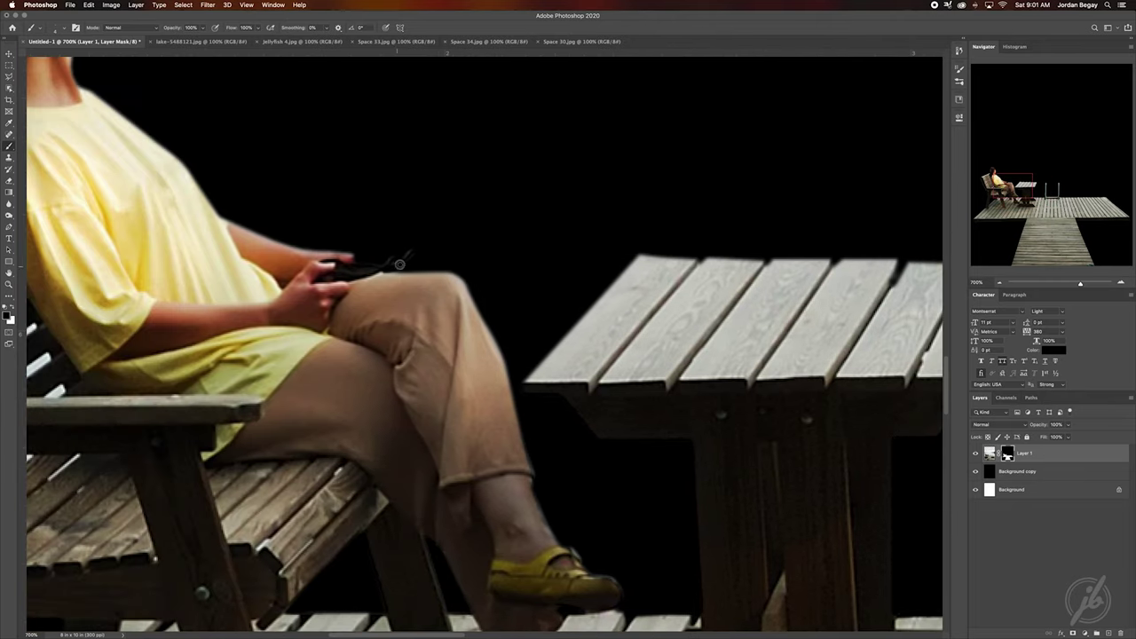
pyautogui.scroll(-3, 408, 256)
pyautogui.scroll(-2, 381, 271)
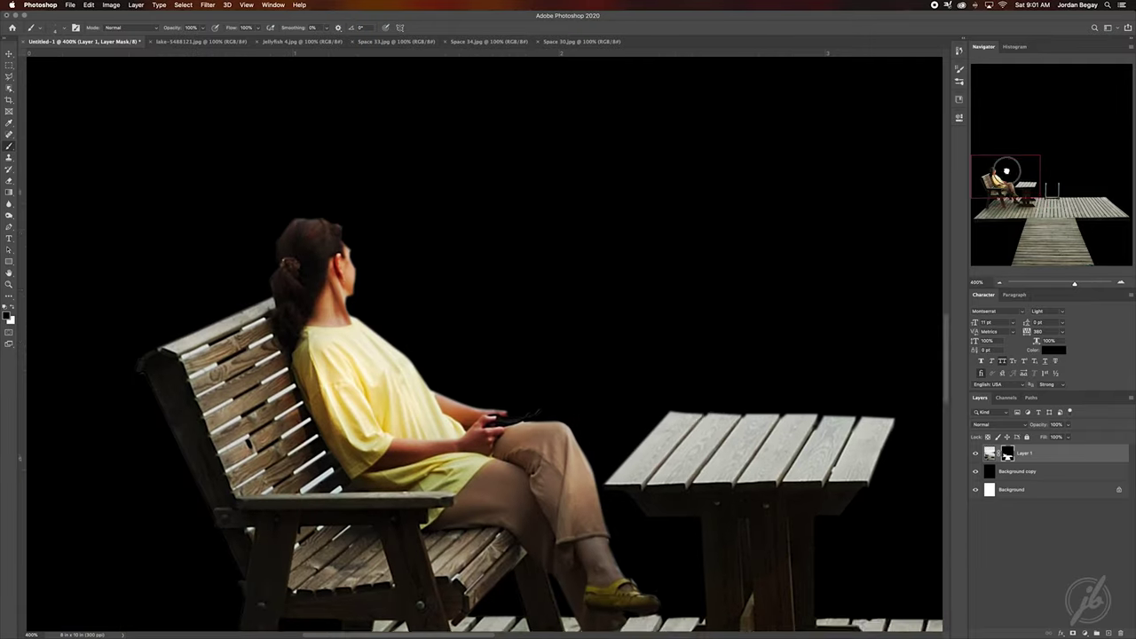
pyautogui.scroll(1, 352, 290)
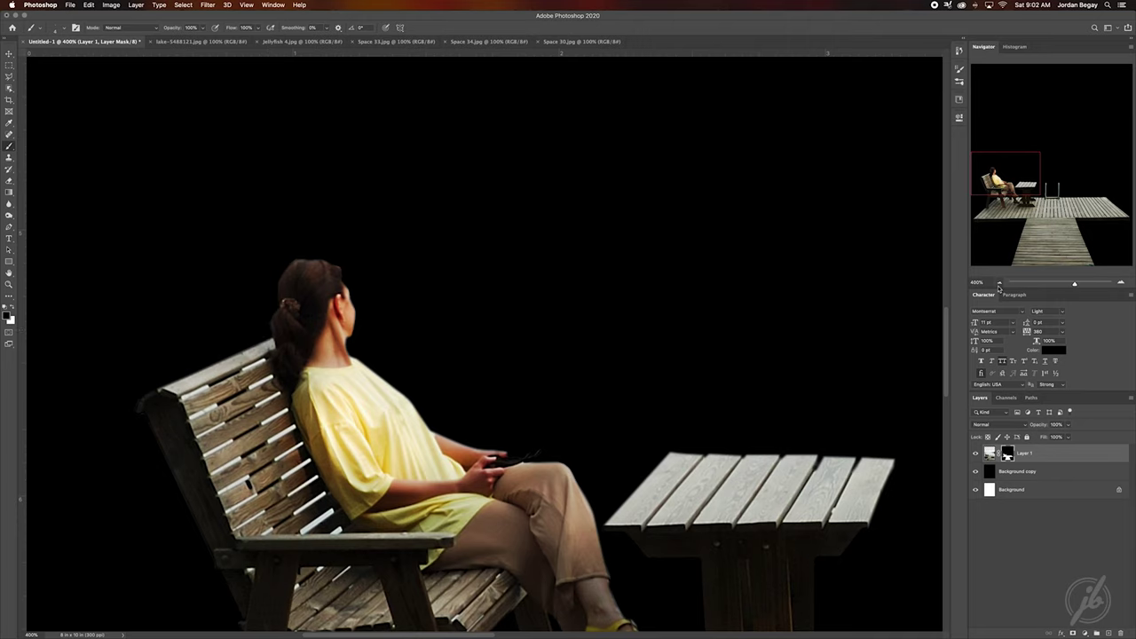
# Close the lake photo, place the earth image and stretch it to fill below the deck.
pyautogui.click(999, 286)
pyautogui.press('v')
pyautogui.click(976, 471)
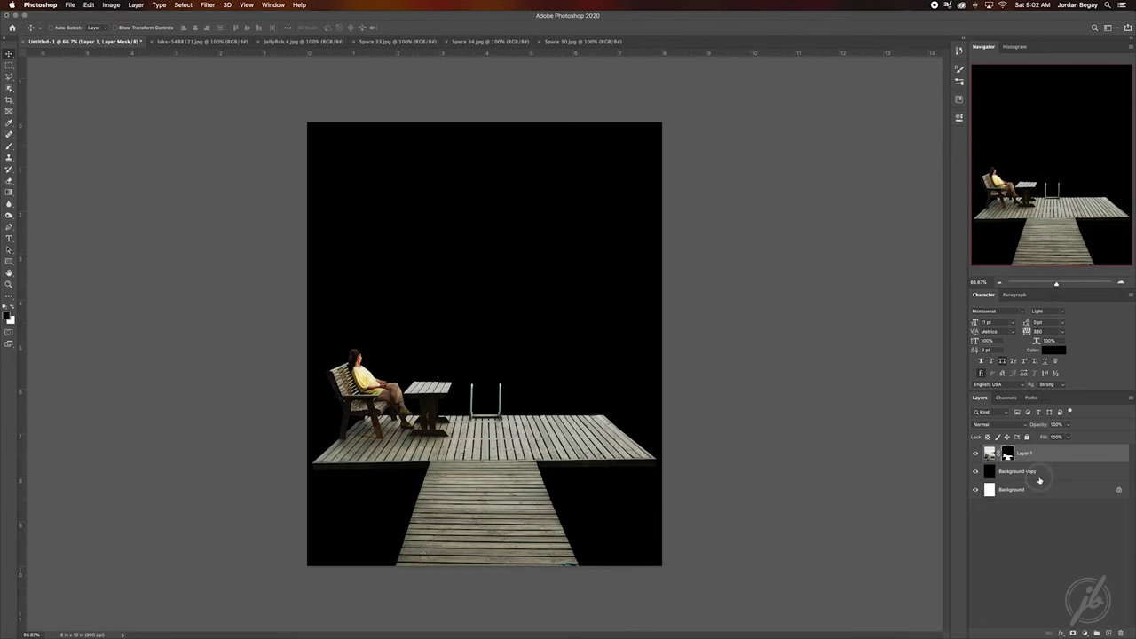
pyautogui.click(203, 41)
pyautogui.click(152, 41)
pyautogui.click(391, 41)
pyautogui.click(470, 41)
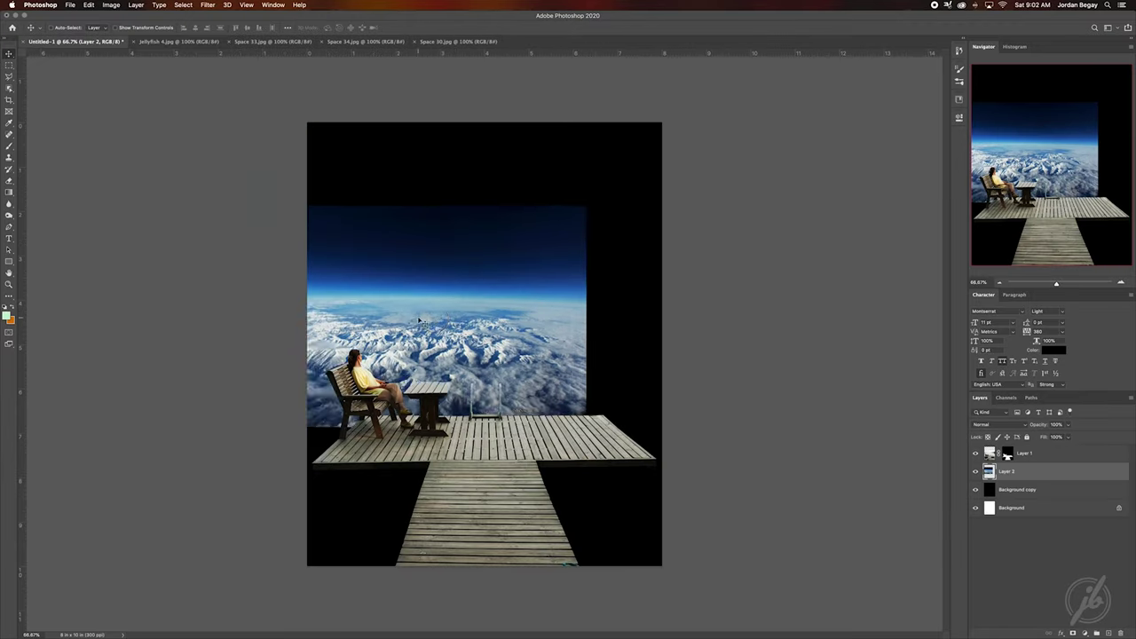
pyautogui.hotkey('ctrl', 't')
pyautogui.moveTo(482, 216); pyautogui.dragTo(479, 121)
pyautogui.moveTo(480, 437); pyautogui.dragTo(480, 565)
pyautogui.press('Return')
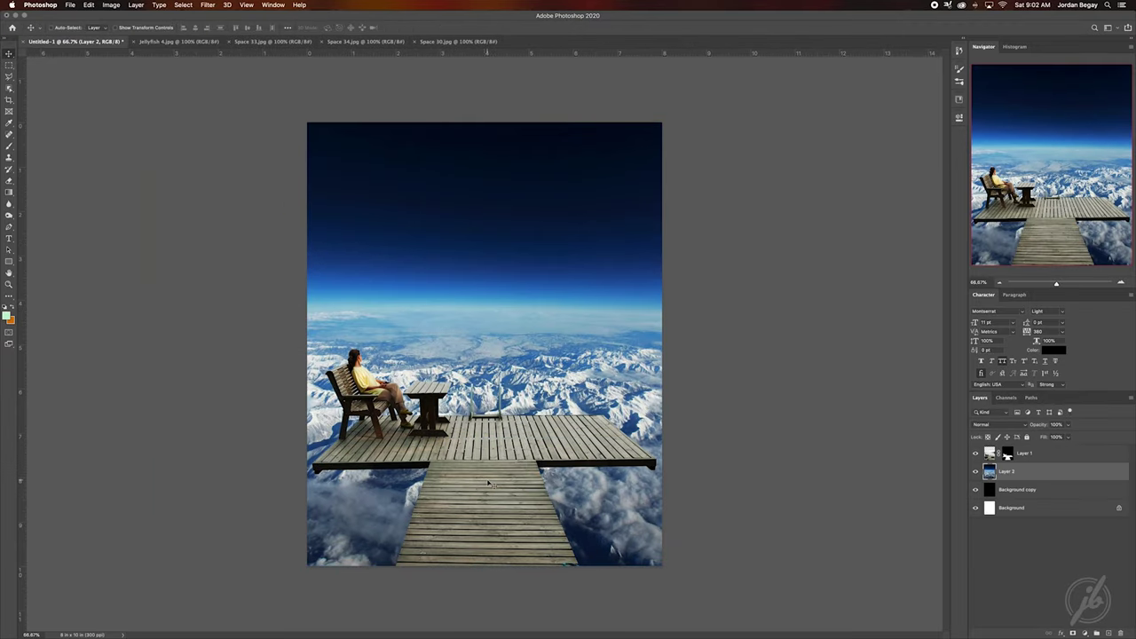
# Place and enlarge the blue nebula, and move the earth layer below the black backdrop.
pyautogui.click(364, 40)
pyautogui.moveTo(100, 42); pyautogui.dragTo(483, 346)
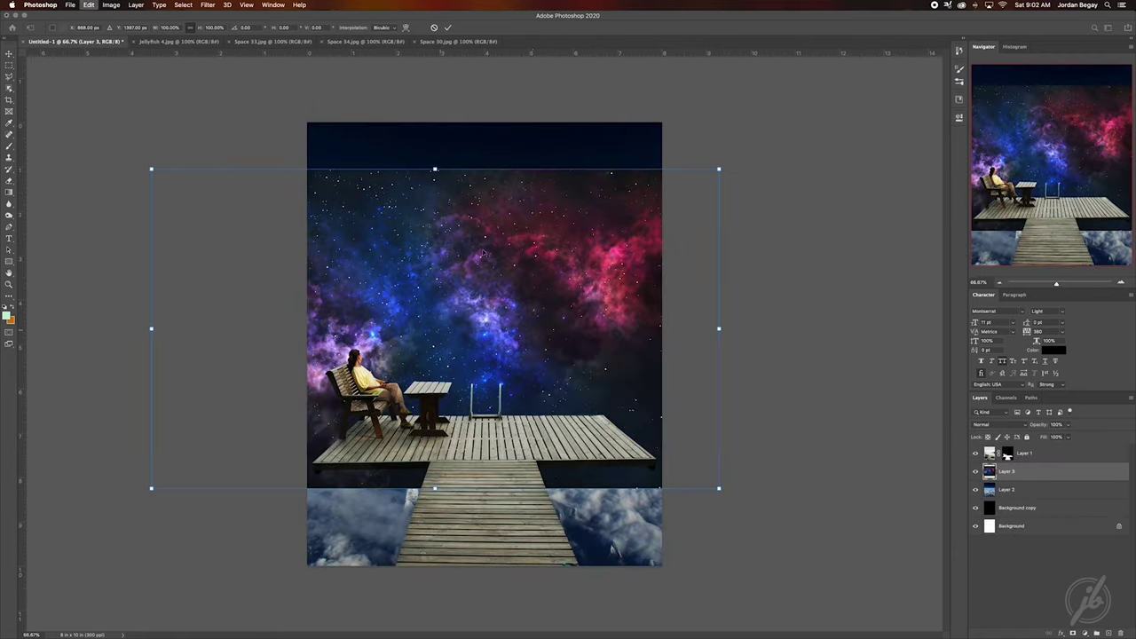
pyautogui.hotkey('ctrl', 't')
pyautogui.moveTo(497, 479); pyautogui.dragTo(499, 500)
pyautogui.press('Return')
pyautogui.moveTo(1006, 489); pyautogui.dragTo(1007, 516)
# Place the pink nebula, rotated 90° and enlarged to cover the canvas.
pyautogui.click(273, 41)
pyautogui.moveTo(483, 346); pyautogui.dragTo(483, 278)
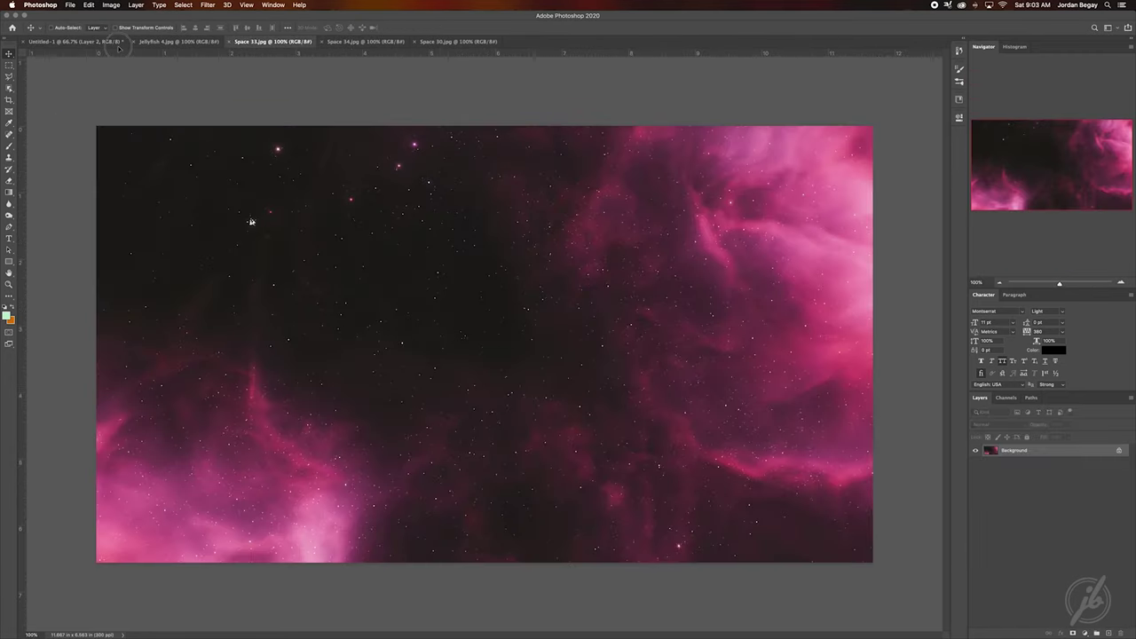
pyautogui.hotkey('ctrl', 't')
pyautogui.moveTo(728, 364); pyautogui.dragTo(675, 417)
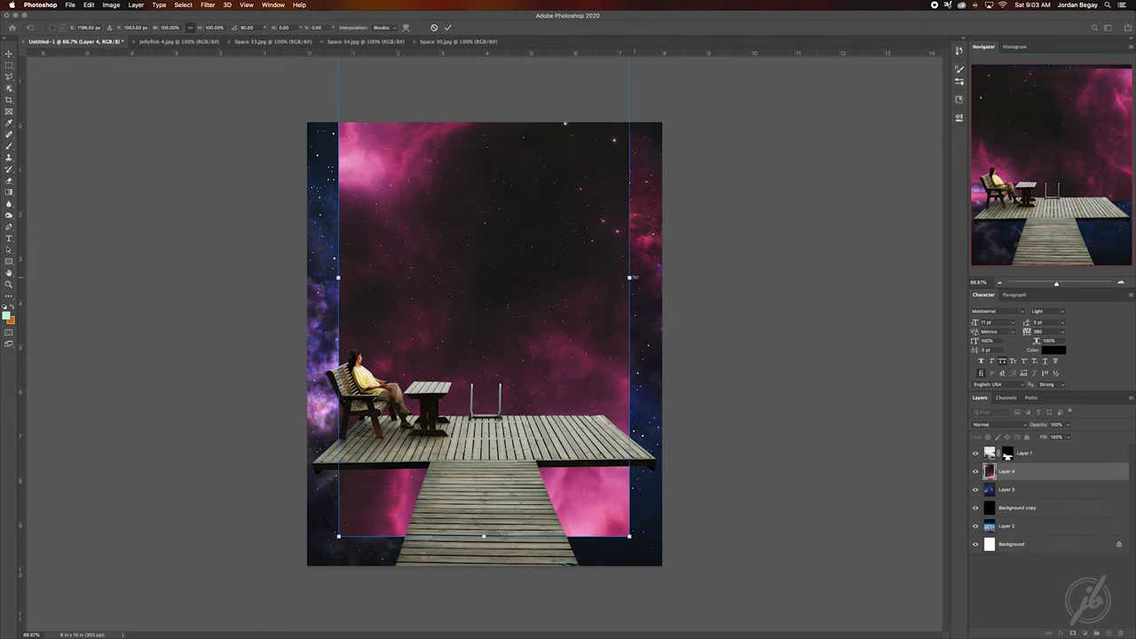
pyautogui.moveTo(461, 266); pyautogui.dragTo(462, 319)
pyautogui.press('Return')
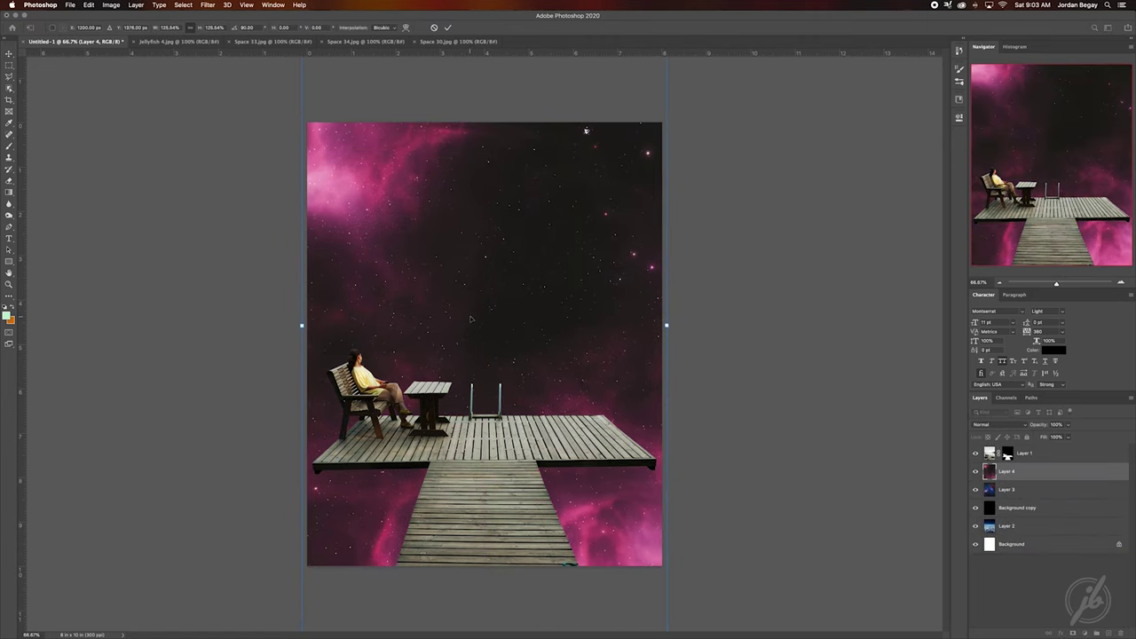
# Hide the pink nebula layer and rotate the blue nebula 90° to fill the sky.
pyautogui.click(975, 471)
pyautogui.click(975, 490)
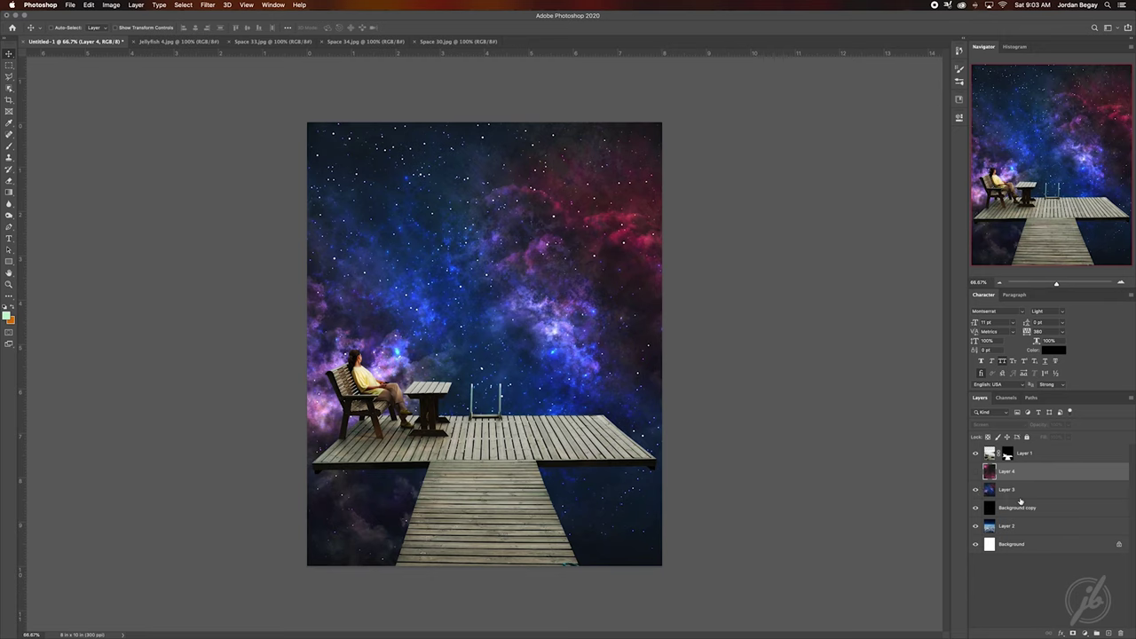
pyautogui.click(1020, 489)
pyautogui.hotkey('ctrl', 't')
pyautogui.moveTo(741, 568)
pyautogui.mouseDown()
pyautogui.moveTo(688, 444)
pyautogui.moveTo(706, 457)
pyautogui.mouseUp()
pyautogui.press('Return')
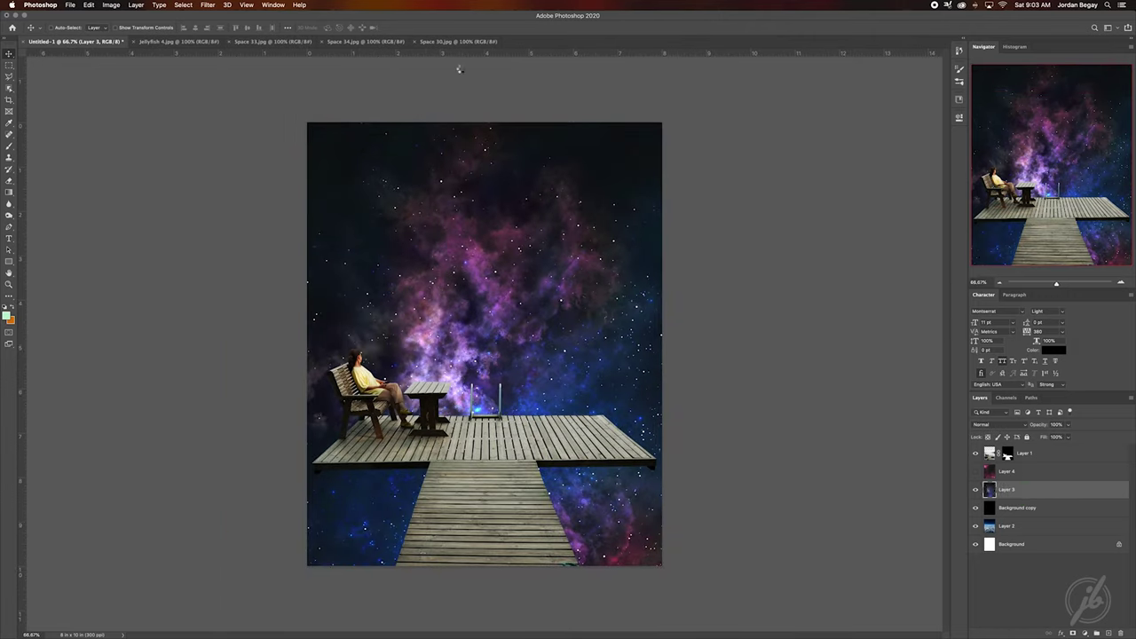
# Apply Camera Raw to Layer 3: Exposure -0.35, Highlights +48, Whites +21, Blacks -30, Clarity +8.
pyautogui.click(208, 5)
pyautogui.click(231, 42)
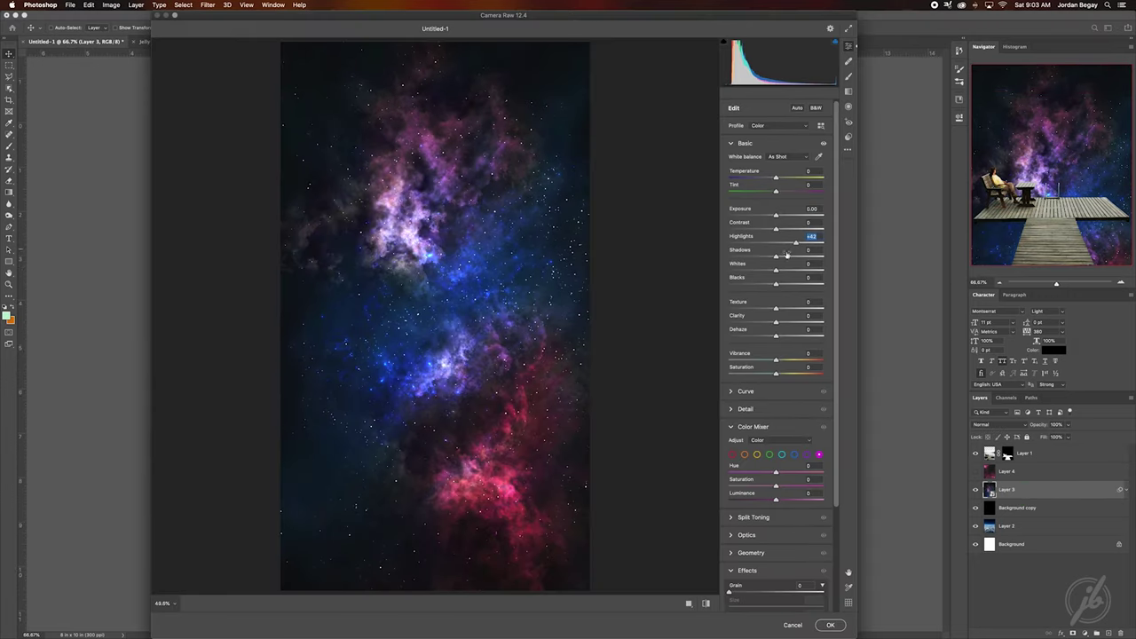
pyautogui.moveTo(774, 285); pyautogui.dragTo(761, 284)
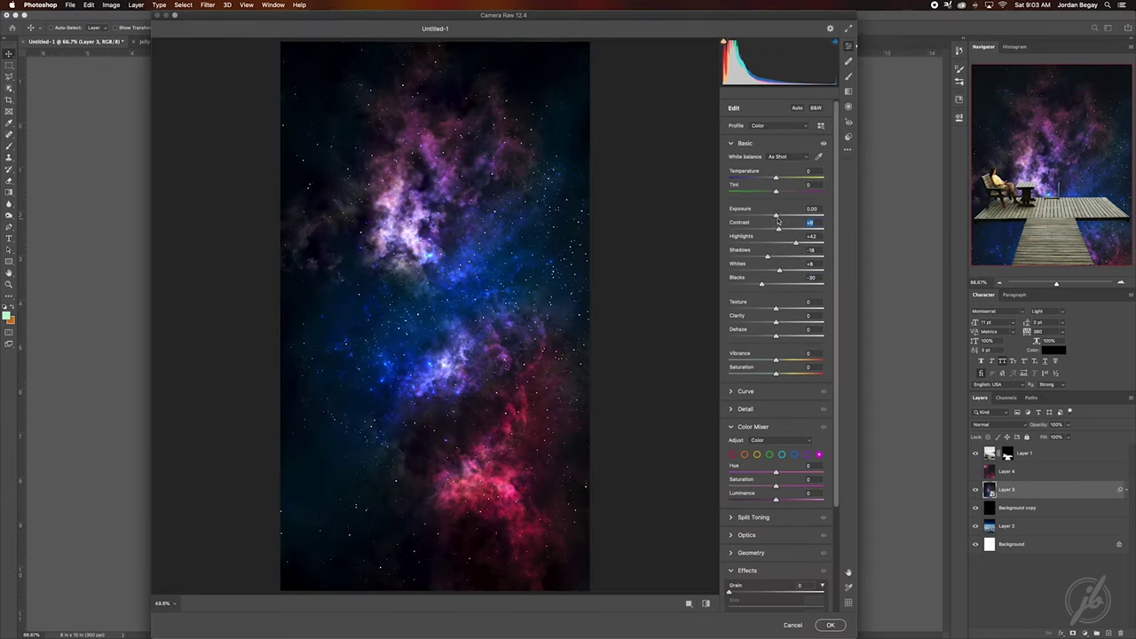
pyautogui.moveTo(777, 215); pyautogui.dragTo(772, 215)
pyautogui.moveTo(780, 270); pyautogui.dragTo(786, 271)
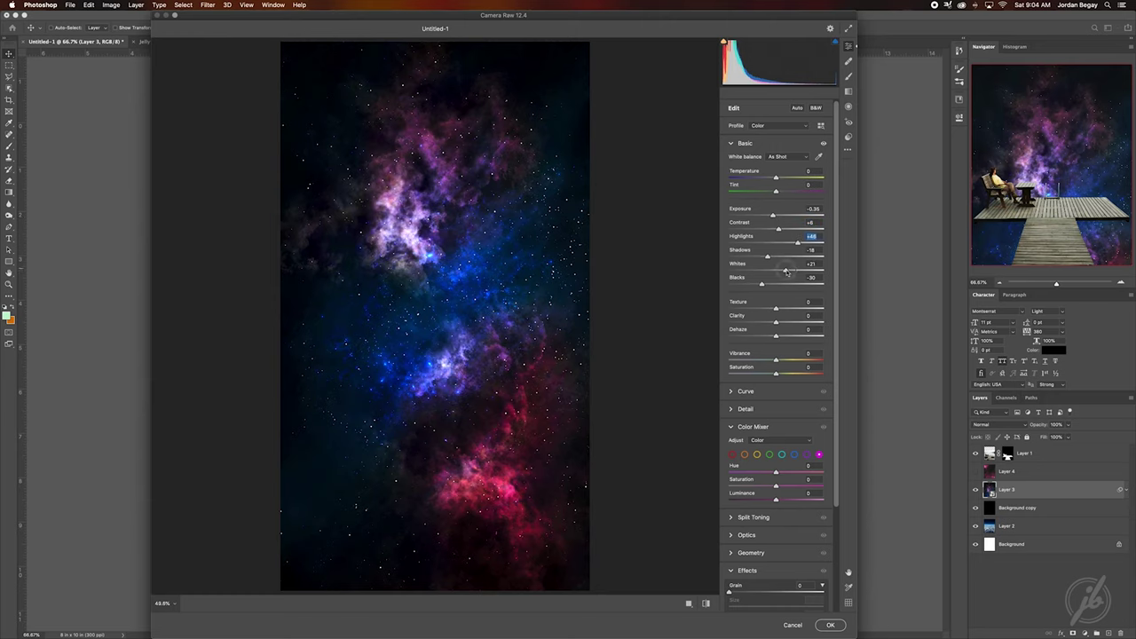
pyautogui.click(733, 408)
pyautogui.moveTo(779, 317); pyautogui.dragTo(777, 310)
pyautogui.write('+7')
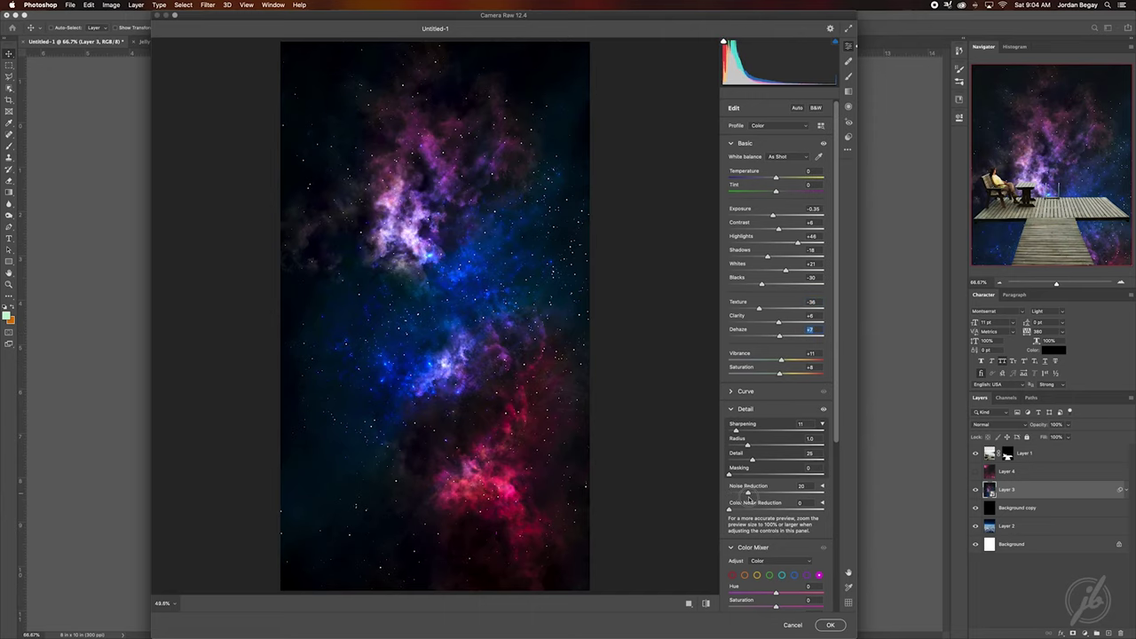
pyautogui.press('Return')
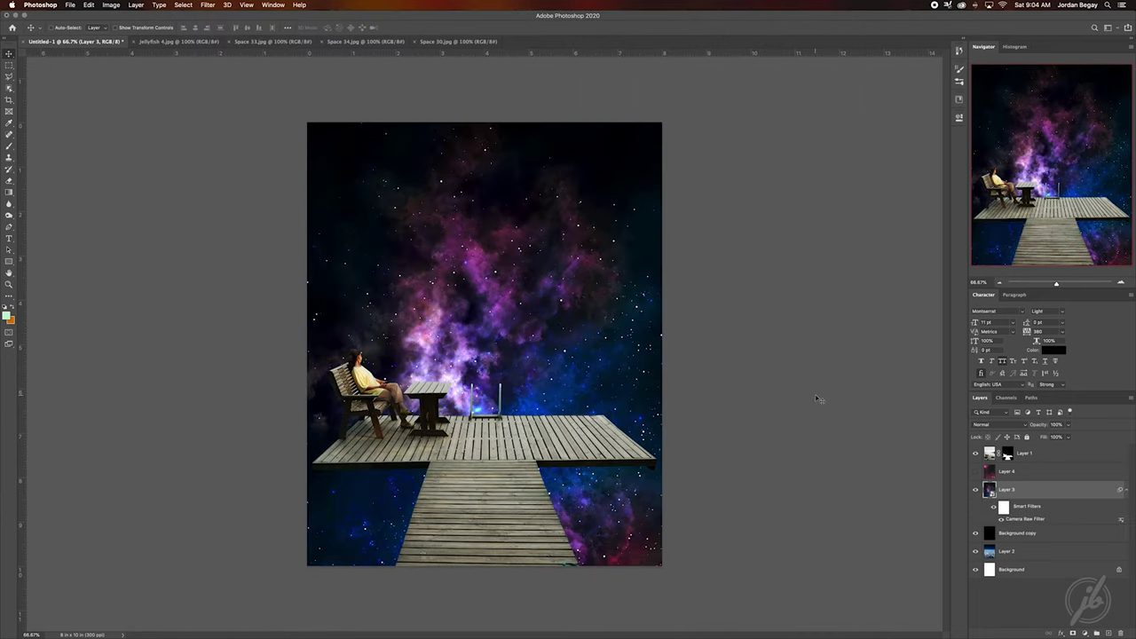
pyautogui.click(975, 471)
pyautogui.click(1011, 471)
# Convert Layer 4 to a Smart Object, darken it with Curves, and move it up.
pyautogui.rightClick(1006, 472)
pyautogui.click(1034, 377)
pyautogui.hotkey('ctrl', 'm')
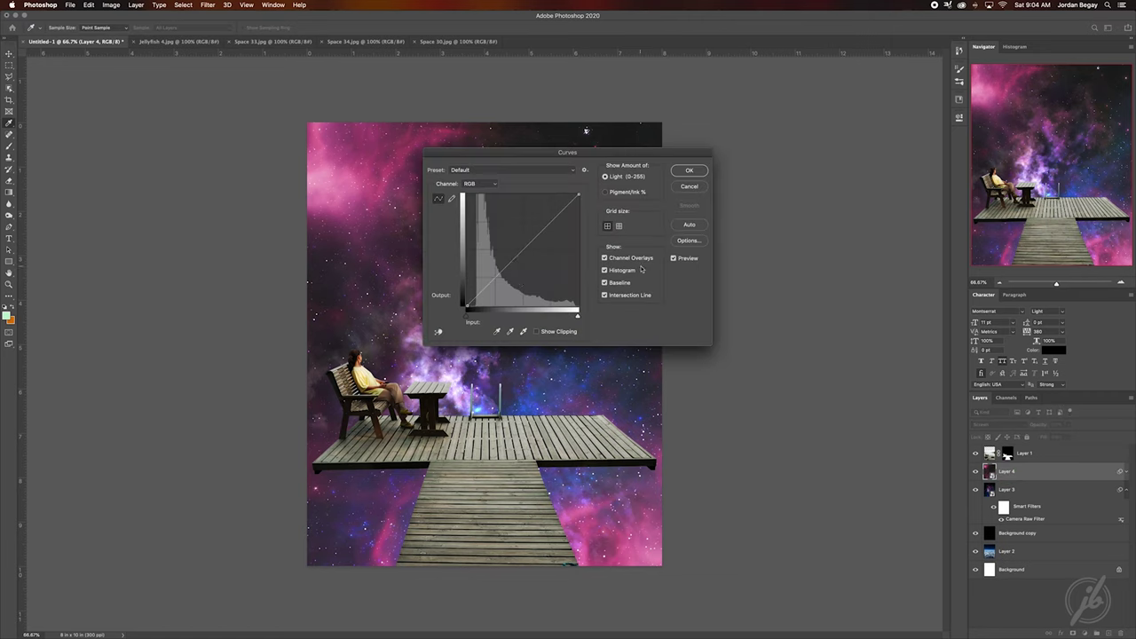
pyautogui.moveTo(509, 264); pyautogui.dragTo(509, 283)
pyautogui.click(560, 216)
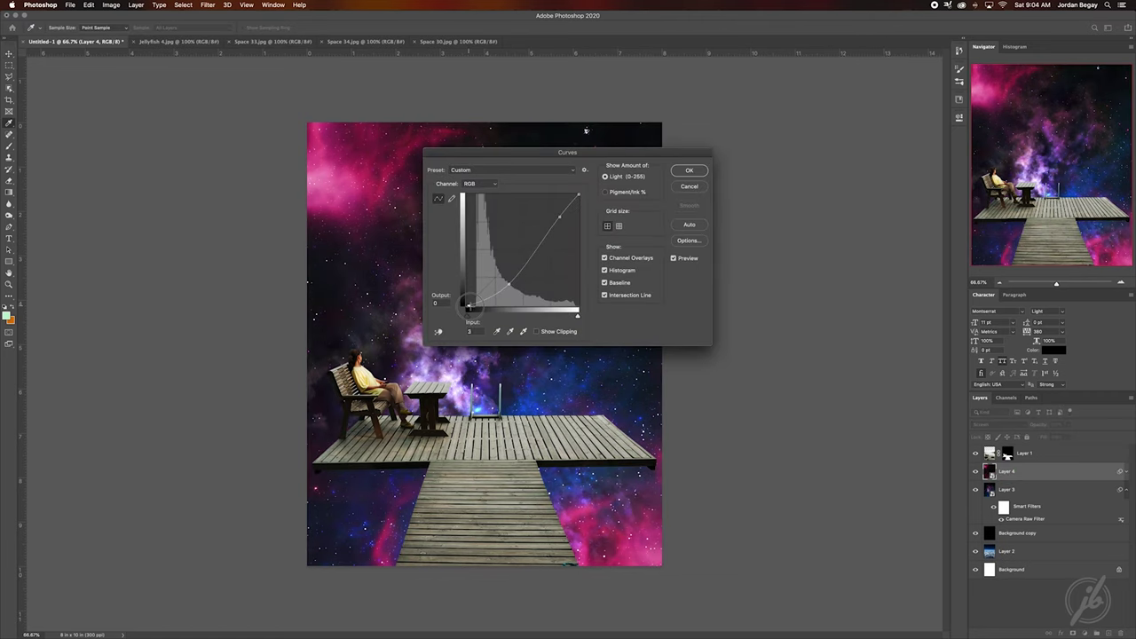
pyautogui.press('Return')
pyautogui.moveTo(629, 435); pyautogui.dragTo(626, 353)
# Flip the pink nebula vertically and mask it out of the lower-left corner.
pyautogui.hotkey('ctrl', 't')
pyautogui.click(631, 218)
pyautogui.rightClick(609, 325)
pyautogui.click(625, 467)
pyautogui.moveTo(602, 385); pyautogui.dragTo(601, 389)
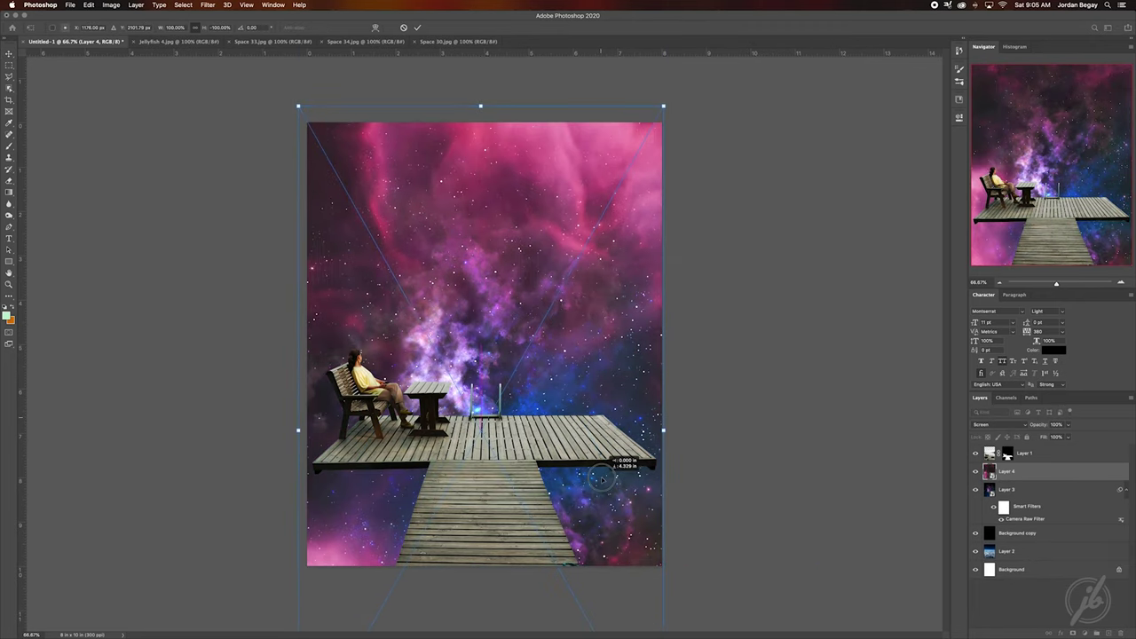
pyautogui.press('Return')
pyautogui.press('b')
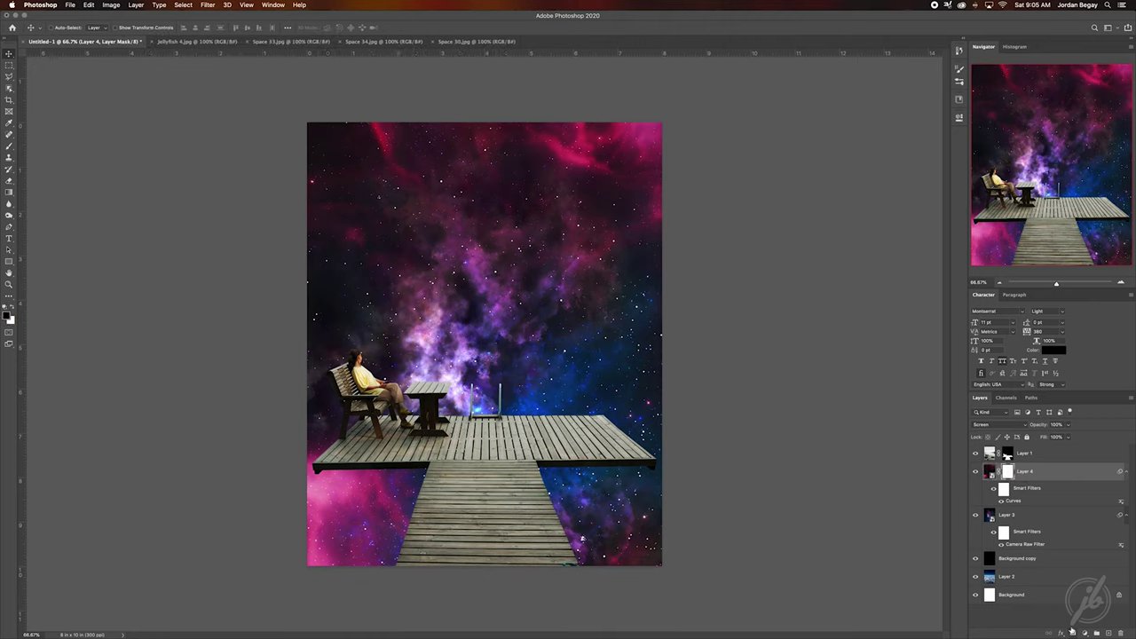
pyautogui.moveTo(371, 494); pyautogui.dragTo(355, 542)
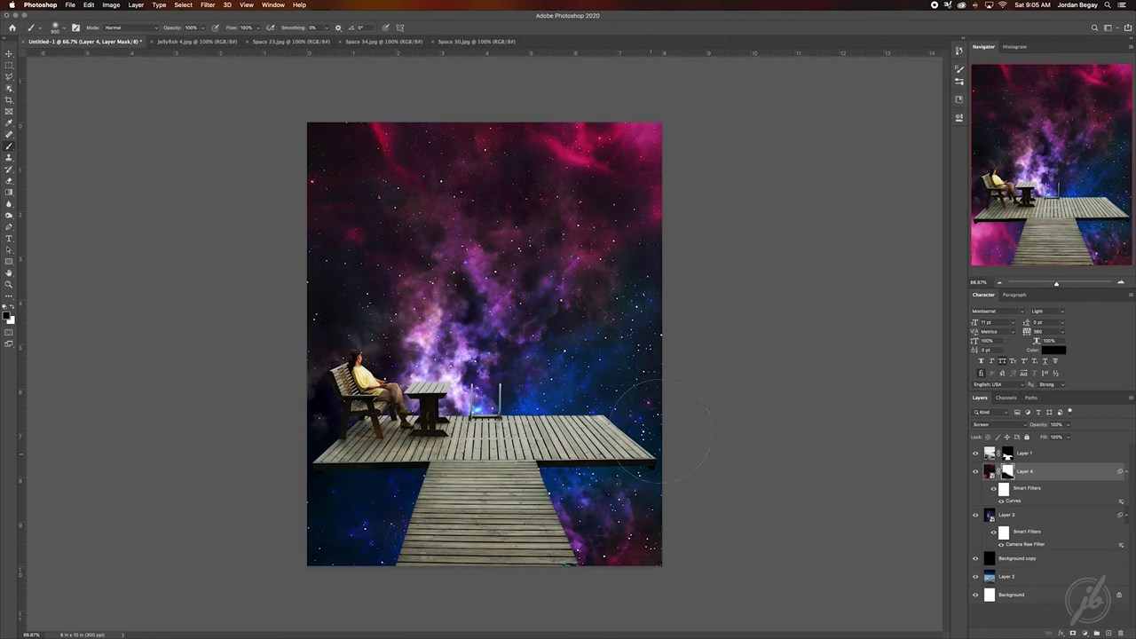
pyautogui.press('v')
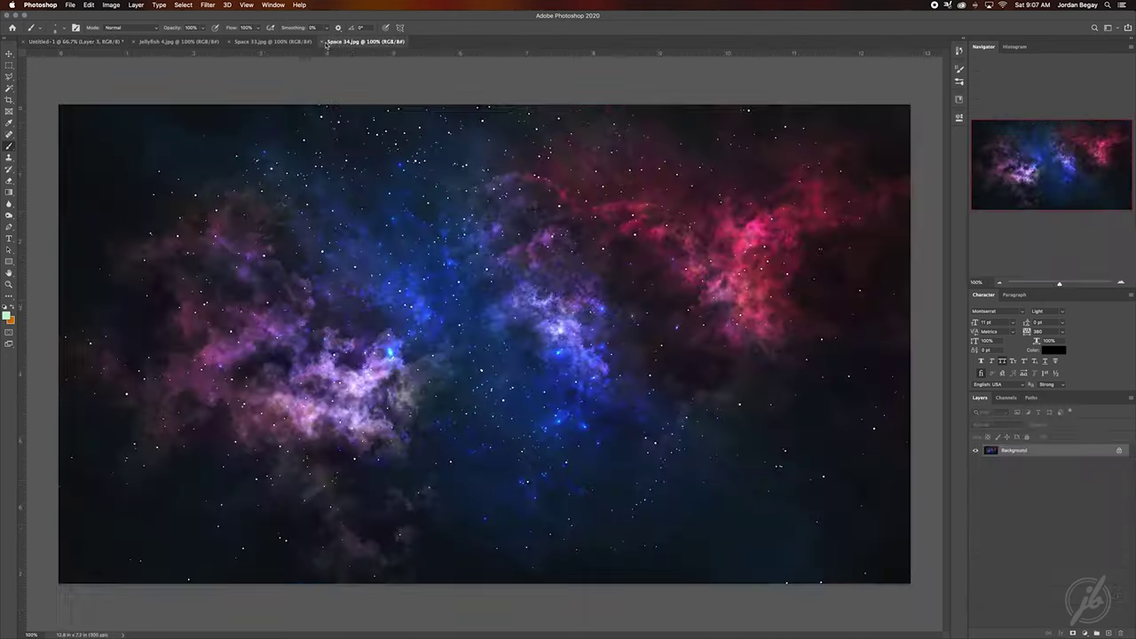
# Close the two nebula images and place the marquee-selected jellyfish into Untitled-1, nudged up and right.
pyautogui.click(325, 42)
pyautogui.click(230, 42)
pyautogui.press('m')
pyautogui.moveTo(219, 188); pyautogui.dragTo(619, 482)
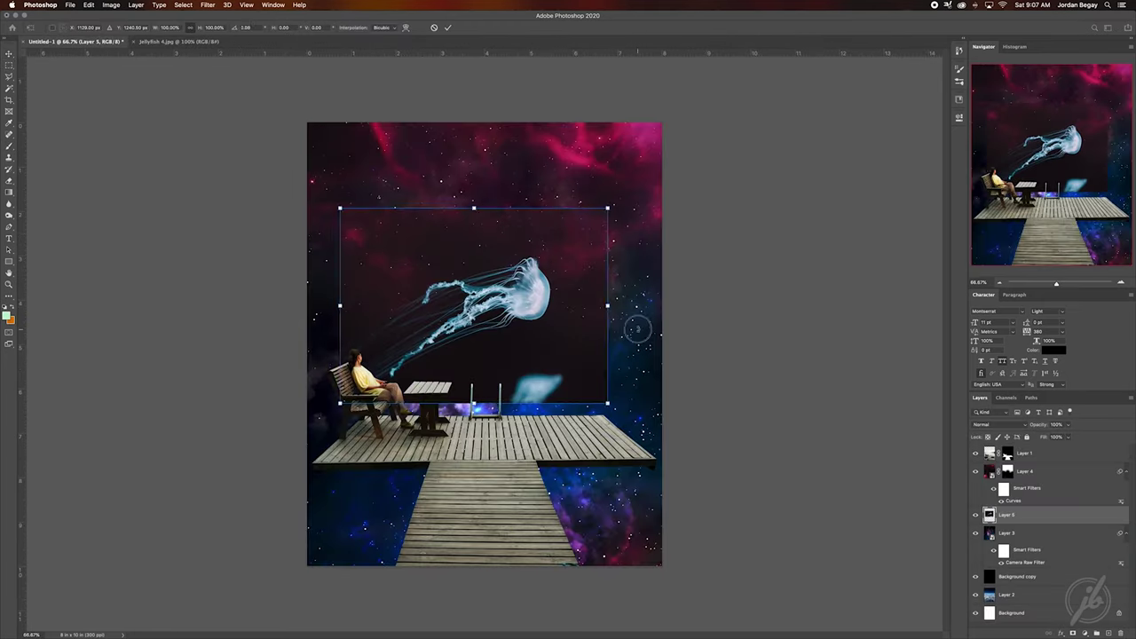
pyautogui.moveTo(499, 262); pyautogui.dragTo(519, 253)
pyautogui.press('Return')
# Set the jellyfish layer to Screen and mask away its rectangular edges with the brush.
pyautogui.click(999, 424)
pyautogui.click(977, 370)
pyautogui.click(1073, 633)
pyautogui.press('b')
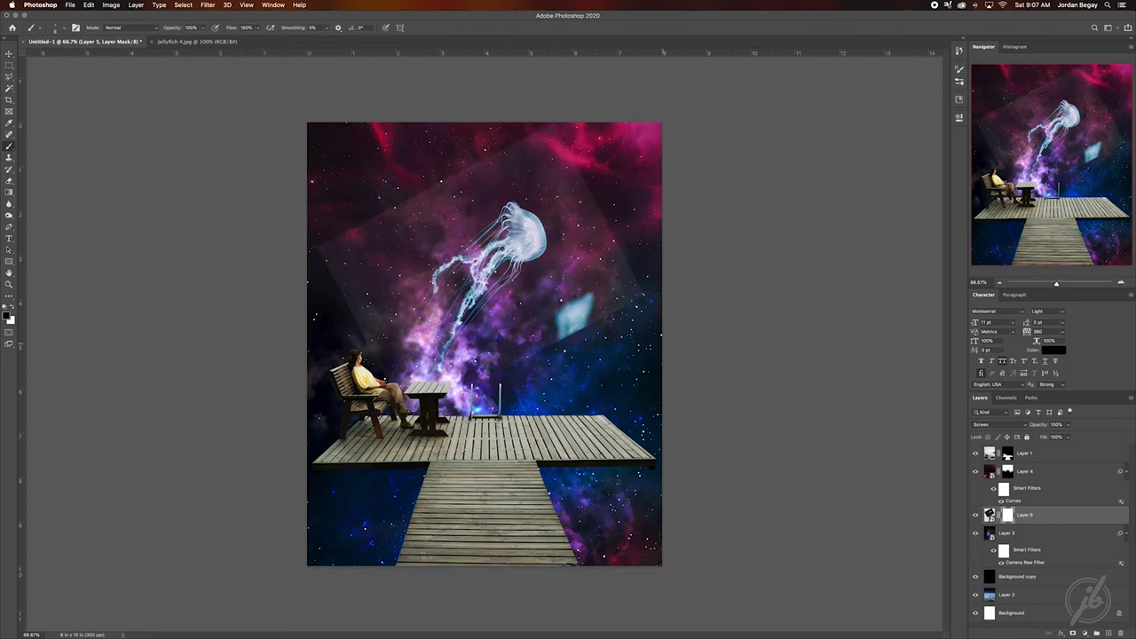
pyautogui.moveTo(624, 312)
pyautogui.mouseDown()
pyautogui.moveTo(559, 336)
pyautogui.moveTo(453, 177)
pyautogui.moveTo(328, 329)
pyautogui.moveTo(509, 358)
pyautogui.mouseUp()
# Brighten the jellyfish with a Curves adjustment.
pyautogui.hotkey('ctrl', 'm')
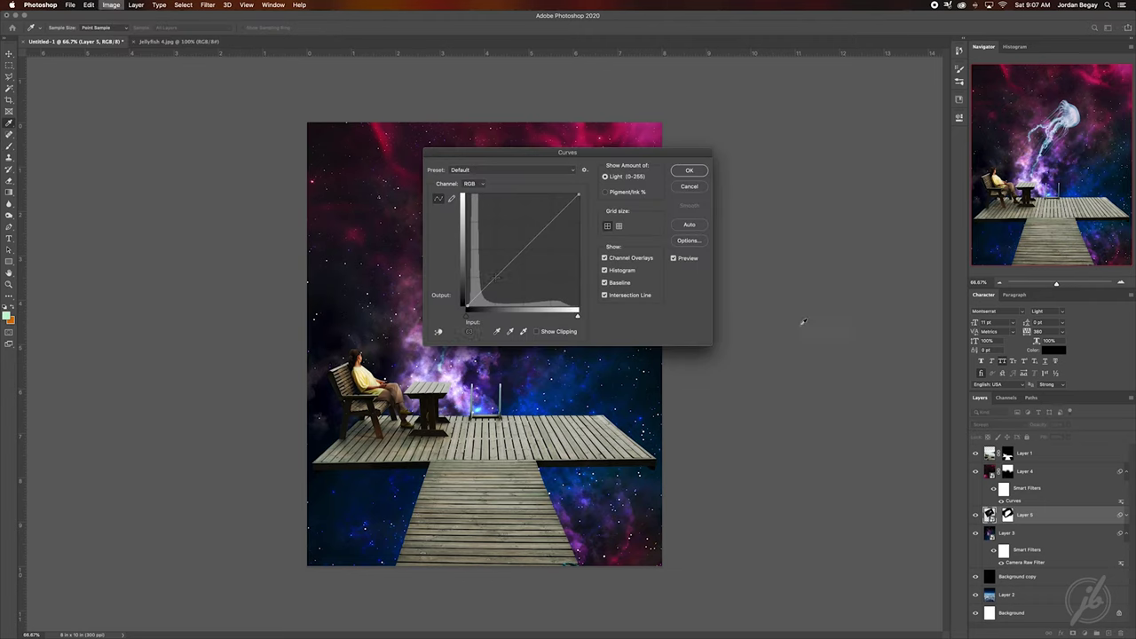
pyautogui.moveTo(568, 149); pyautogui.dragTo(759, 167)
pyautogui.moveTo(745, 236); pyautogui.dragTo(743, 228)
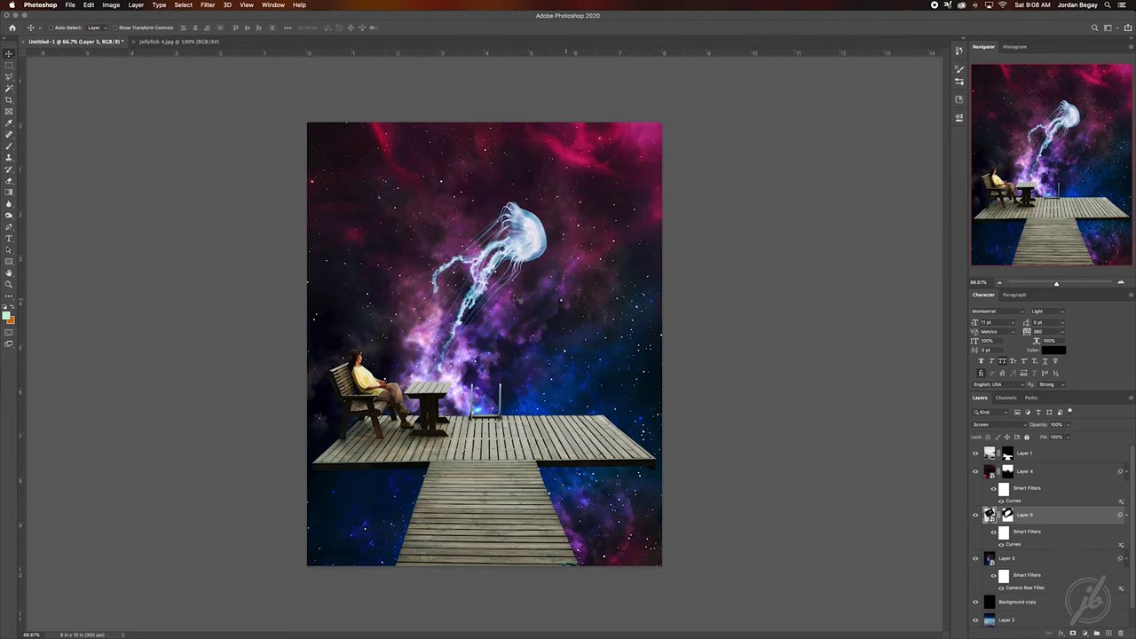
pyautogui.press('Return')
pyautogui.press('v')
pyautogui.click(207, 4)
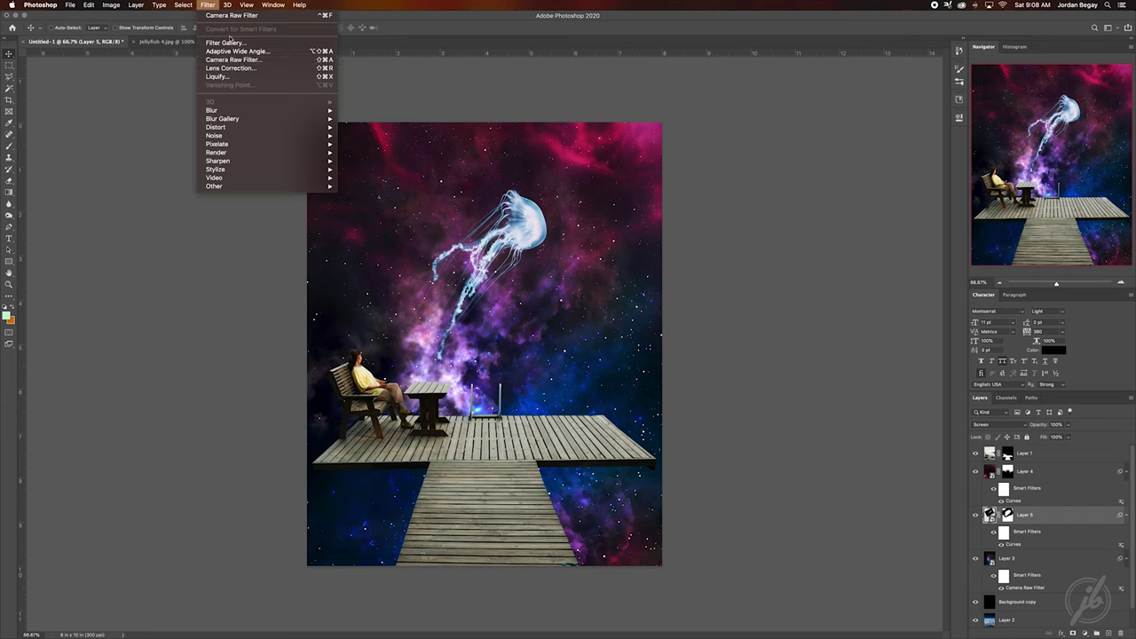
# Auto-tone the jellyfish with a Camera Raw filter, then add a Solid Color fill layer.
pyautogui.click(254, 70)
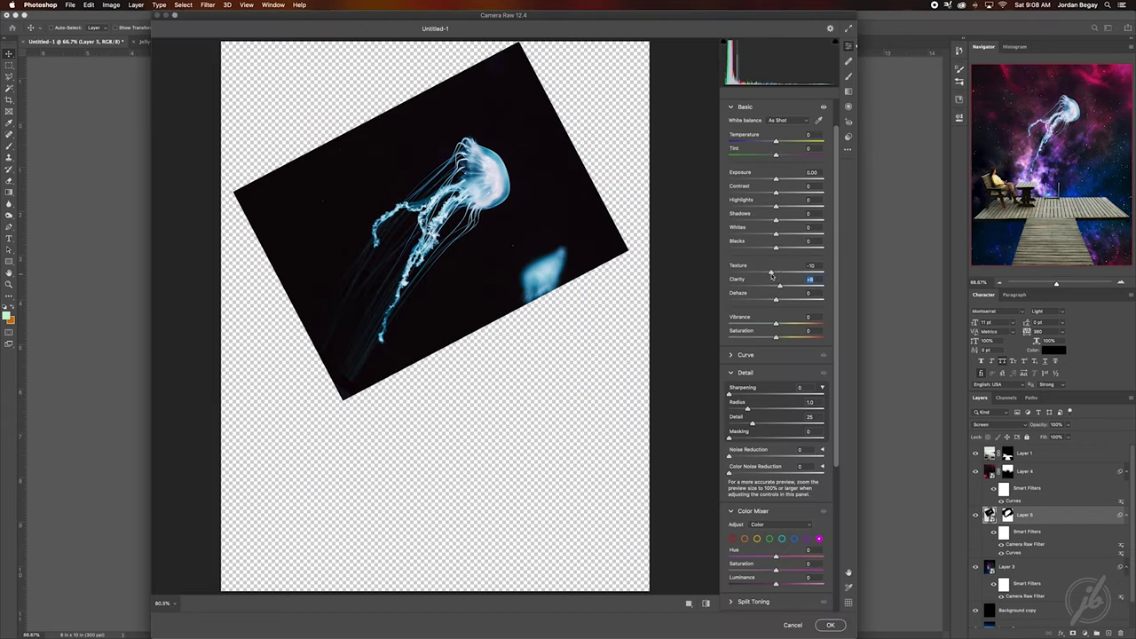
pyautogui.keyDown('shift'); pyautogui.doubleClick(777, 226); pyautogui.keyUp('shift')
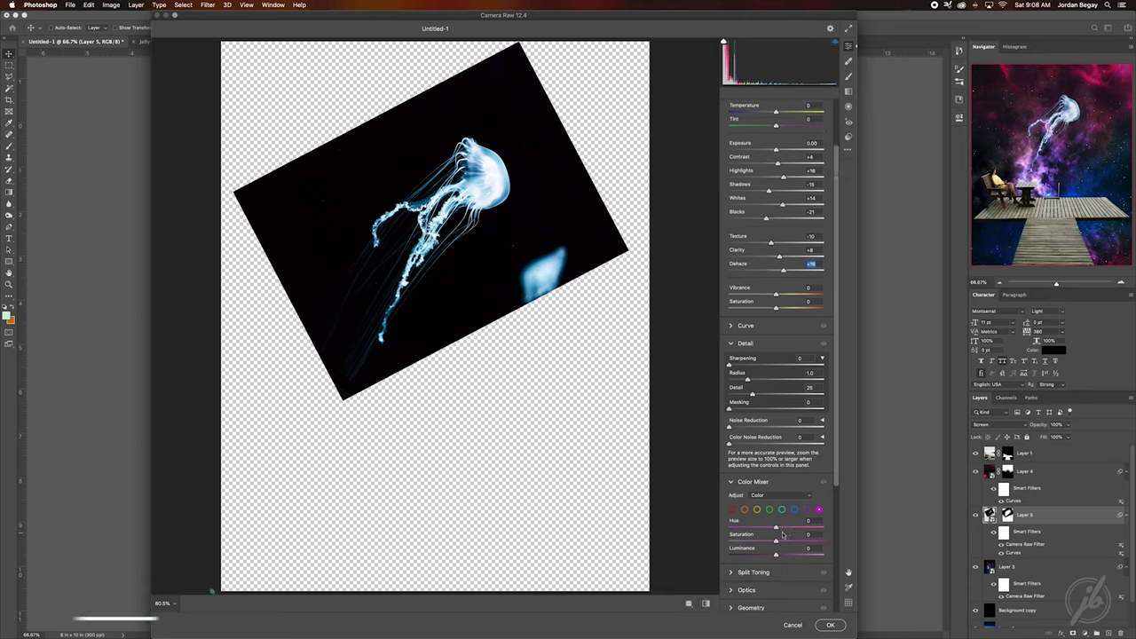
pyautogui.click(830, 625)
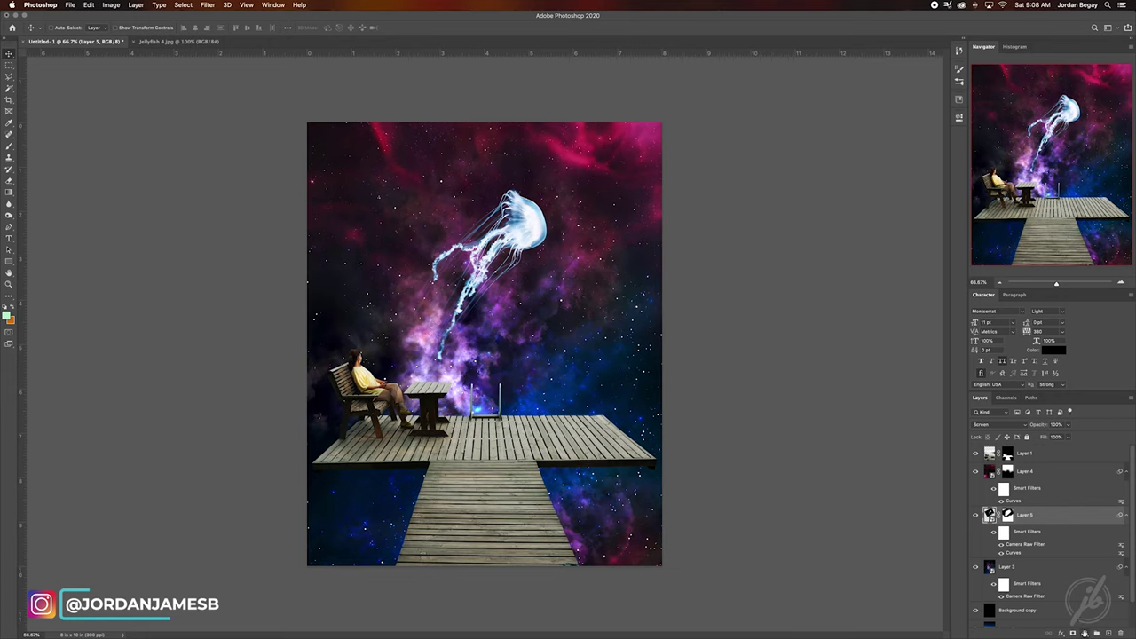
pyautogui.click(1085, 632)
pyautogui.click(1090, 471)
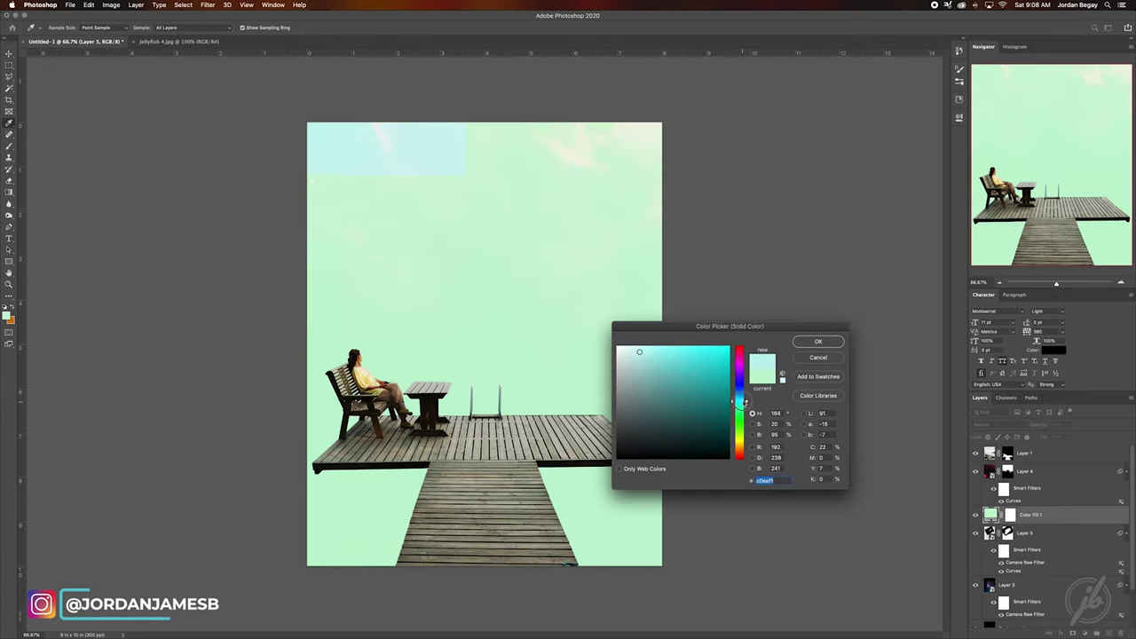
# Make Color Fill 1 bright cyan in Soft Light blend mode.
pyautogui.click(723, 352)
pyautogui.click(818, 341)
pyautogui.click(999, 425)
pyautogui.click(985, 527)
pyautogui.click(977, 515)
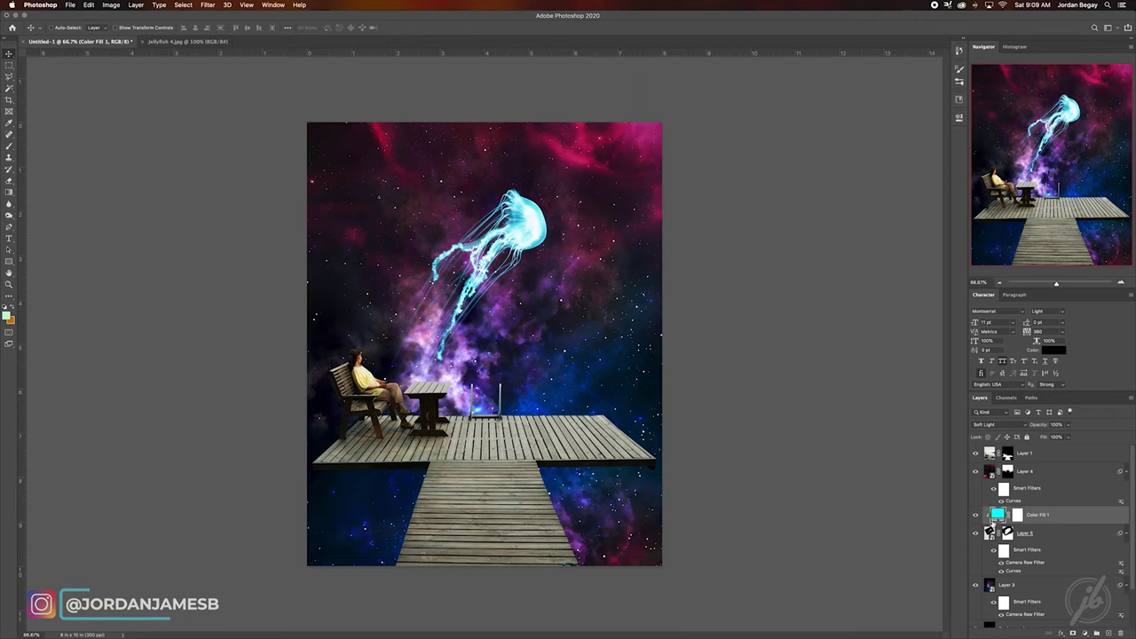
pyautogui.write('00eaff')
# Add a second cyan fill layer on top with its mask inverted to black.
pyautogui.press('Return')
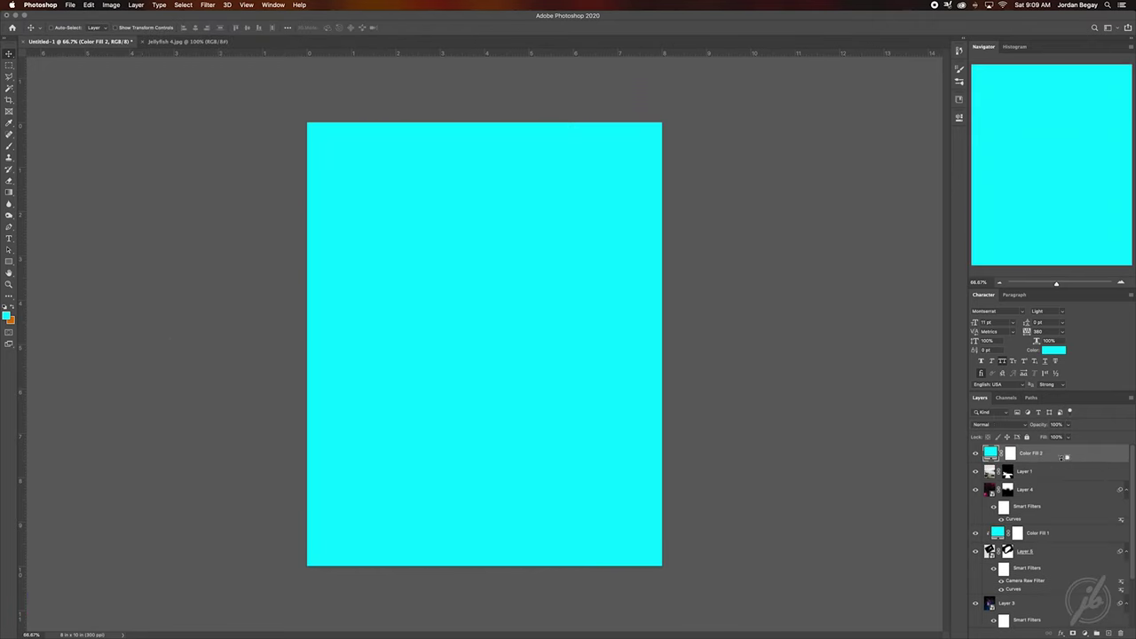
pyautogui.hotkey('ctrl', 'i')
pyautogui.press('b')
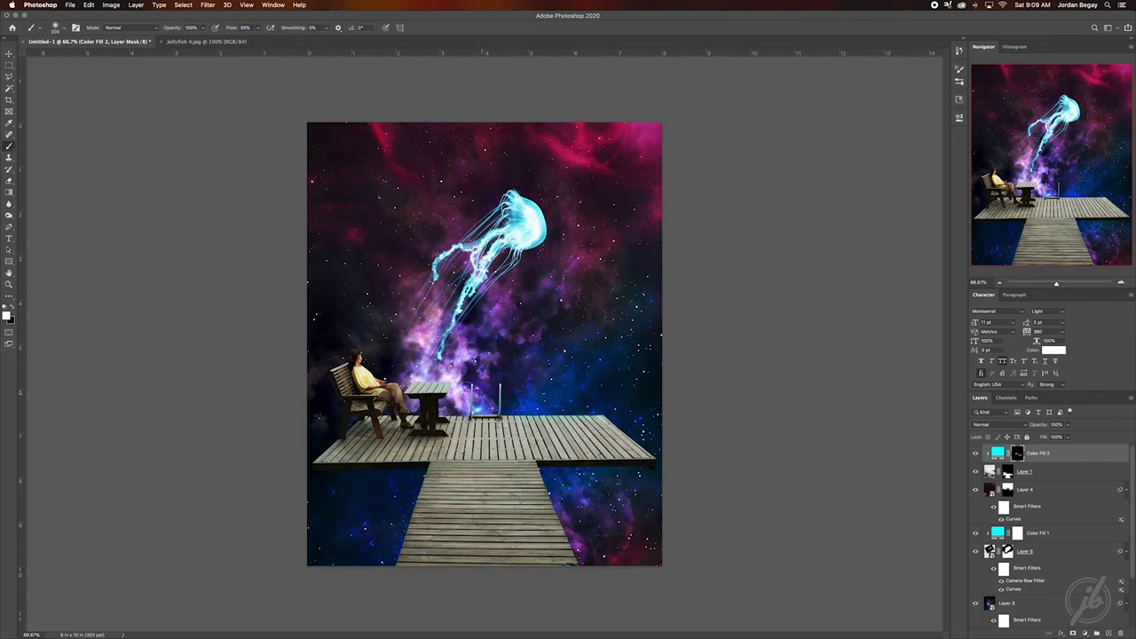
# Paint cyan light onto the woman's hair, clear it from her shoe, and set Color Fill 2 to Overlay.
pyautogui.moveTo(357, 359); pyautogui.dragTo(373, 348)
pyautogui.scroll(10, 417, 404)
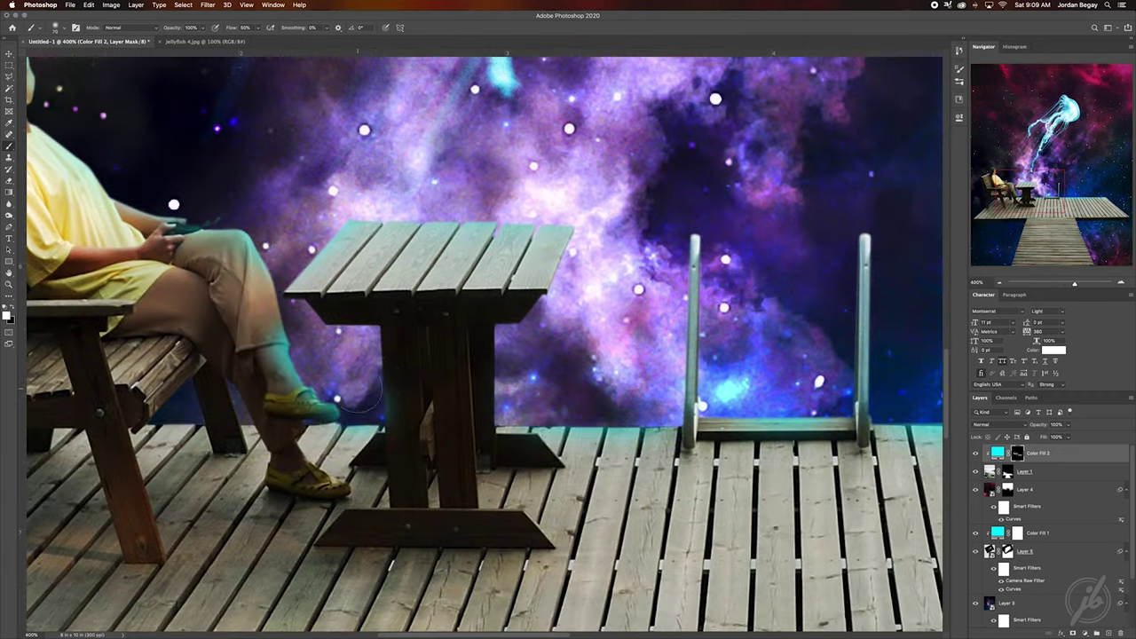
pyautogui.moveTo(318, 401); pyautogui.dragTo(311, 410)
pyautogui.press('x')
pyautogui.press(']')
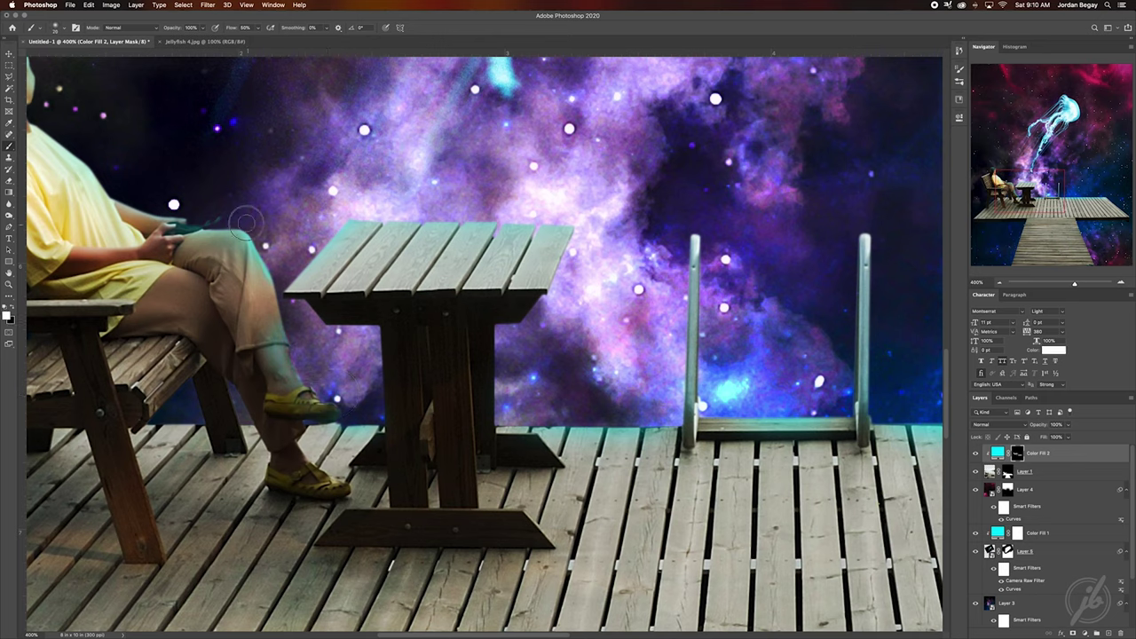
pyautogui.press('x')
pyautogui.click(1011, 424)
pyautogui.click(994, 528)
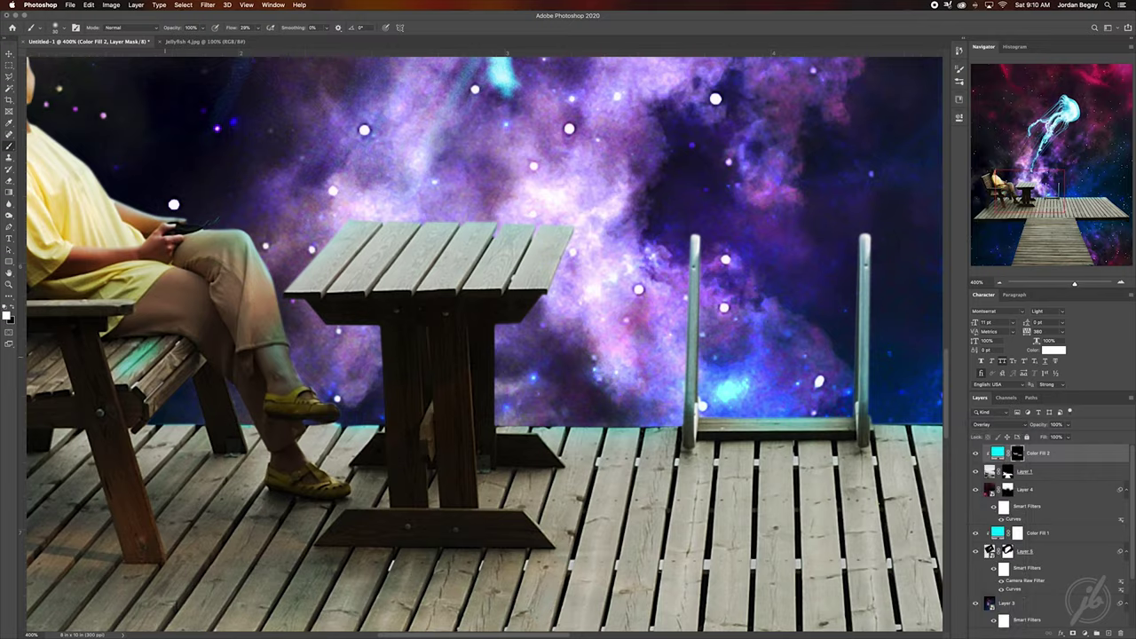
# Paint the cyan glow along the bench armrest, back rail, slats and seat.
pyautogui.hscroll(-5, 267, 311)
pyautogui.moveTo(408, 302); pyautogui.dragTo(220, 303)
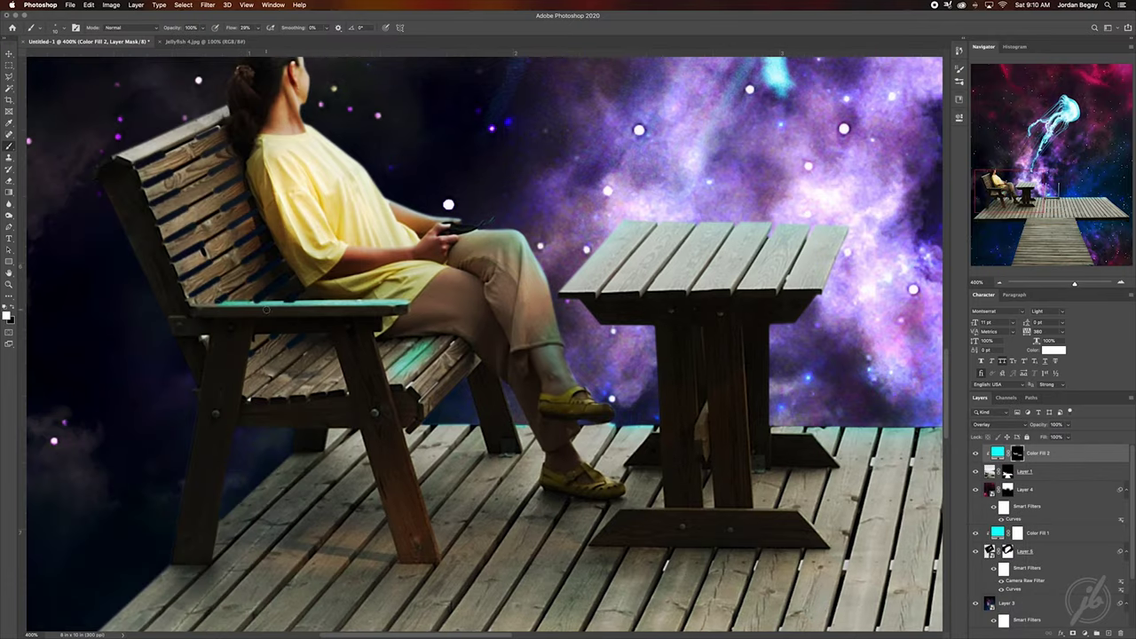
pyautogui.moveTo(125, 152); pyautogui.dragTo(224, 113)
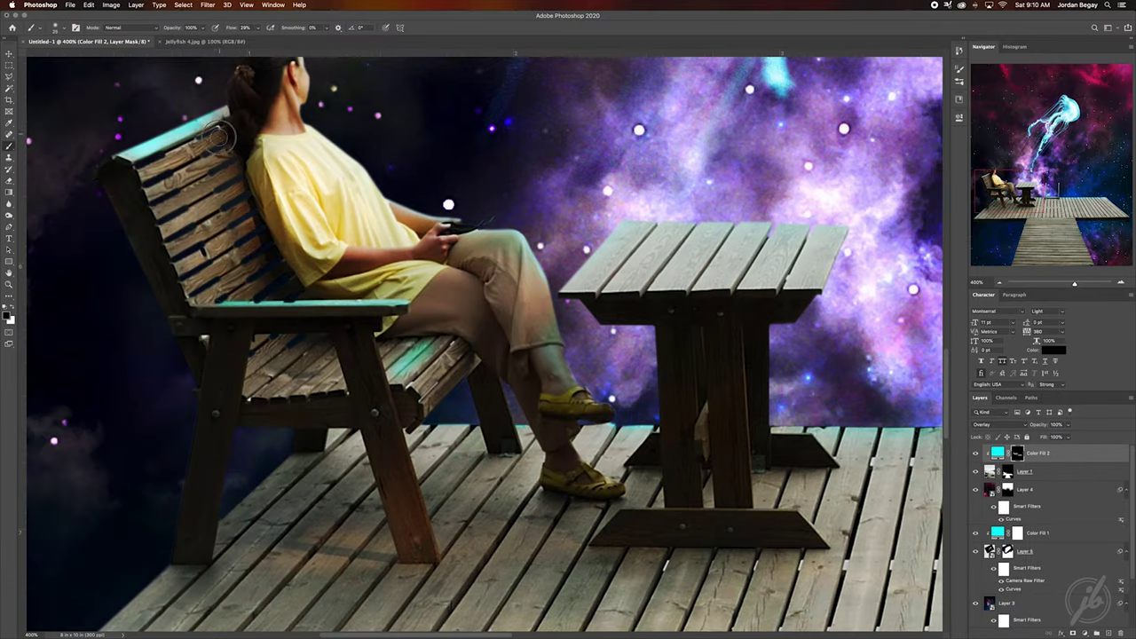
pyautogui.moveTo(149, 190)
pyautogui.mouseDown()
pyautogui.moveTo(213, 257)
pyautogui.moveTo(191, 275)
pyautogui.mouseUp()
pyautogui.moveTo(267, 377)
pyautogui.mouseDown()
pyautogui.moveTo(328, 372)
pyautogui.moveTo(293, 373)
pyautogui.mouseUp()
pyautogui.moveTo(399, 378); pyautogui.dragTo(460, 363)
# Paint the cyan glow across the deck planks, including rear right and front-left edges.
pyautogui.press('x')
pyautogui.press('x')
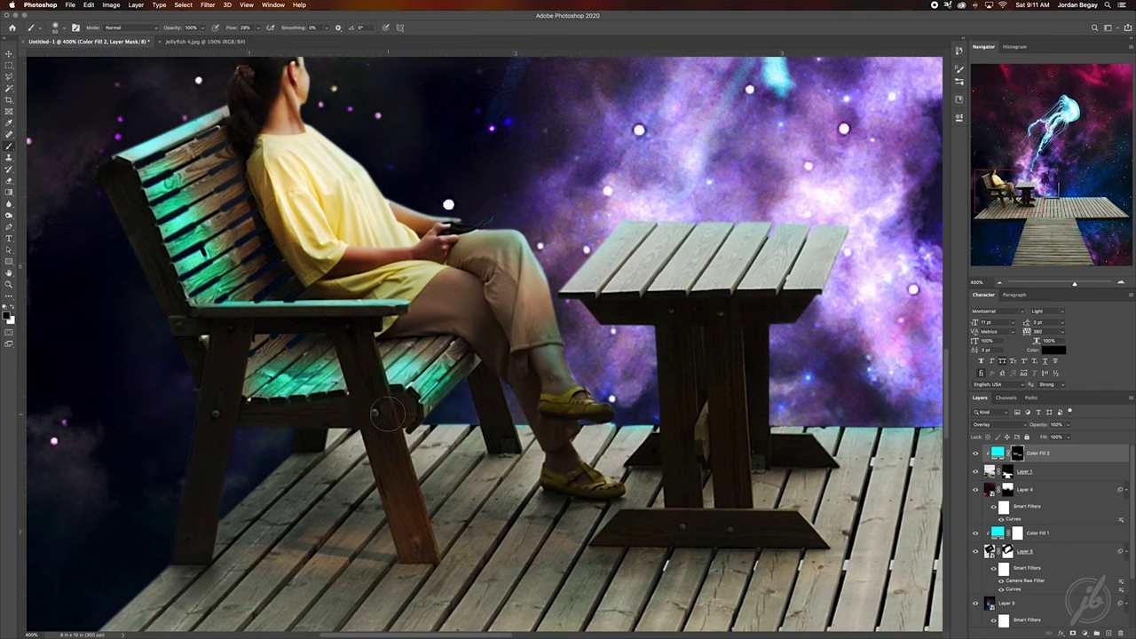
pyautogui.hotkey('ctrl', '-')
pyautogui.hotkey('ctrl', '-')
pyautogui.moveTo(341, 500)
pyautogui.mouseDown()
pyautogui.moveTo(648, 444)
pyautogui.moveTo(728, 381)
pyautogui.moveTo(852, 453)
pyautogui.mouseUp()
pyautogui.moveTo(674, 390); pyautogui.dragTo(772, 390)
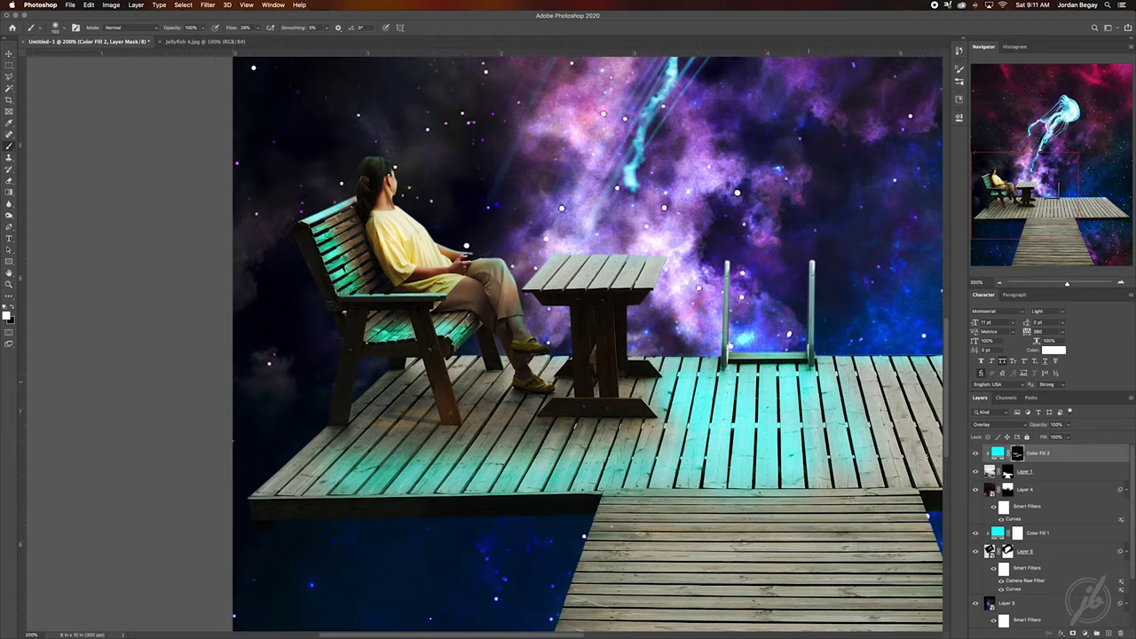
pyautogui.hotkey('ctrl', '-')
pyautogui.hotkey('ctrl', '-')
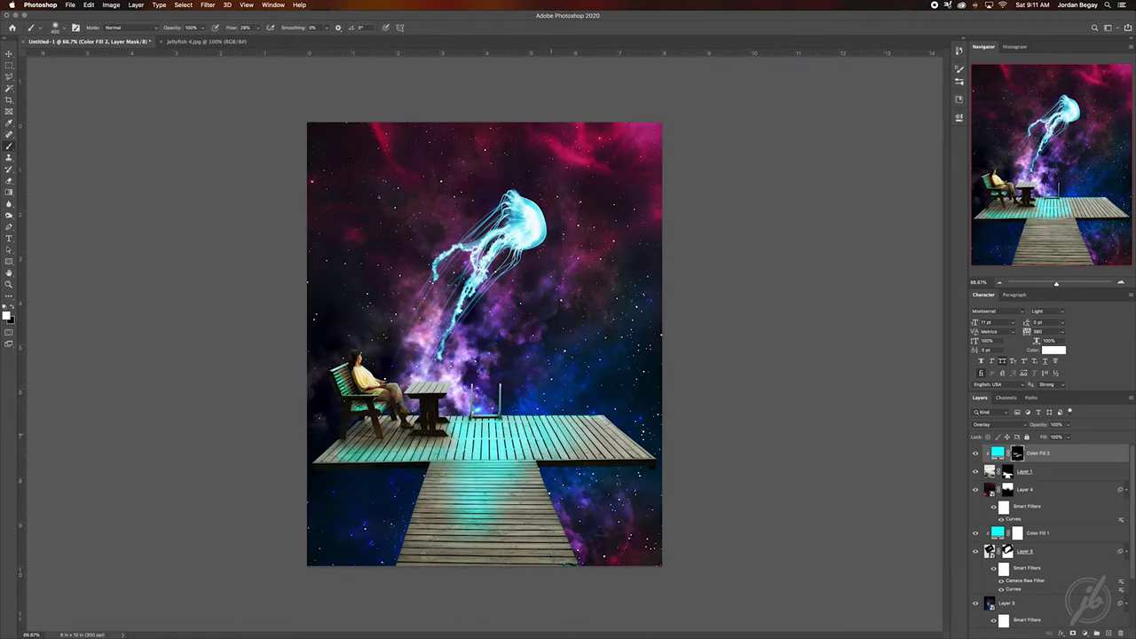
pyautogui.moveTo(542, 439); pyautogui.dragTo(625, 424)
pyautogui.moveTo(452, 467); pyautogui.dragTo(311, 462)
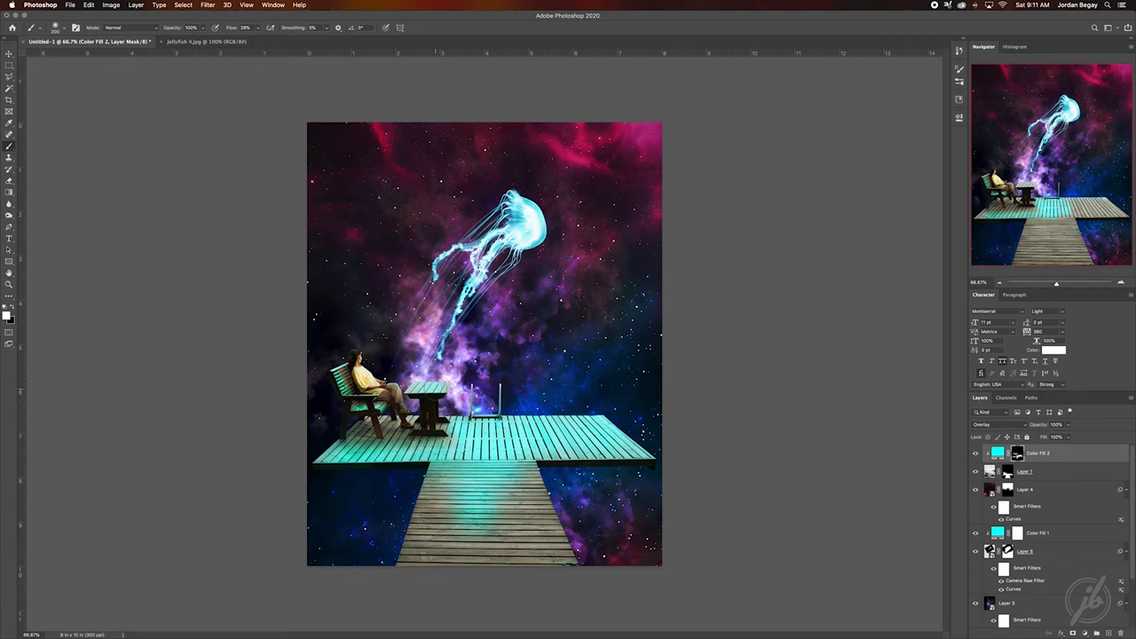
# Add cyan light onto the woman's yellow shirt, then select Layer 5.
pyautogui.hotkey('ctrl', '+')
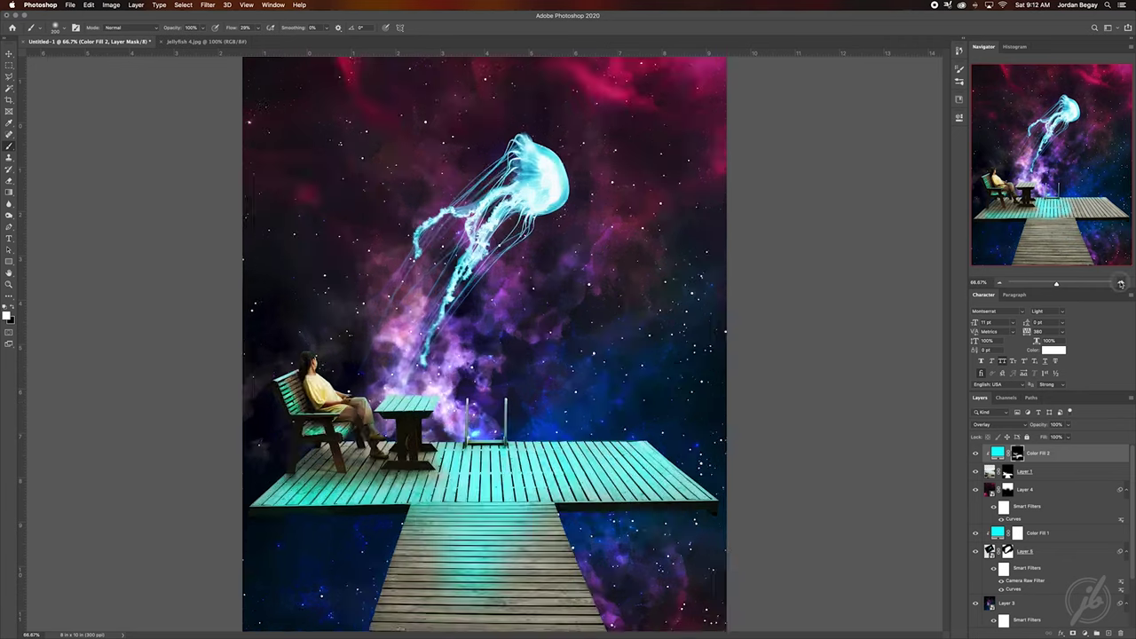
pyautogui.hotkey('ctrl', '+')
pyautogui.moveTo(213, 473); pyautogui.dragTo(187, 451)
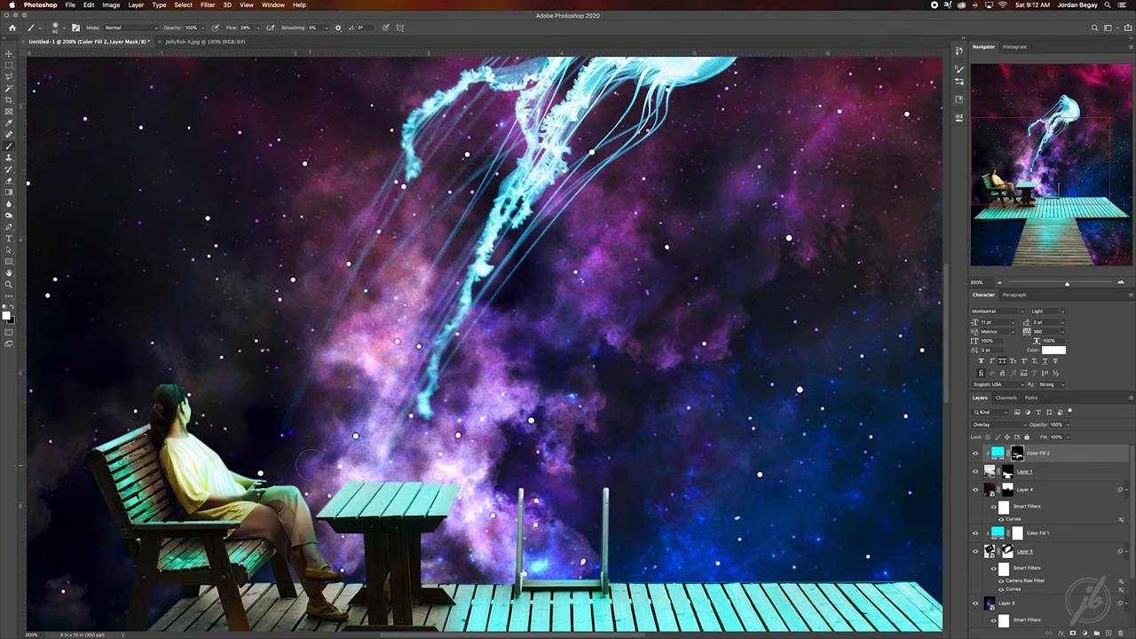
pyautogui.hotkey('ctrl', '-')
pyautogui.hotkey('ctrl', '-')
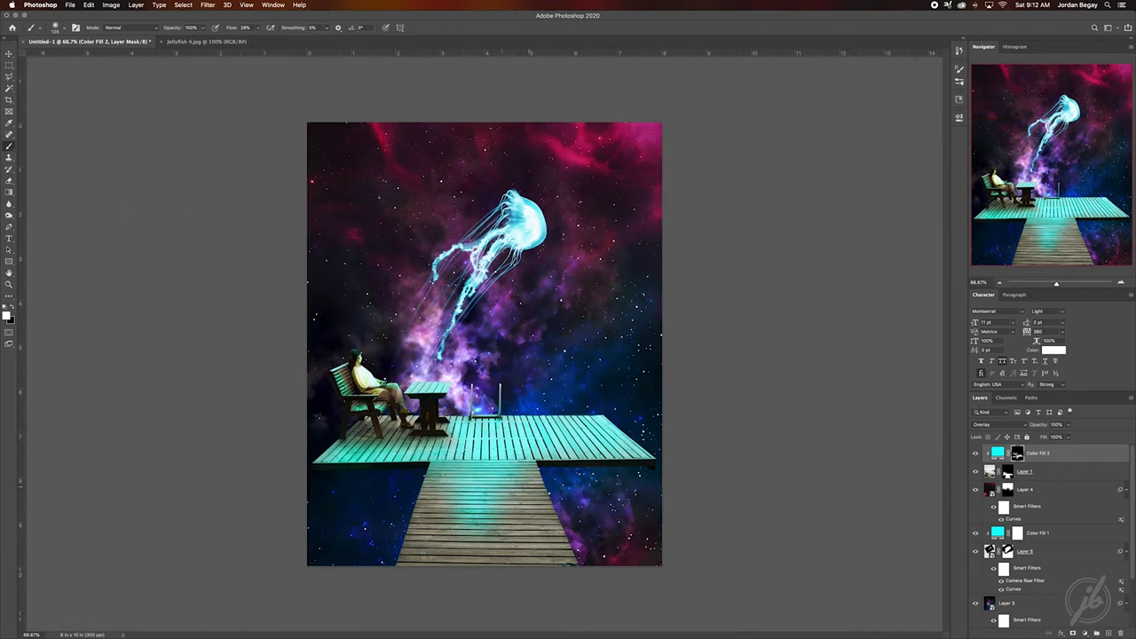
pyautogui.click(1034, 550)
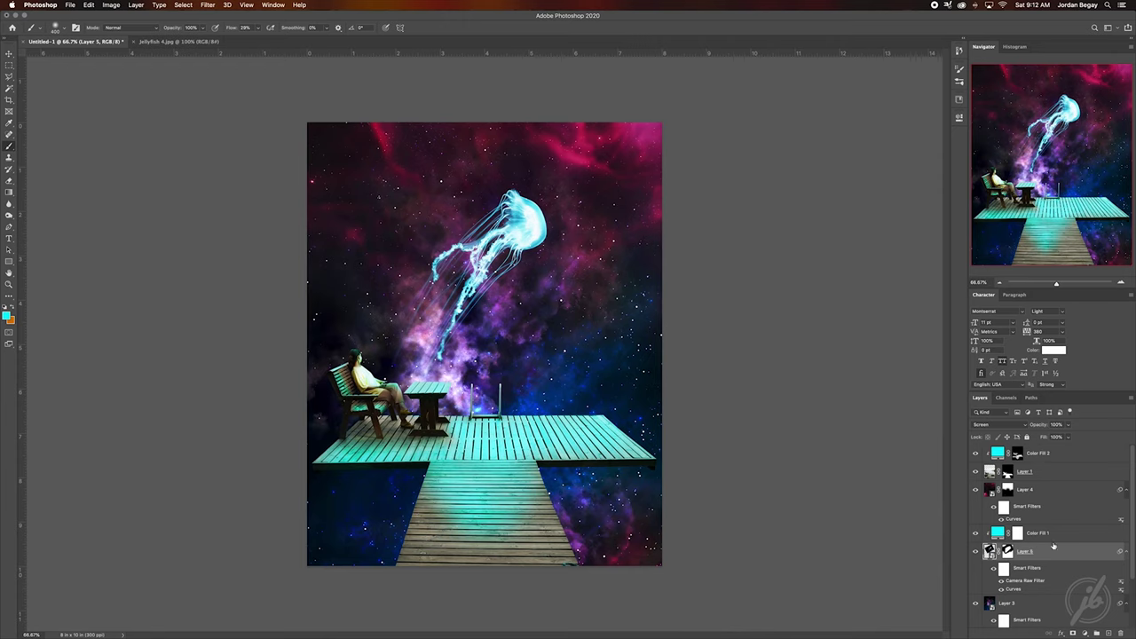
# Add cyan Color Fill 3 with an inverted mask painted over the jellyfish, blended in Screen.
pyautogui.click(1085, 632)
pyautogui.click(1091, 466)
pyautogui.press('Return')
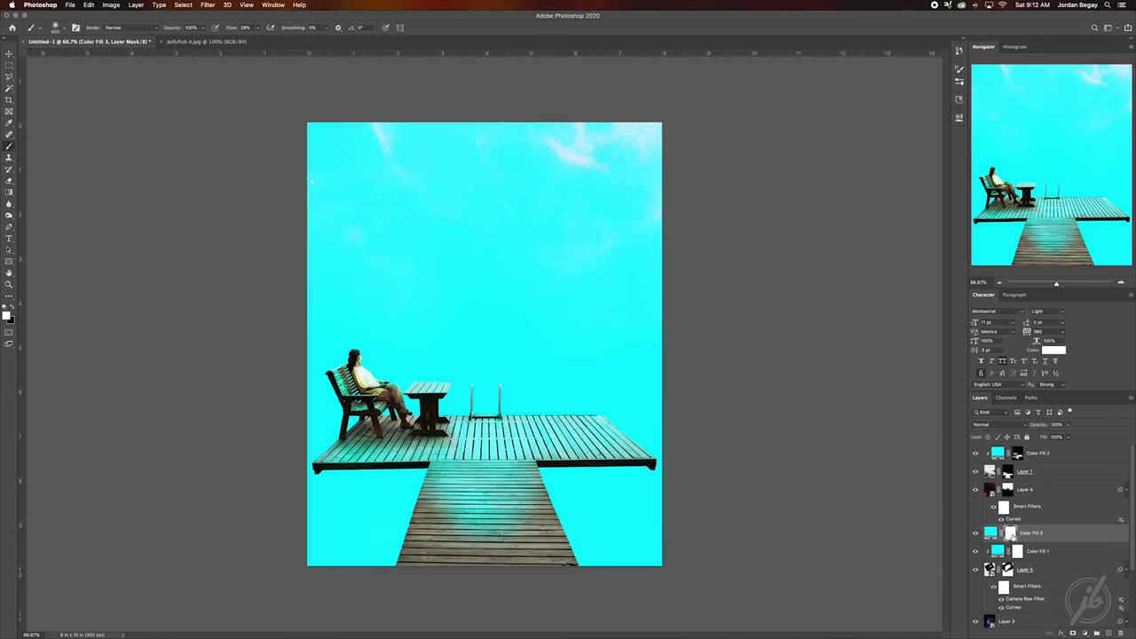
pyautogui.hotkey('ctrl', 'i')
pyautogui.moveTo(435, 355); pyautogui.dragTo(524, 204)
pyautogui.click(998, 424)
pyautogui.click(998, 524)
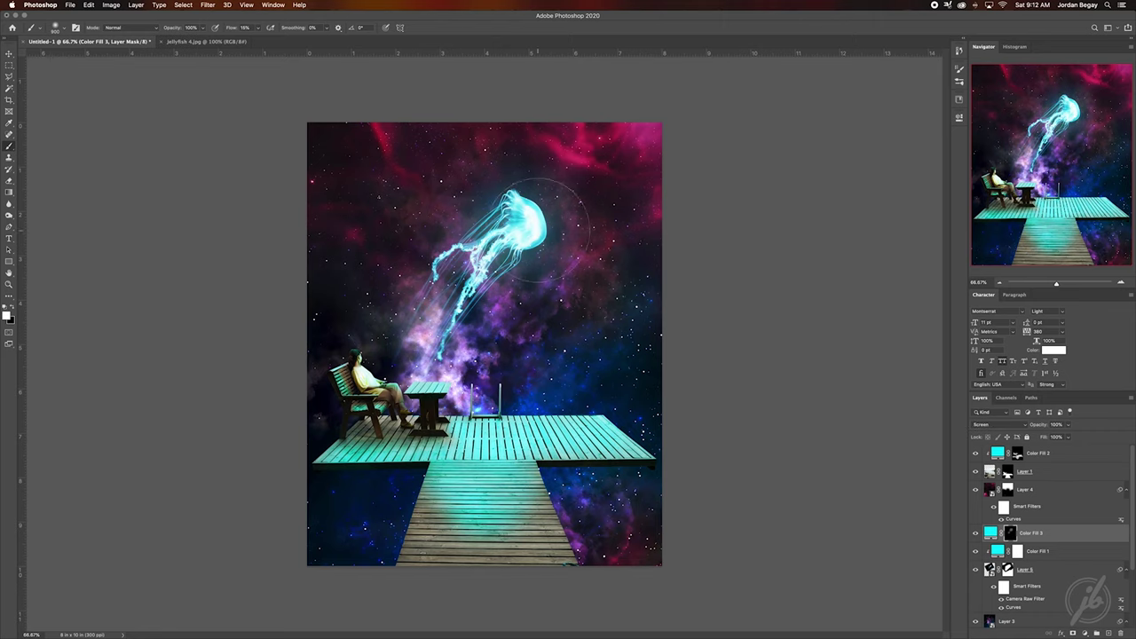
pyautogui.click(975, 533)
# Duplicate Color Fill 3 as an Overlay copy placed below it.
pyautogui.click(985, 424)
pyautogui.click(985, 480)
pyautogui.moveTo(1012, 532); pyautogui.dragTo(977, 552)
# Move Layer 4 below Layer 5 and stamp the visible galaxy as Layer 6.
pyautogui.press('v')
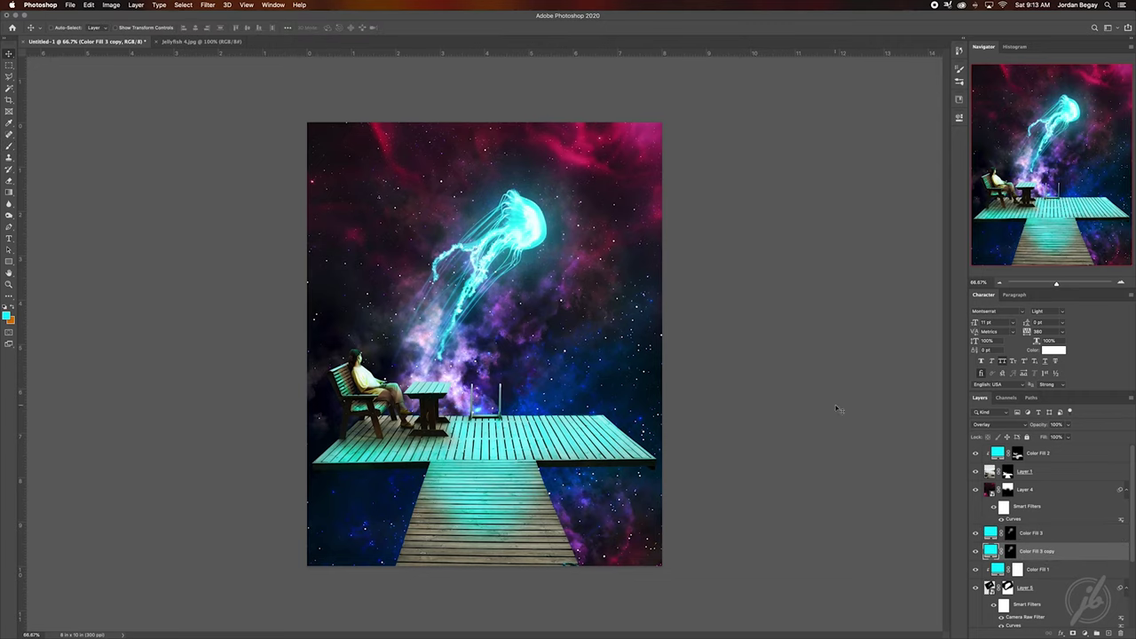
pyautogui.scroll(-2, 984, 545)
pyautogui.click(1005, 594)
pyautogui.scroll(2, 1029, 513)
pyautogui.moveTo(1025, 490); pyautogui.dragTo(1025, 587)
pyautogui.scroll(-2, 1030, 533)
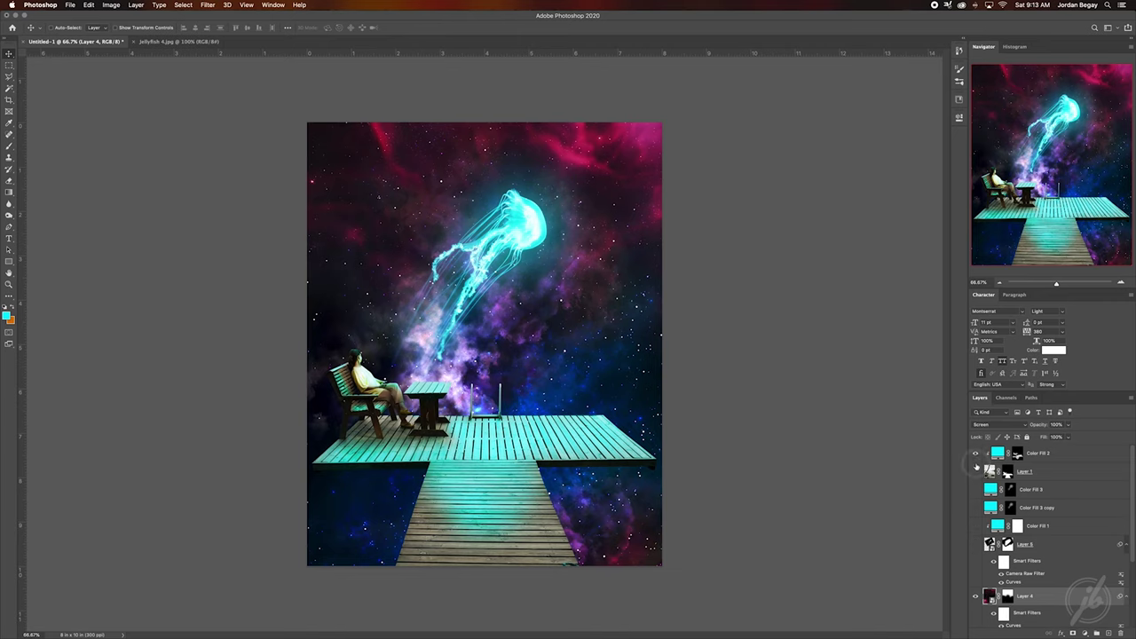
pyautogui.hotkey('ctrl', 'shift', 'alt', 'e')
# Convert galaxy Layer 6 to a smart object and apply a Camera Raw vignette.
pyautogui.rightClick(1035, 569)
pyautogui.click(975, 476)
pyautogui.scroll(2, 976, 477)
pyautogui.click(976, 471)
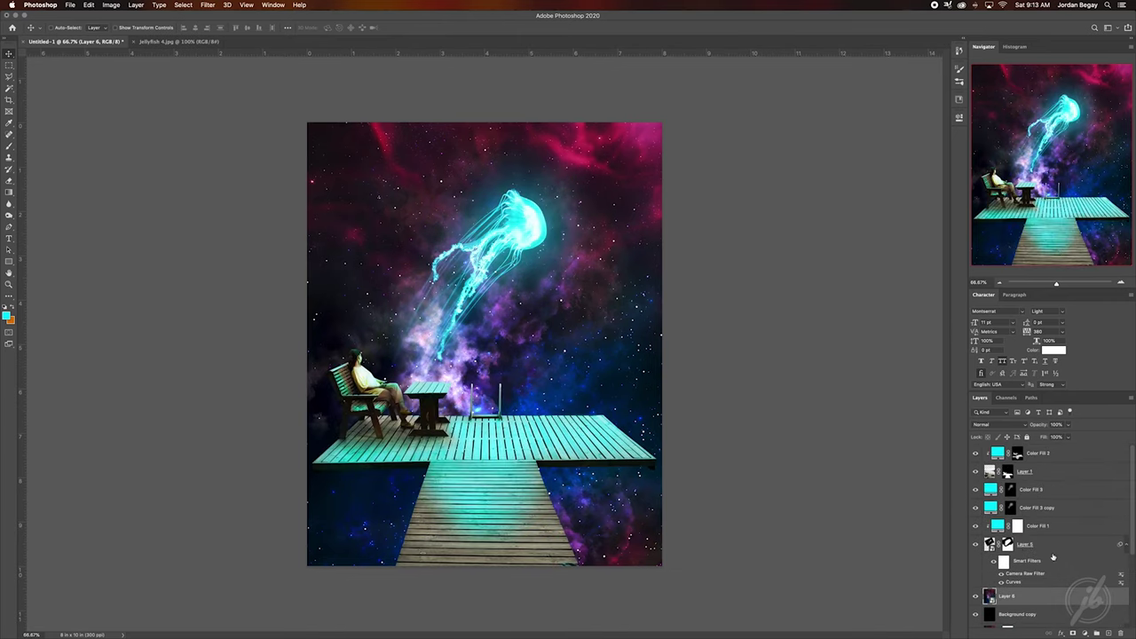
pyautogui.click(208, 4)
pyautogui.click(235, 68)
pyautogui.click(733, 372)
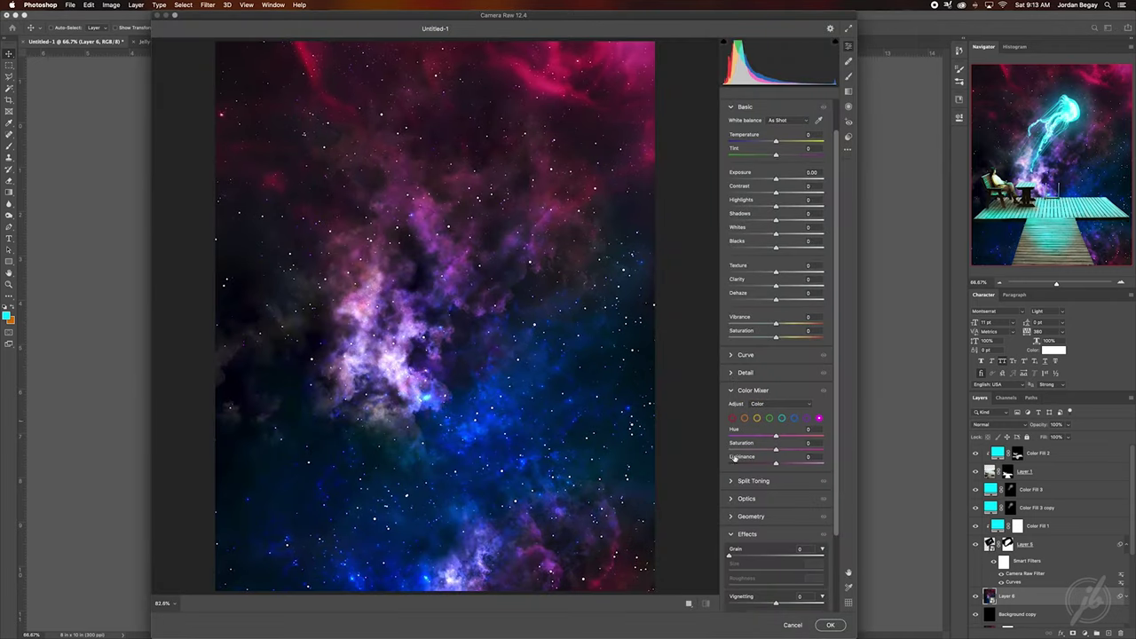
pyautogui.moveTo(776, 603); pyautogui.dragTo(739, 603)
pyautogui.scroll(-4, 781, 583)
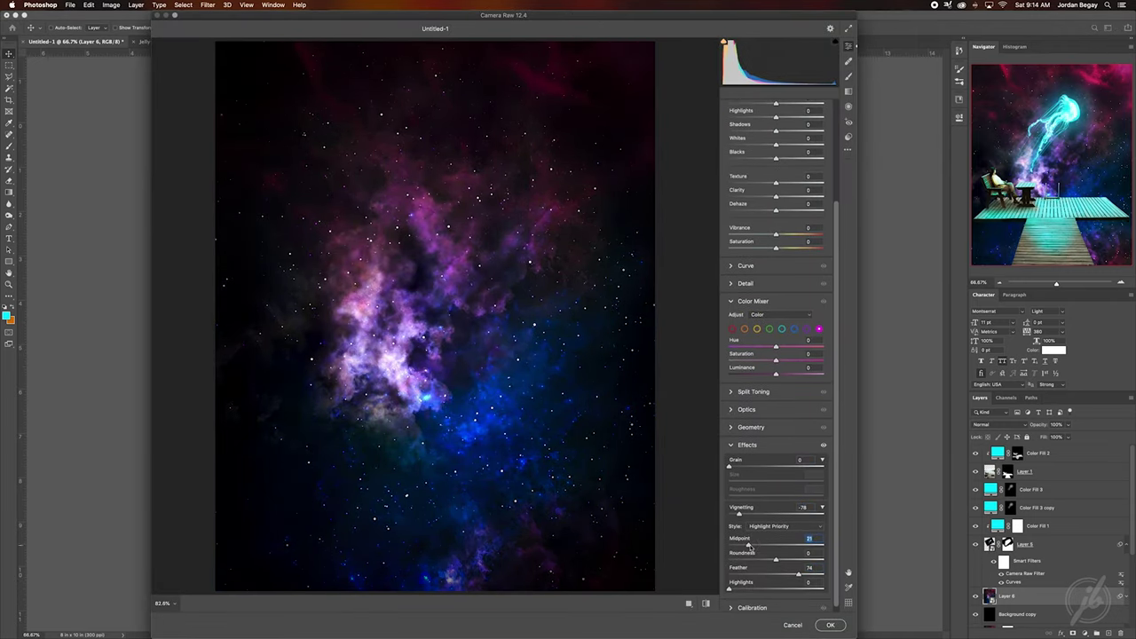
pyautogui.press('Return')
# Add a mask to Layer 6 and soften its Camera Raw vignette to -33.
pyautogui.click(1073, 632)
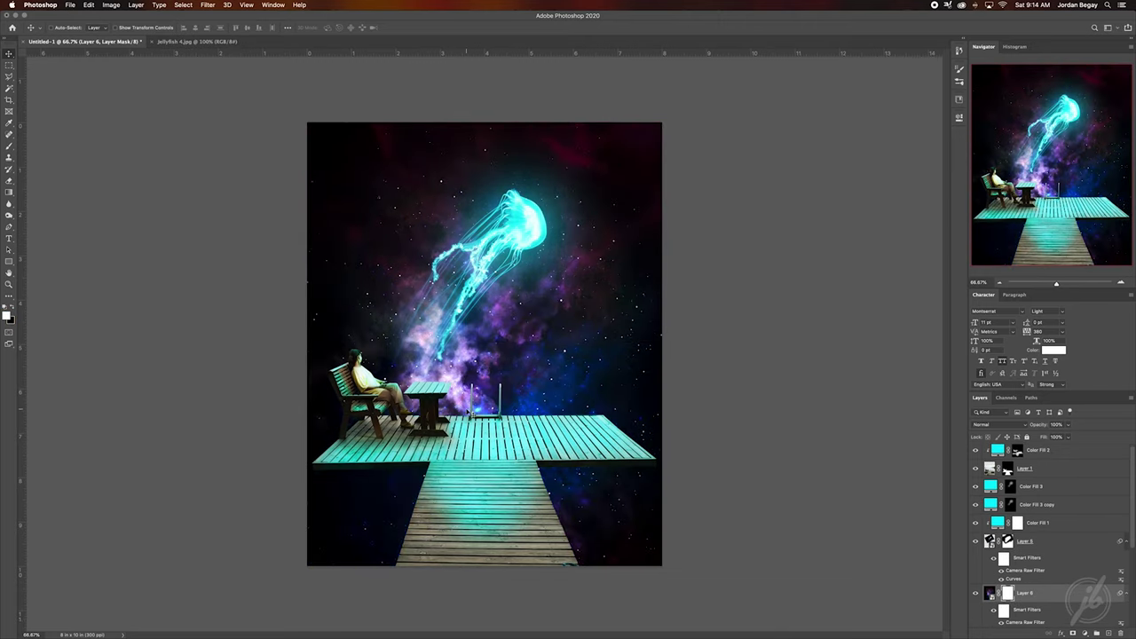
pyautogui.press('b')
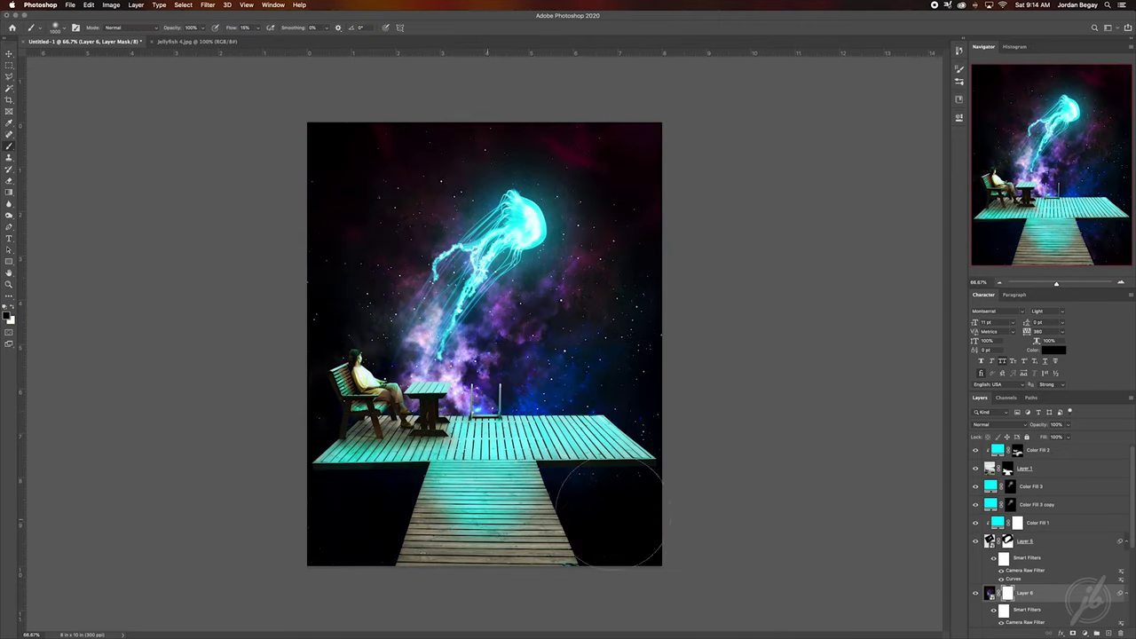
pyautogui.scroll(-3, 1017, 581)
pyautogui.doubleClick(1025, 567)
pyautogui.scroll(-5, 777, 399)
pyautogui.scroll(-5, 776, 443)
pyautogui.moveTo(747, 571); pyautogui.dragTo(761, 571)
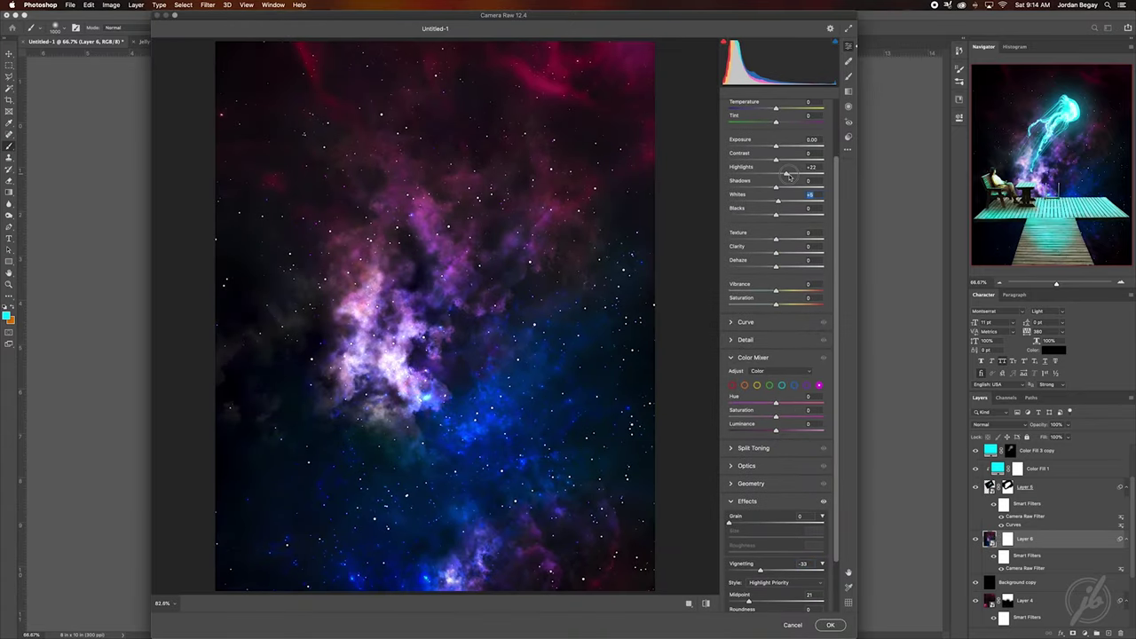
pyautogui.click(830, 625)
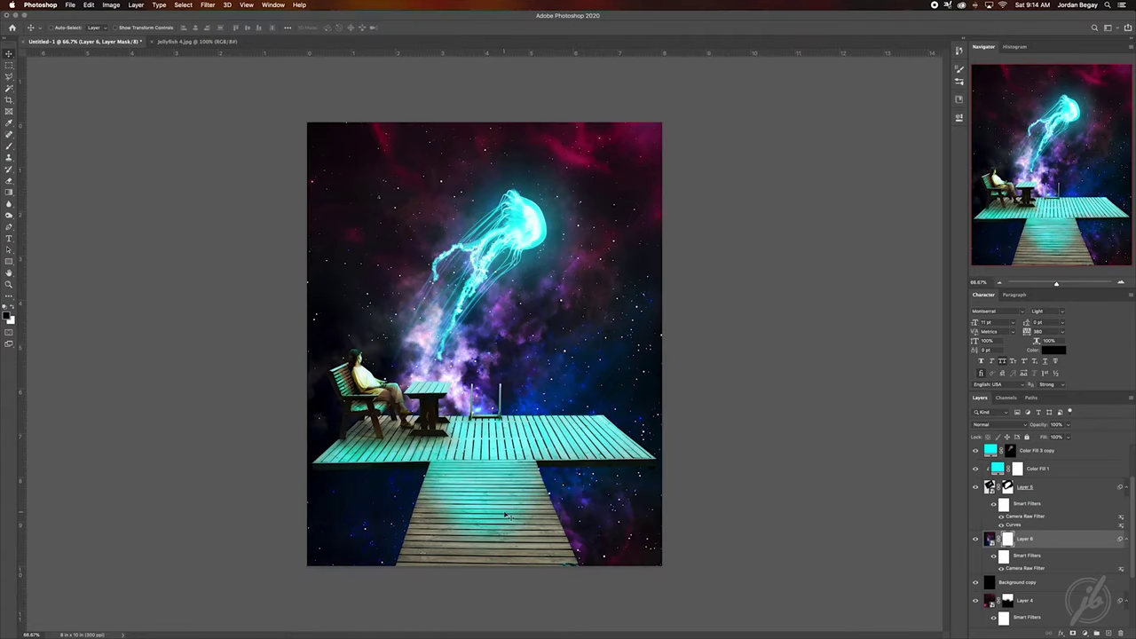
# Add a layer mask to Layer 1.
pyautogui.scroll(3, 1038, 515)
pyautogui.click(1052, 472)
pyautogui.click(1074, 633)
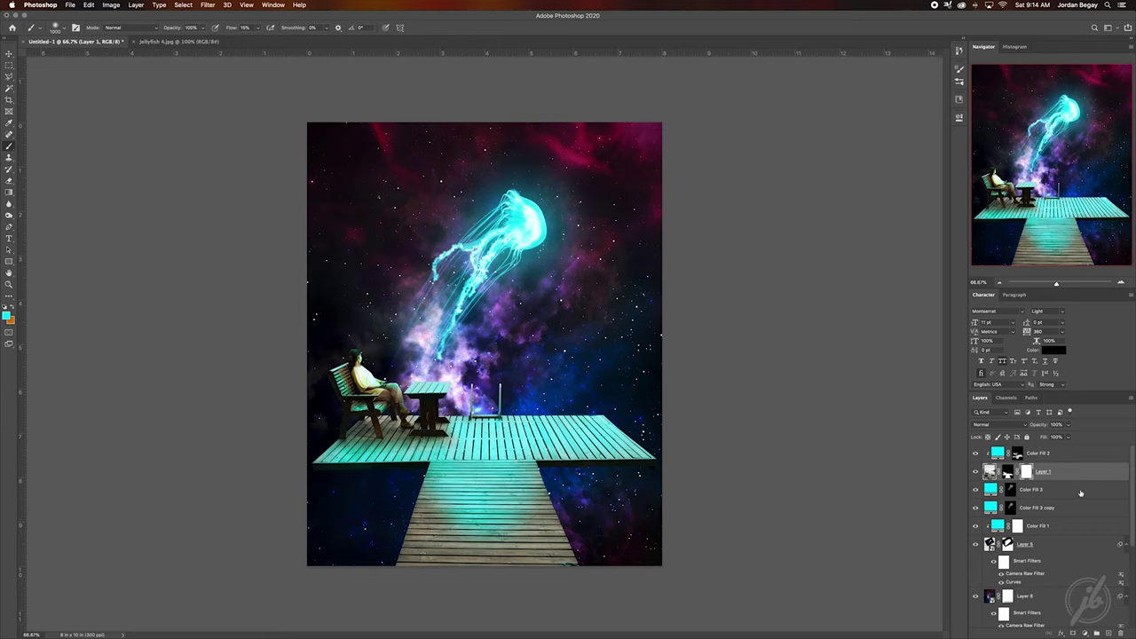
# Add black Color Fill 4 with an inverted mask, painted in along the bottom around the pier base.
pyautogui.click(1085, 634)
pyautogui.click(817, 340)
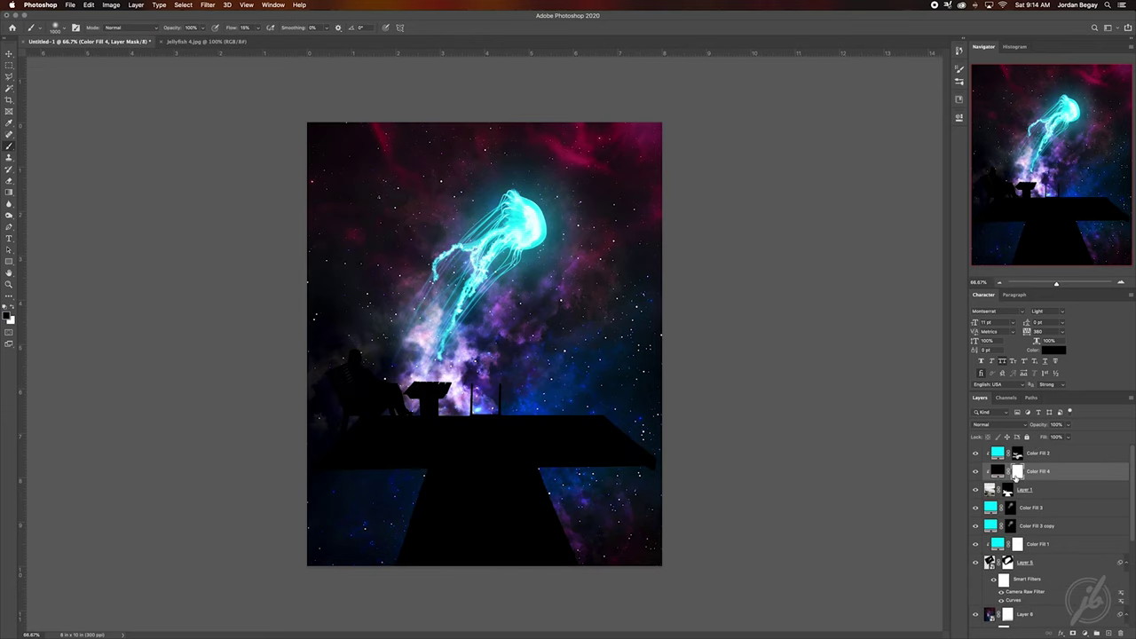
pyautogui.hotkey('ctrl', 'i')
pyautogui.press('x')
pyautogui.moveTo(319, 546)
pyautogui.mouseDown()
pyautogui.moveTo(577, 546)
pyautogui.moveTo(639, 462)
pyautogui.mouseUp()
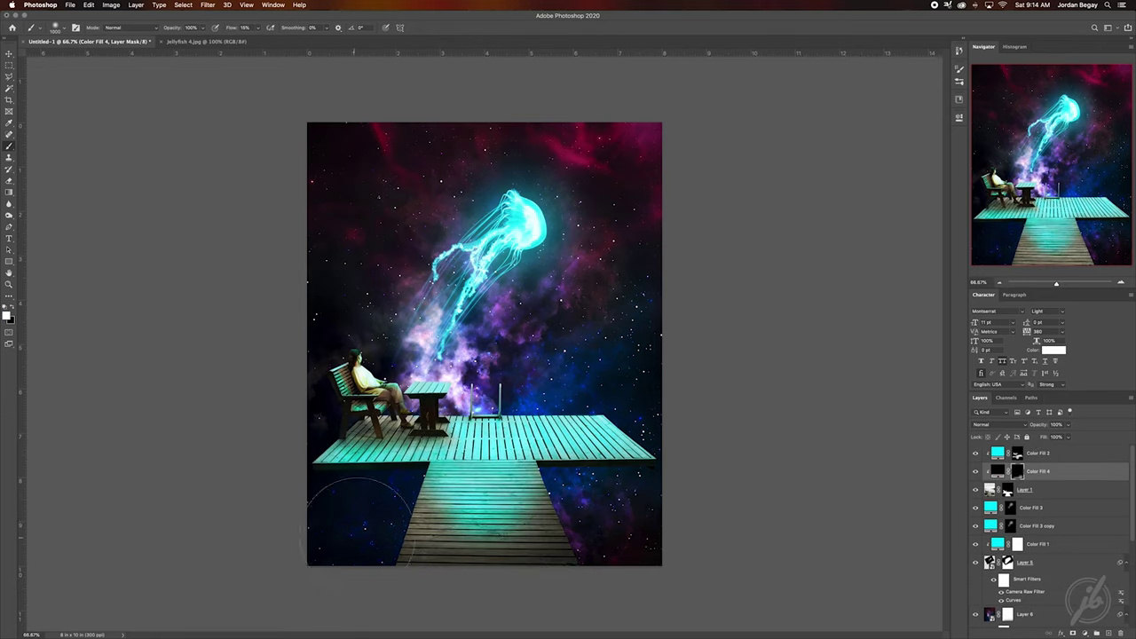
pyautogui.moveTo(319, 521)
pyautogui.mouseDown()
pyautogui.moveTo(417, 542)
pyautogui.moveTo(533, 524)
pyautogui.moveTo(639, 457)
pyautogui.mouseUp()
pyautogui.moveTo(386, 484); pyautogui.dragTo(319, 475)
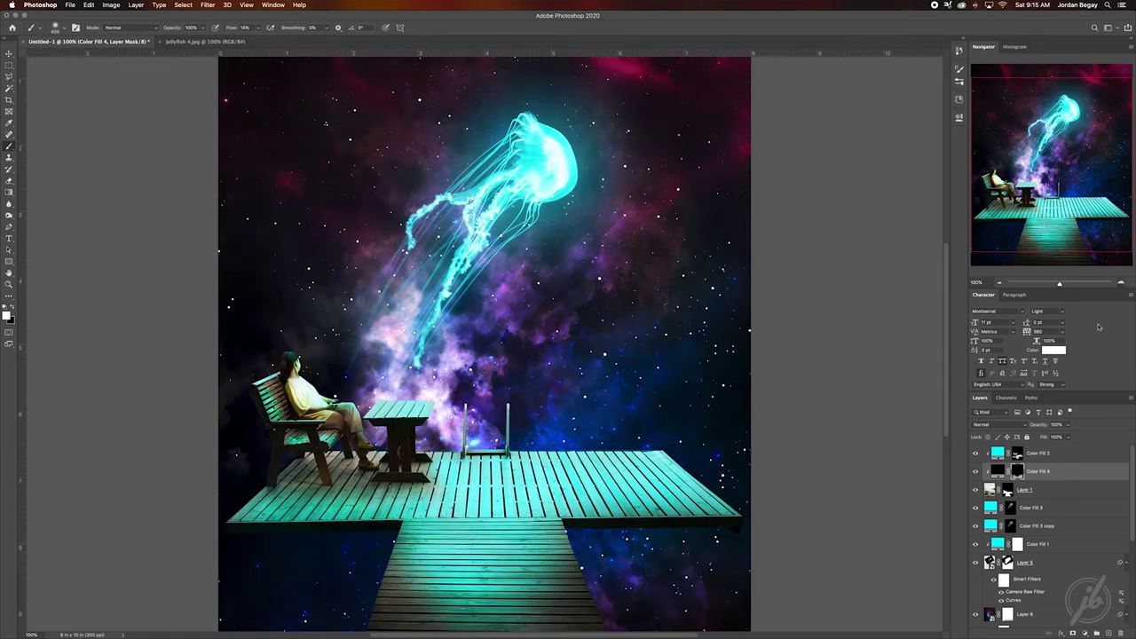
# Zoom in and select Layer 1, opening its layer context menu.
pyautogui.hotkey('ctrl', '1')
pyautogui.press('v')
pyautogui.click(1030, 489)
pyautogui.rightClick(1029, 489)
pyautogui.press('Escape')
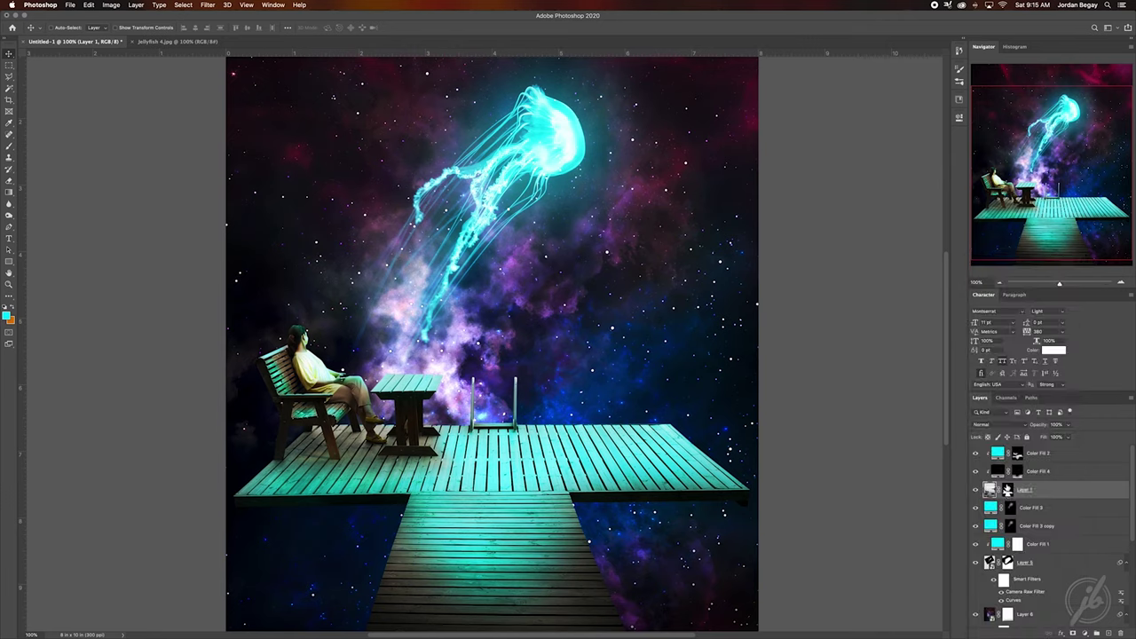
# Apply a Camera Raw filter to pier Layer 1: lower exposure, deeper shadows, brighter highlights and whites, more clarity and dehaze.
pyautogui.click(208, 6)
pyautogui.click(244, 71)
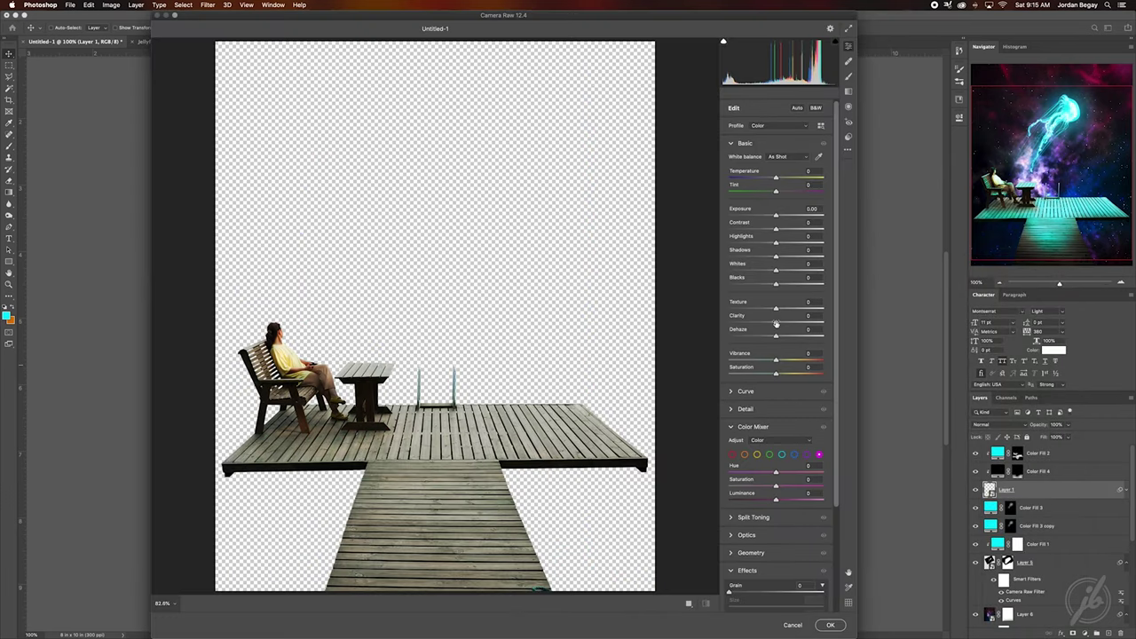
pyautogui.moveTo(775, 257); pyautogui.dragTo(761, 256)
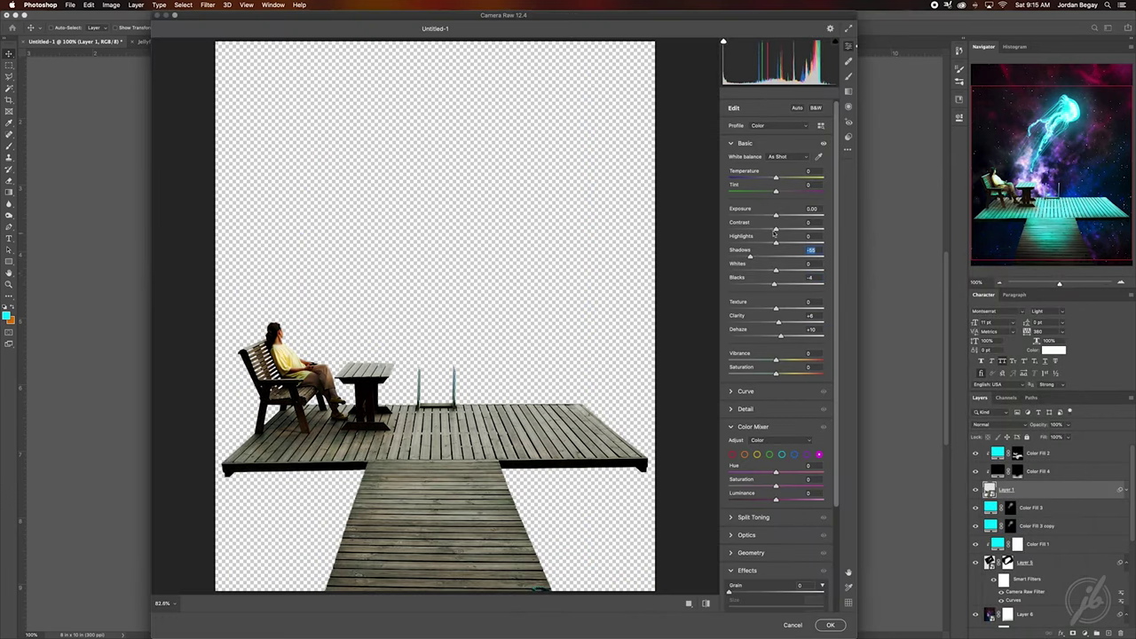
pyautogui.moveTo(776, 214)
pyautogui.mouseDown()
pyautogui.moveTo(784, 243)
pyautogui.moveTo(757, 270)
pyautogui.moveTo(792, 270)
pyautogui.mouseUp()
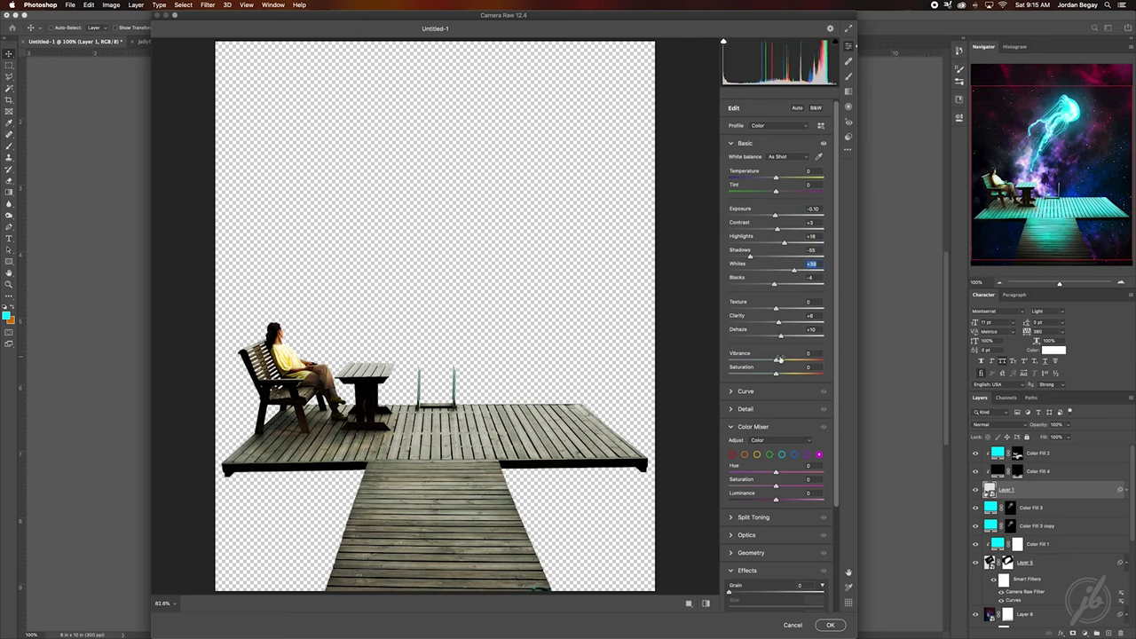
pyautogui.click(841, 626)
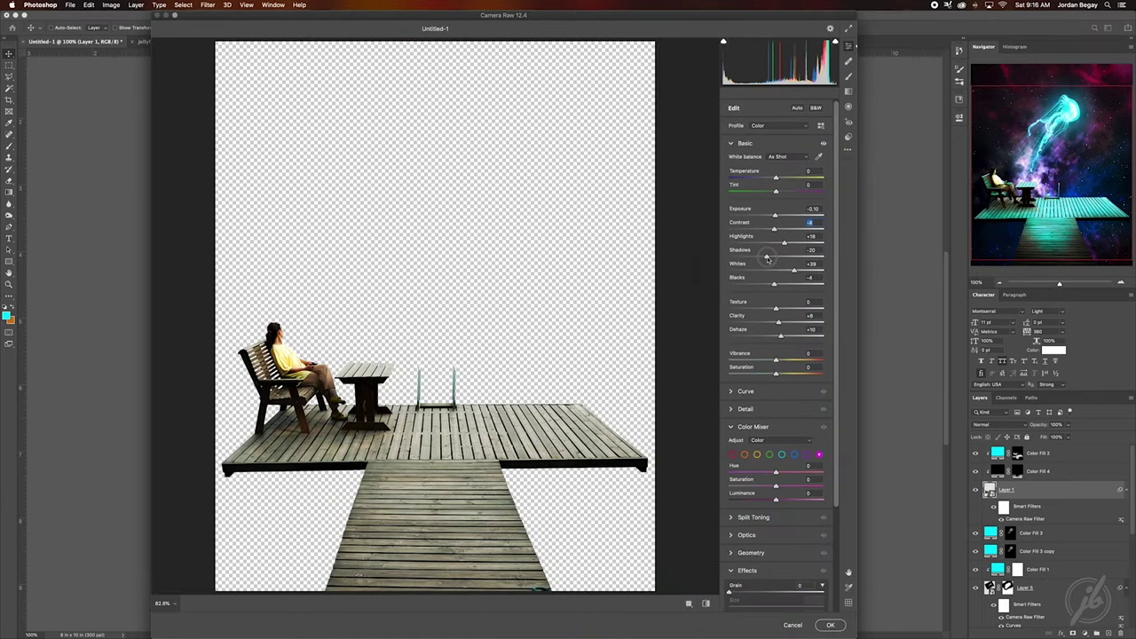
pyautogui.hotkey('ctrl', '-')
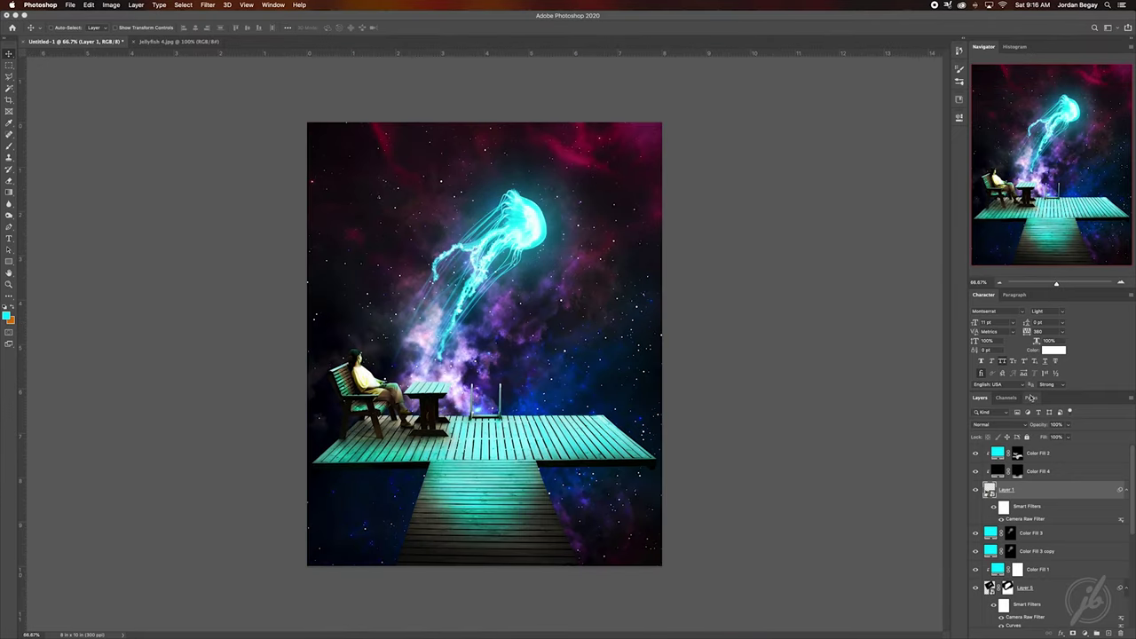
pyautogui.click(207, 4)
# Apply a Gaussian blur to starry sky Layer 6.
pyautogui.click(373, 144)
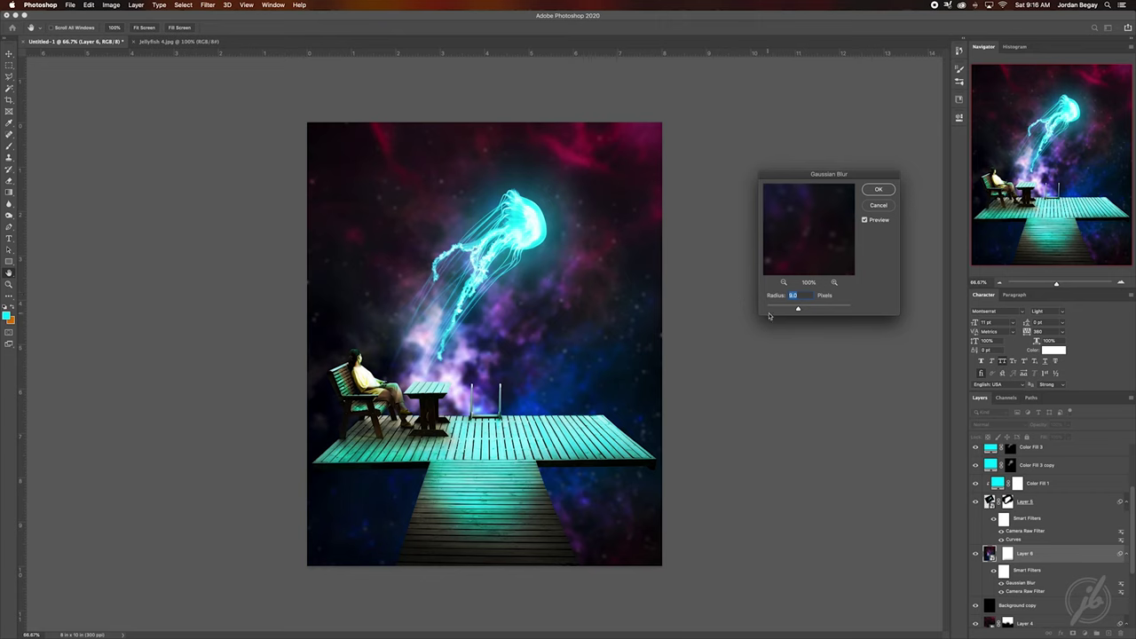
pyautogui.press('Return')
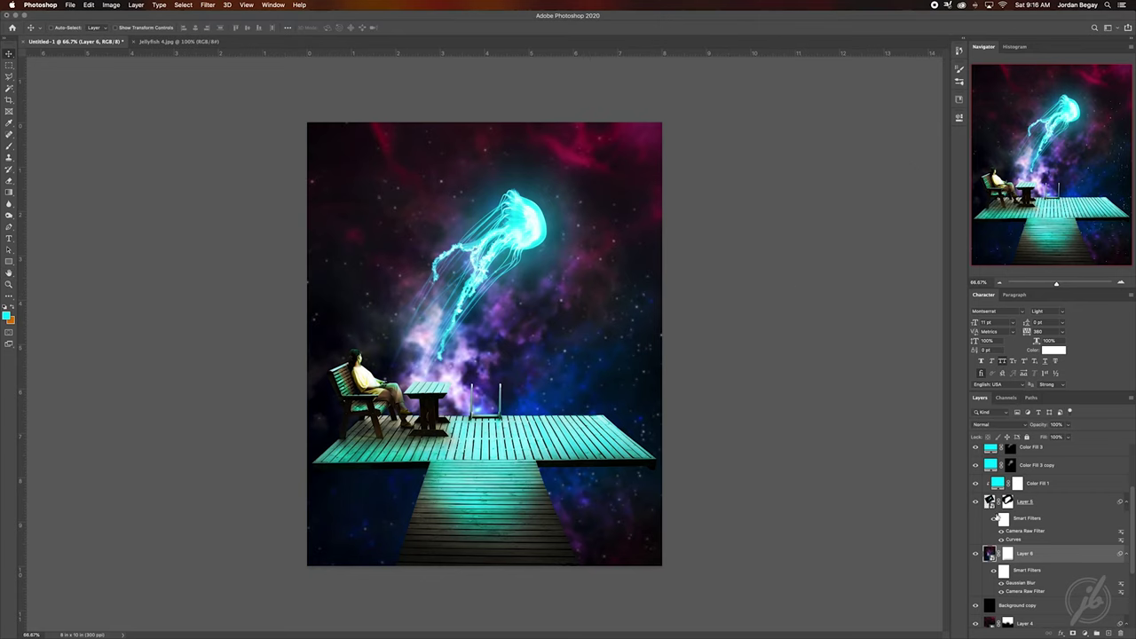
pyautogui.scroll(3, 978, 527)
pyautogui.click(1047, 490)
pyautogui.click(1121, 282)
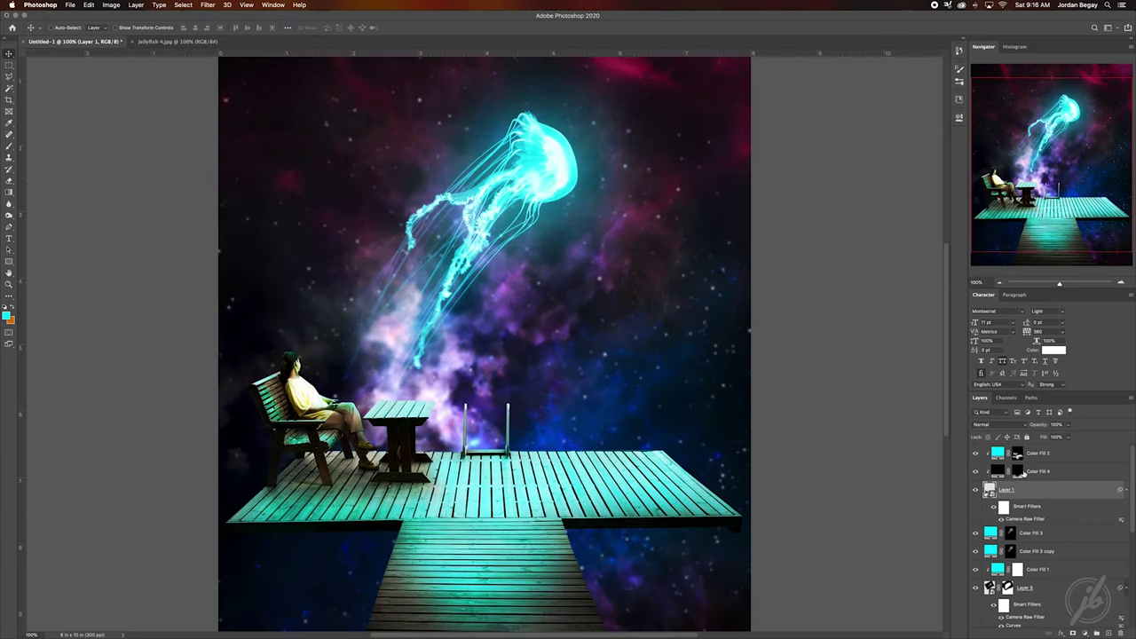
# Set Color Fill 2's opacity to 77% and target its mask for brushing.
pyautogui.click(981, 453)
pyautogui.click(1053, 426)
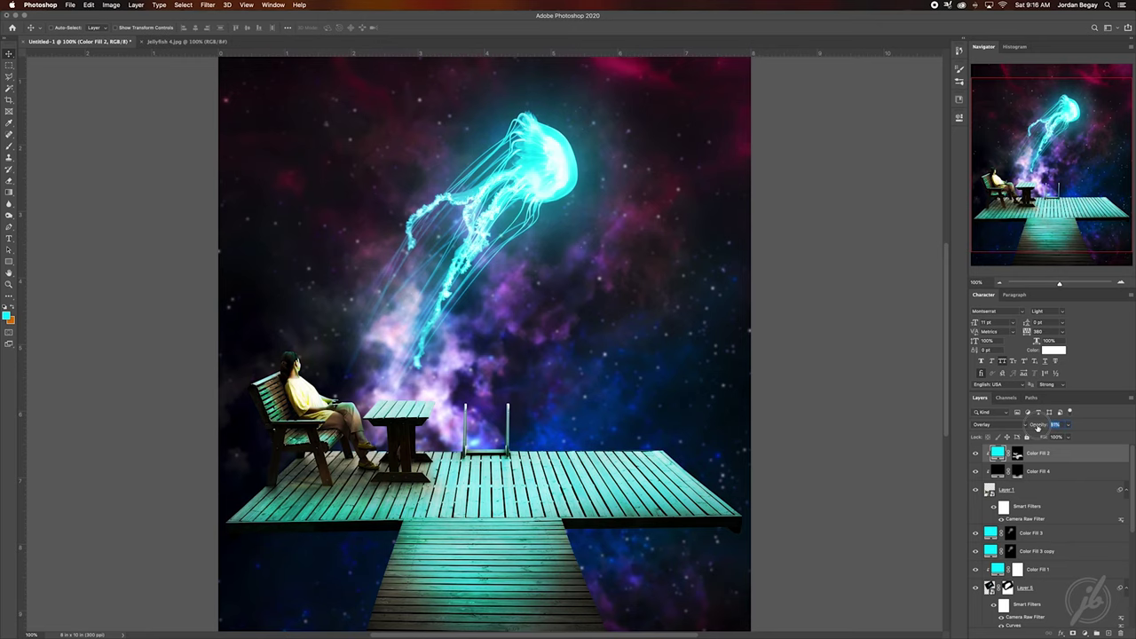
pyautogui.click(1120, 282)
pyautogui.click(1017, 454)
pyautogui.press('b')
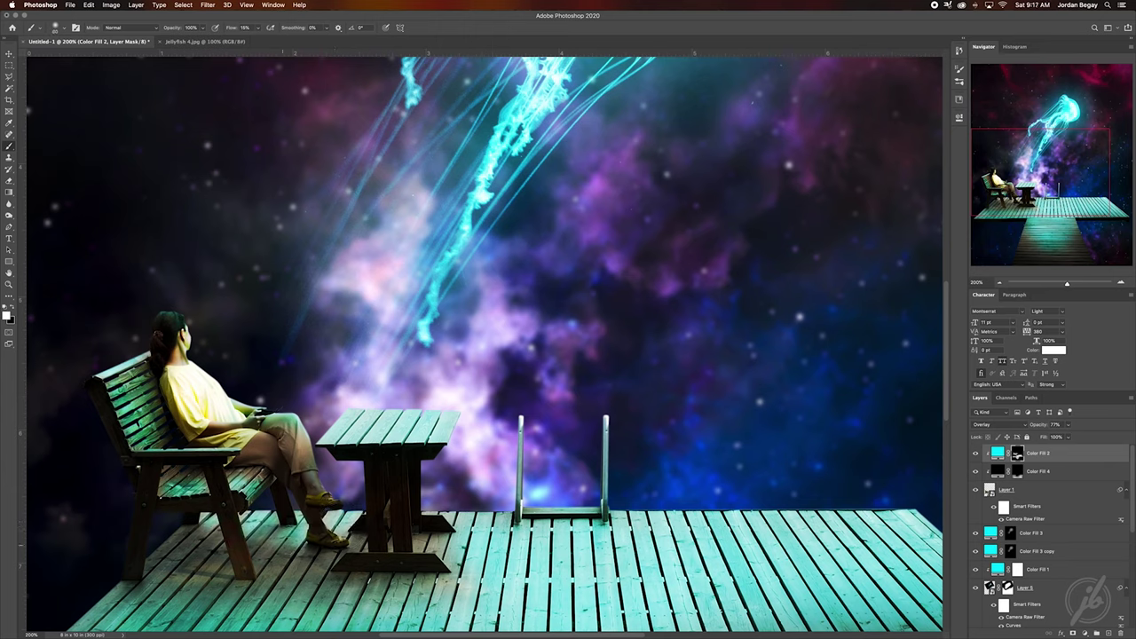
pyautogui.press('x')
pyautogui.scroll(-2, 346, 574)
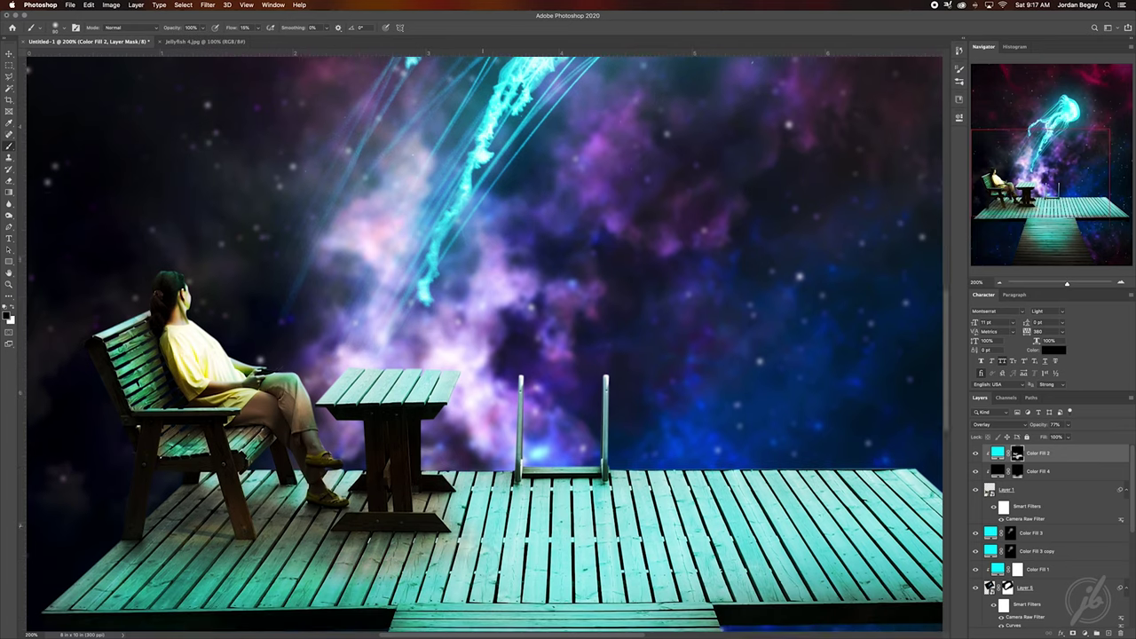
pyautogui.scroll(-2, 346, 574)
# Paint the Color Fill 4 mask to darken the deck boards, front edge and under the ladder posts.
pyautogui.click(1017, 472)
pyautogui.press('x')
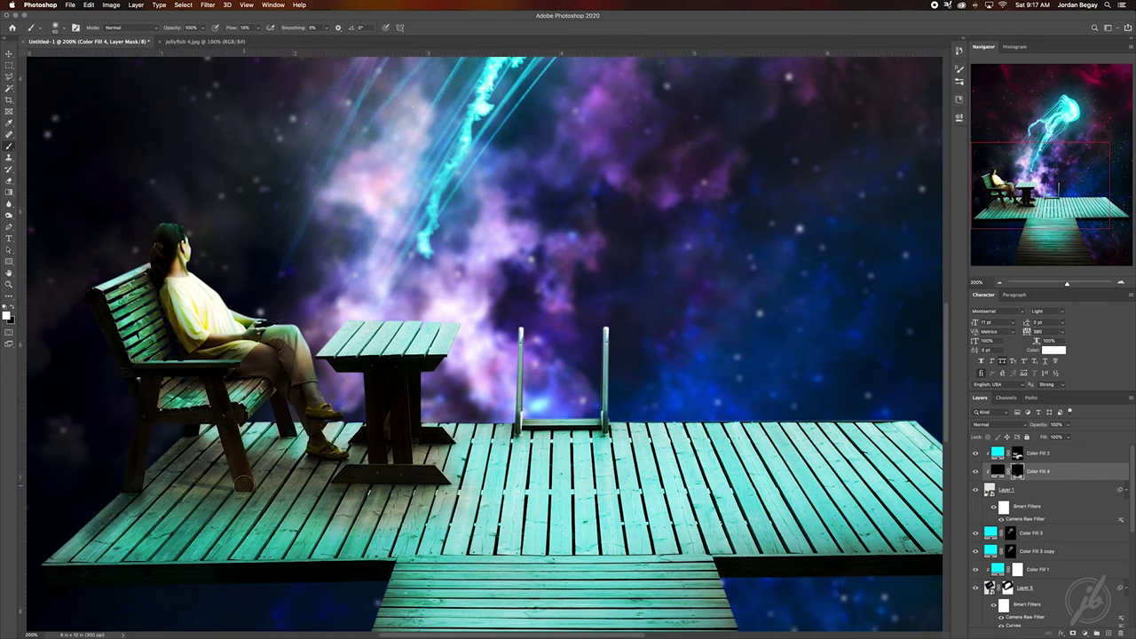
pyautogui.moveTo(268, 465)
pyautogui.mouseDown()
pyautogui.moveTo(378, 491)
pyautogui.moveTo(147, 531)
pyautogui.mouseUp()
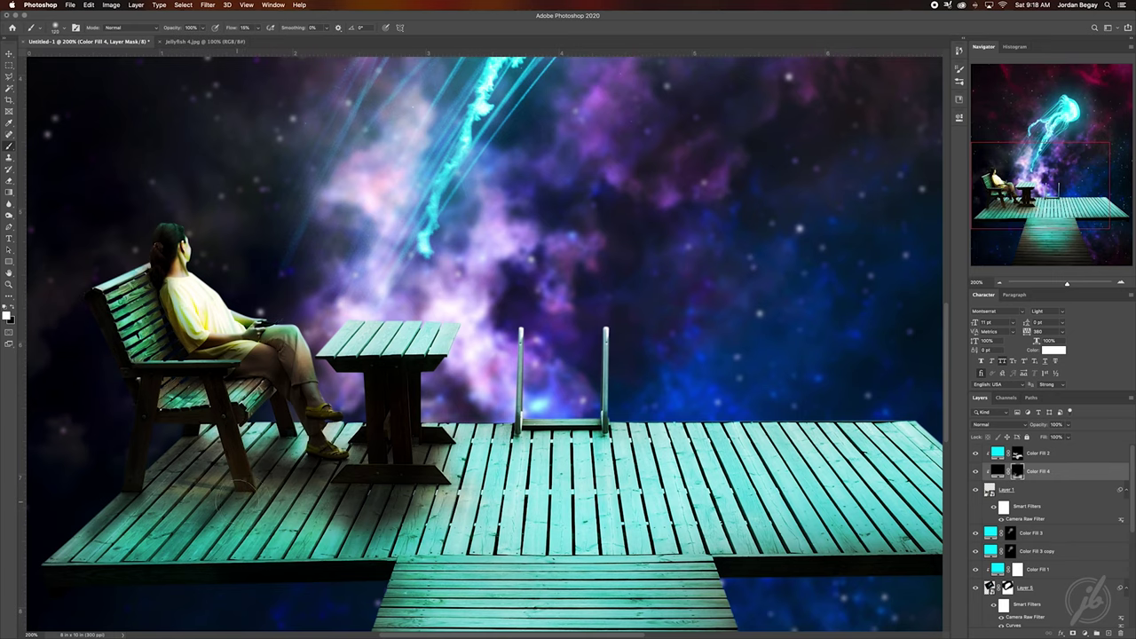
pyautogui.moveTo(84, 552); pyautogui.dragTo(177, 555)
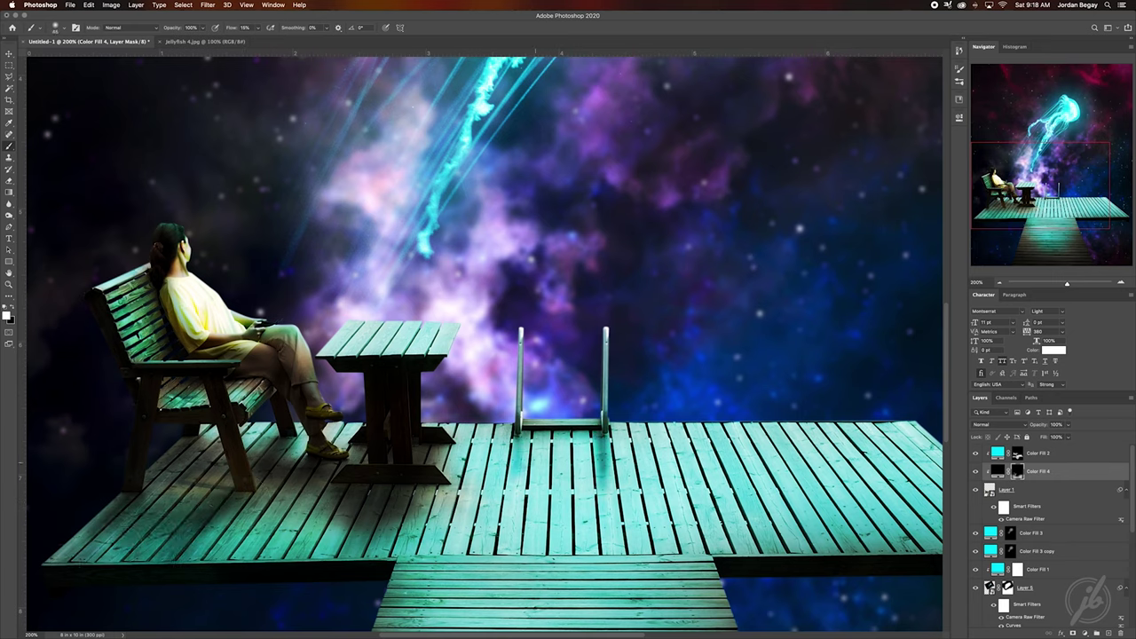
pyautogui.moveTo(604, 444); pyautogui.dragTo(518, 484)
# Fit the image on screen and reselect Color Fill 2 for further mask touch-ups.
pyautogui.press('x')
pyautogui.press('x')
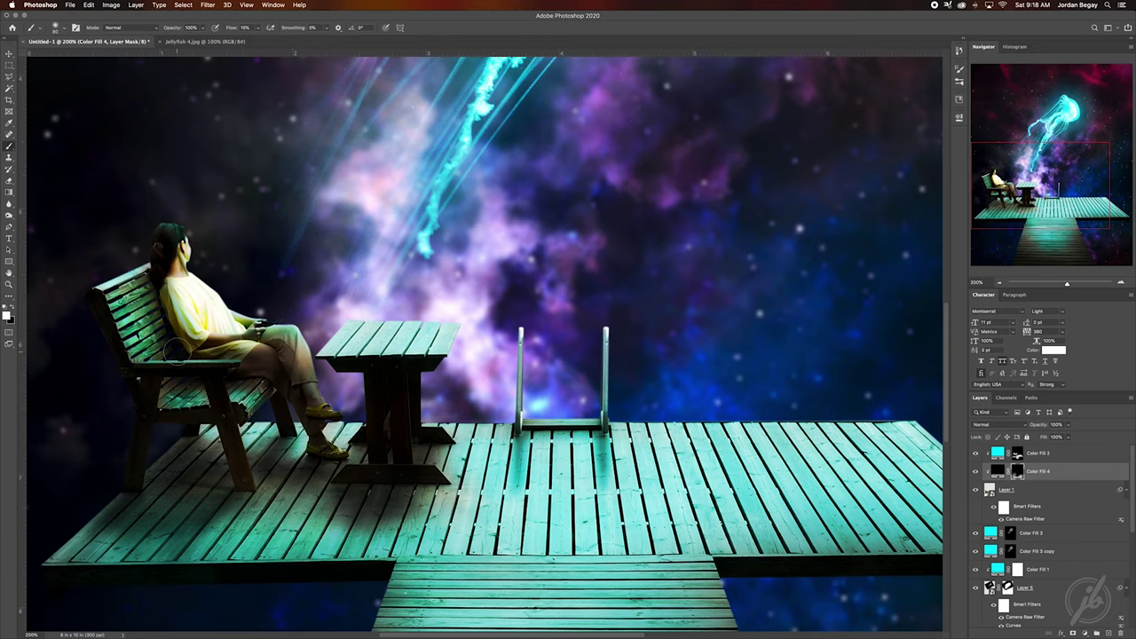
pyautogui.hotkey('ctrl', '0')
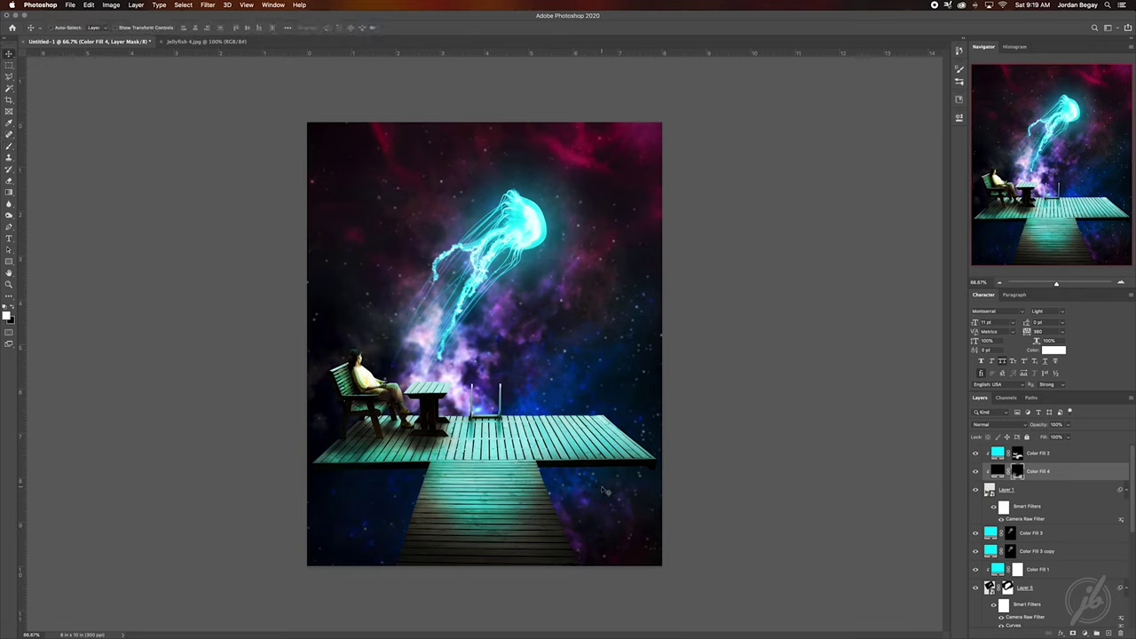
pyautogui.press('x')
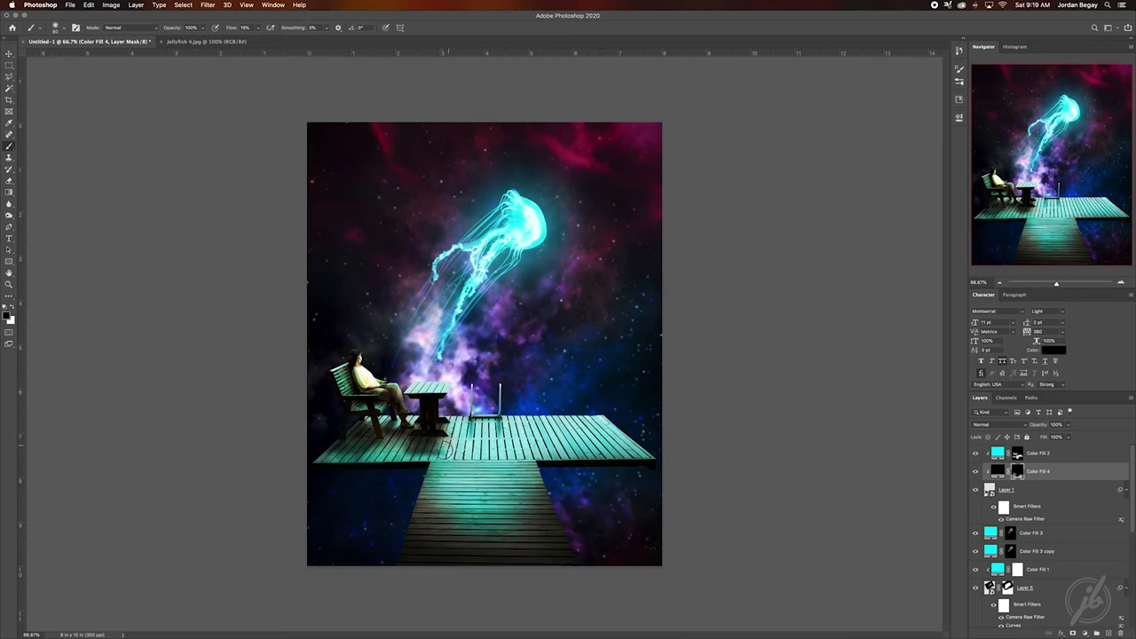
pyautogui.hotkey('alt', ']')
pyautogui.press('x')
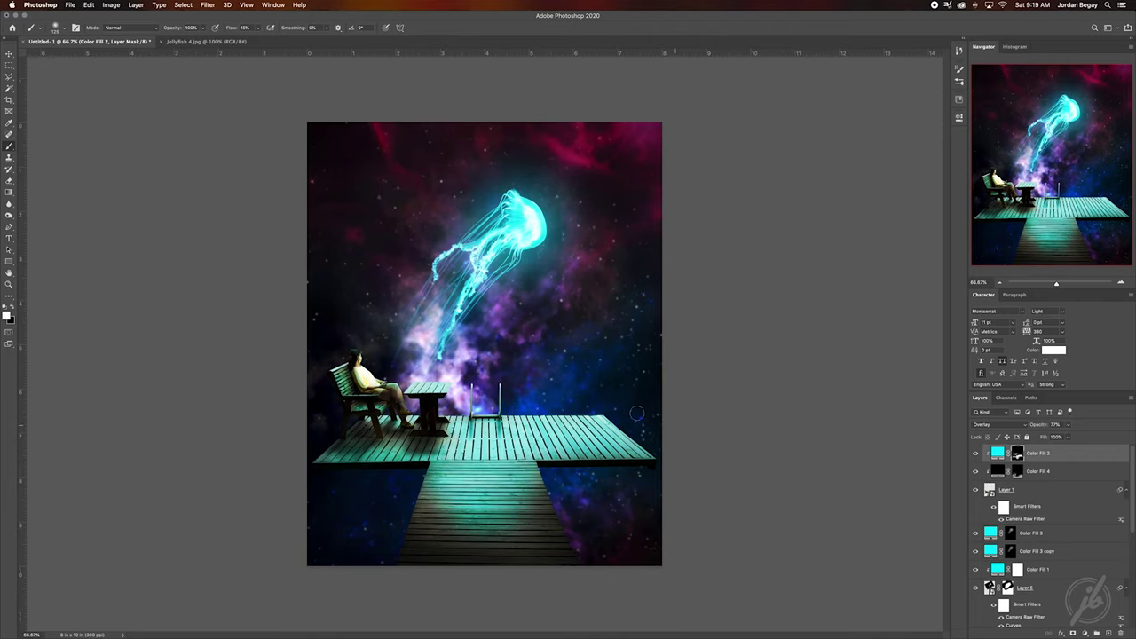
pyautogui.press('v')
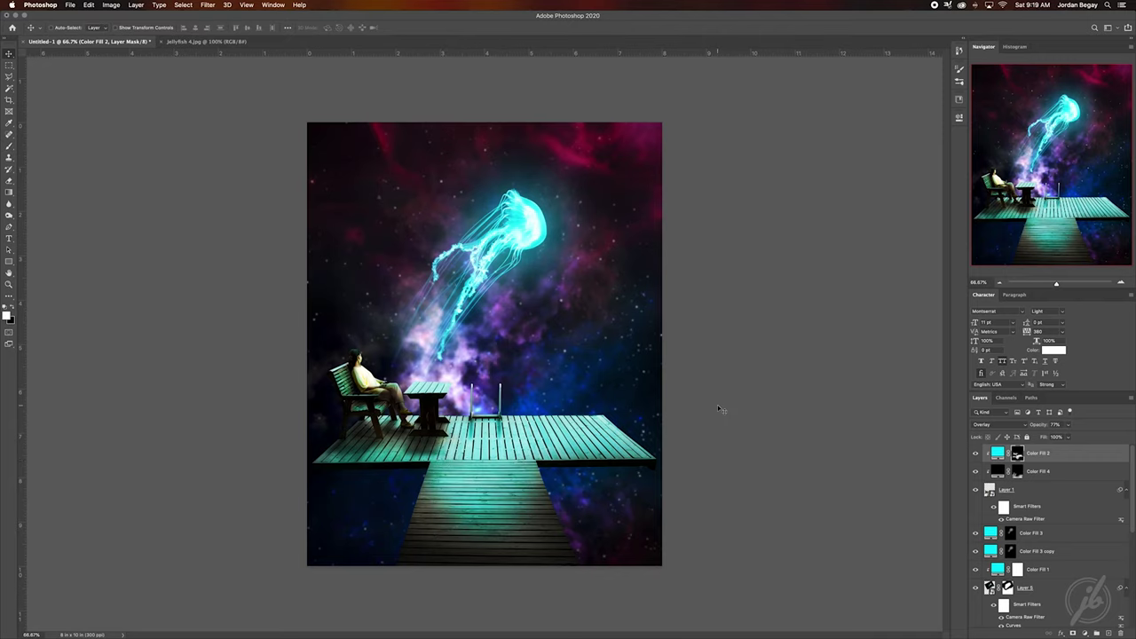
# Start a Field Blur on Layer 1 with pins on the woman, figure and deck.
pyautogui.click(1030, 489)
pyautogui.click(208, 4)
pyautogui.click(364, 125)
pyautogui.click(393, 359)
pyautogui.click(424, 394)
pyautogui.click(631, 421)
# Move a pin onto the walkway, add another deck pin, and set the bench pin to 0 px.
pyautogui.moveTo(520, 344); pyautogui.dragTo(519, 548)
pyautogui.click(572, 419)
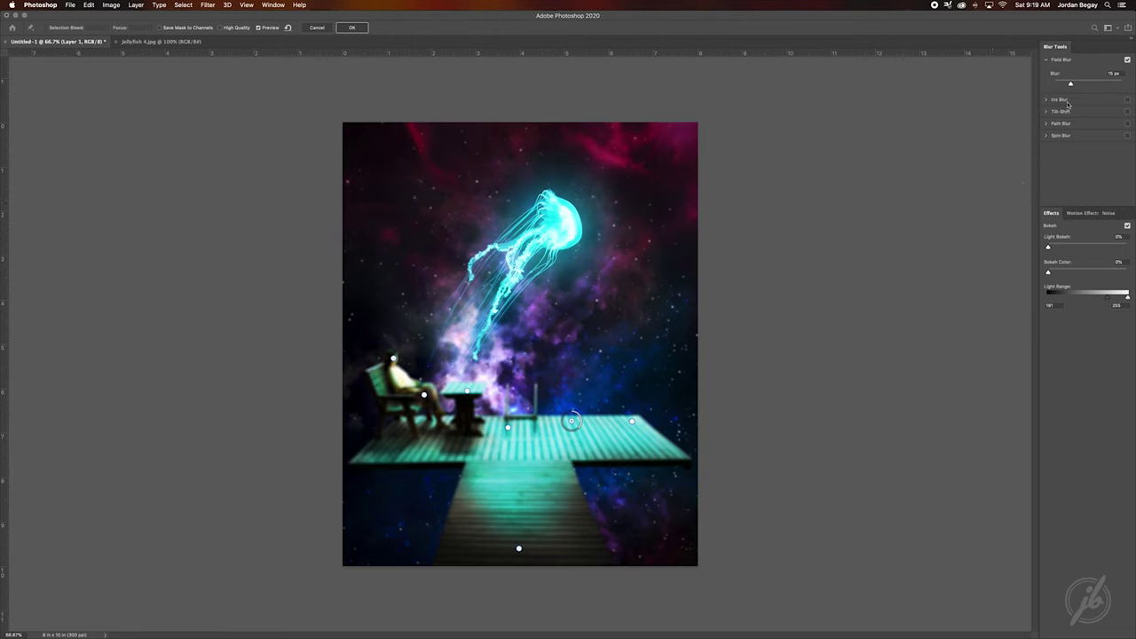
pyautogui.click(631, 421)
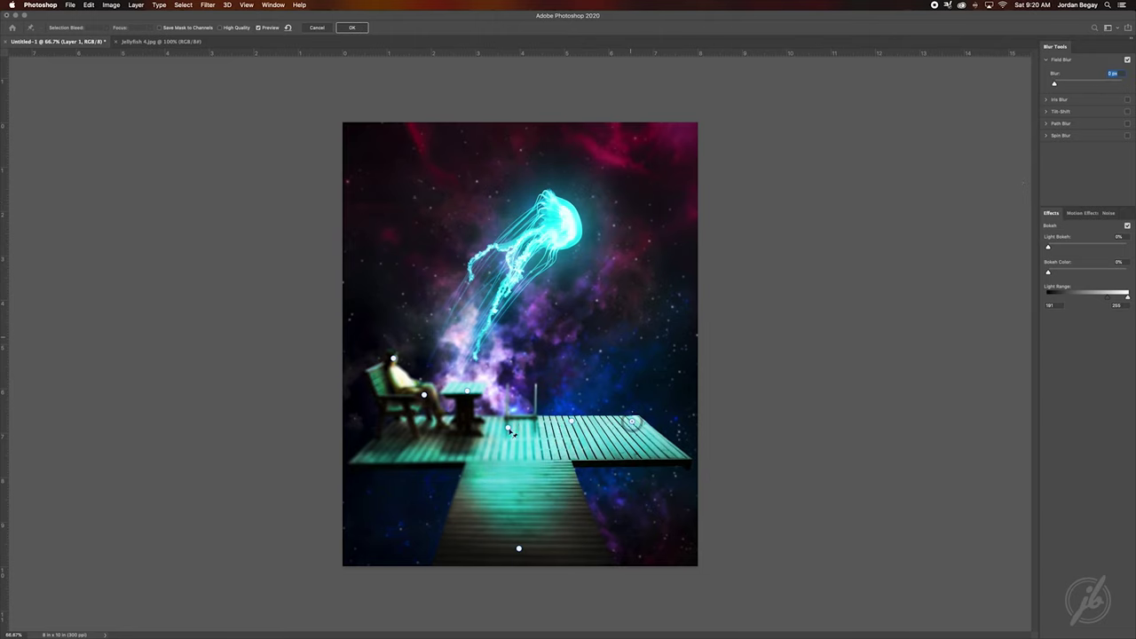
pyautogui.click(467, 389)
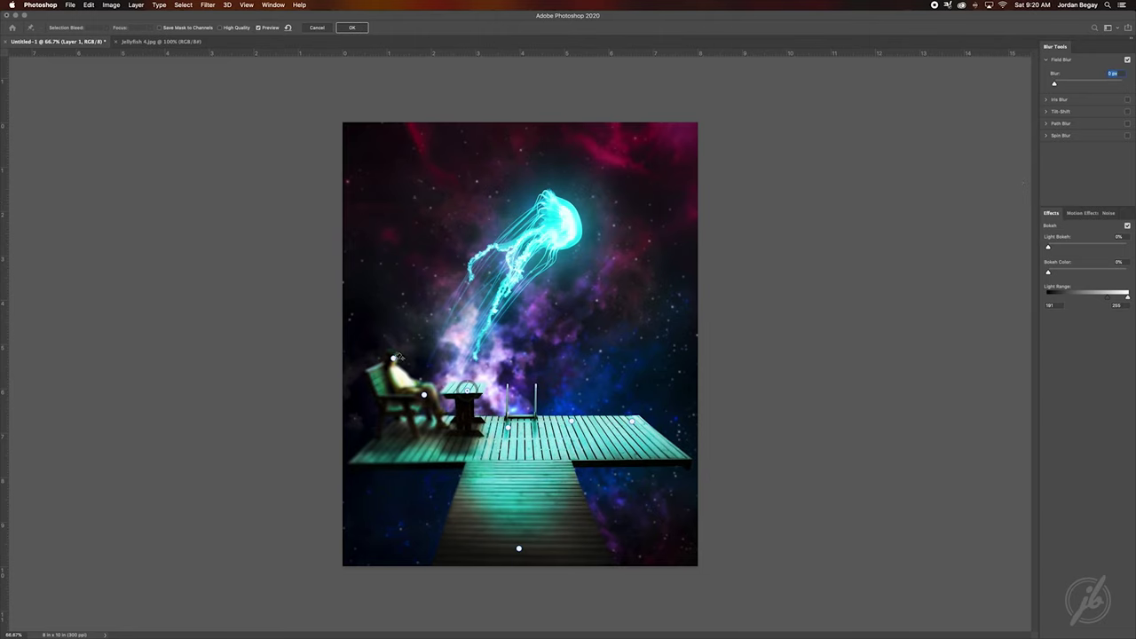
pyautogui.moveTo(1082, 79); pyautogui.dragTo(1053, 83)
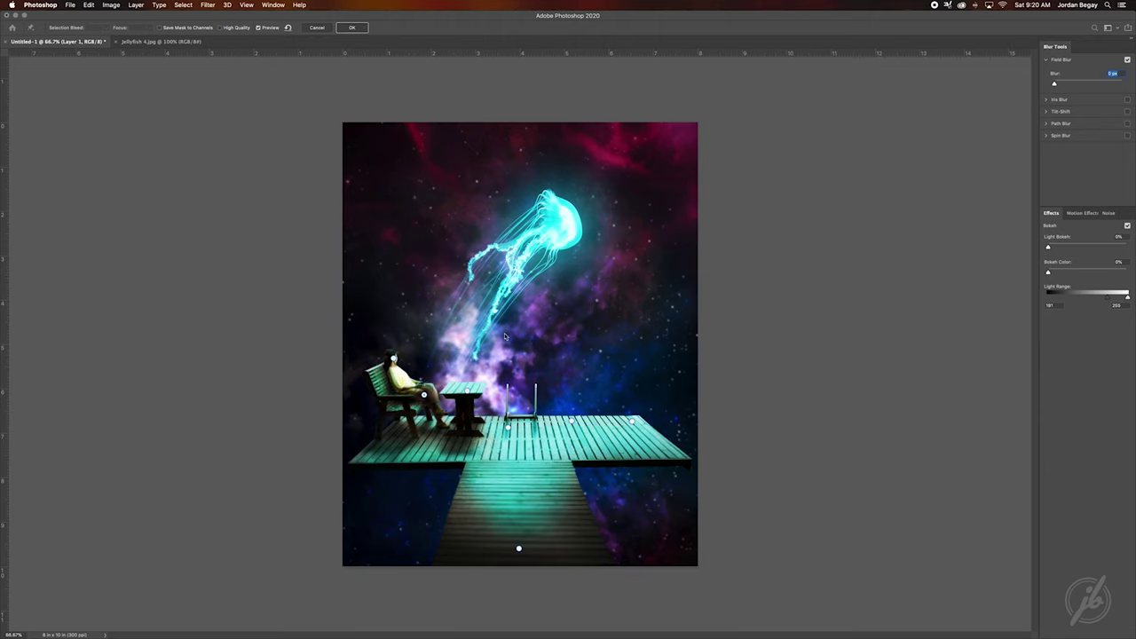
# Add lower-left and lower-right blur pins, nudge them inward, and apply the Field Blur.
pyautogui.click(708, 517)
pyautogui.click(337, 527)
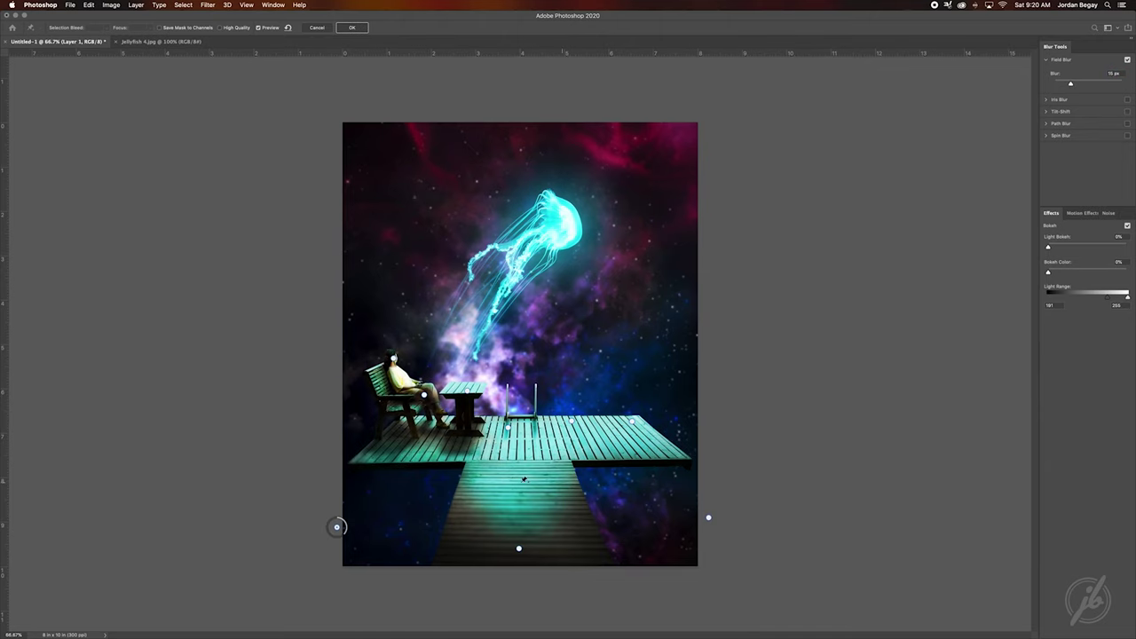
pyautogui.moveTo(336, 528); pyautogui.dragTo(406, 505)
pyautogui.moveTo(708, 518); pyautogui.dragTo(644, 507)
pyautogui.click(406, 505)
pyautogui.click(641, 506)
pyautogui.click(352, 27)
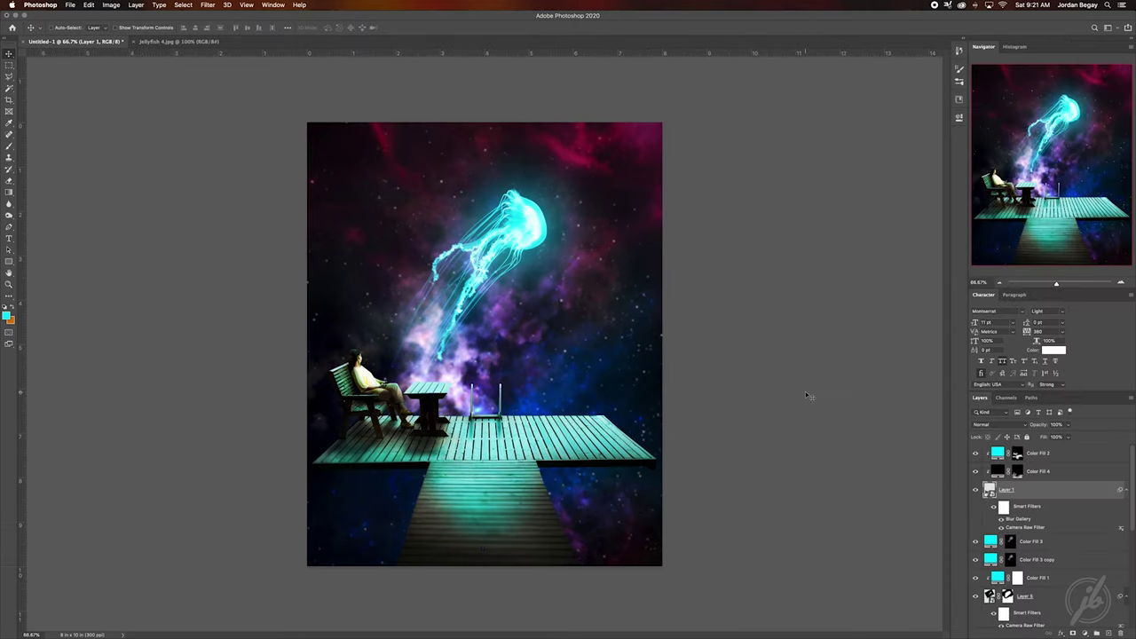
# Add a cyan solid colour fill clipped to the pier, hidden by a black mask.
pyautogui.click(1043, 453)
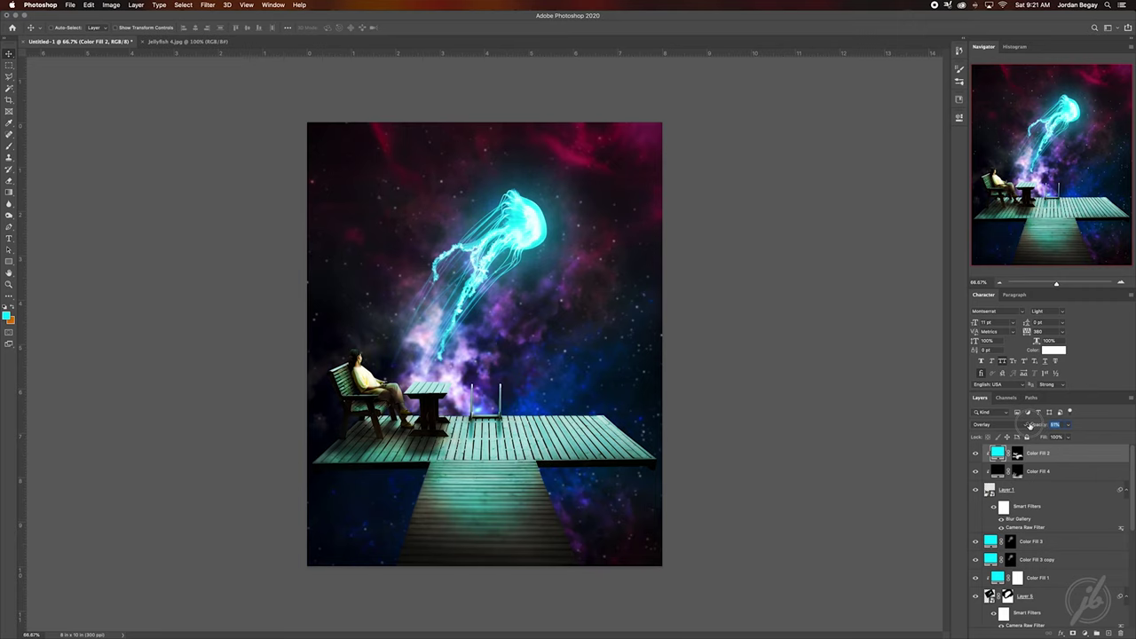
pyautogui.click(1084, 630)
pyautogui.click(1087, 468)
pyautogui.press('Return')
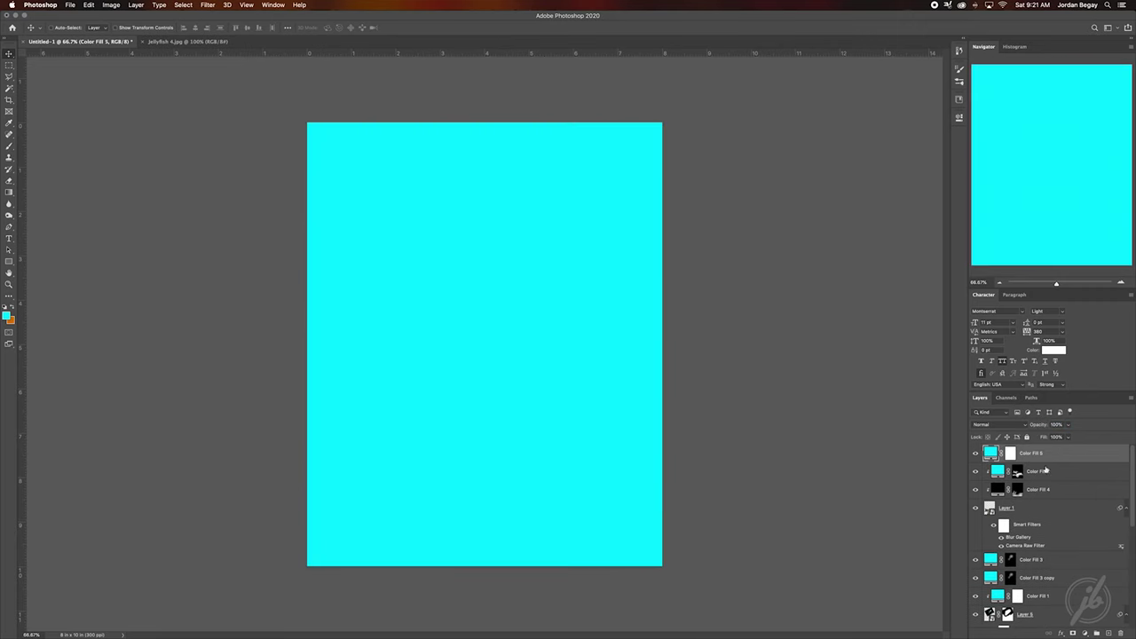
pyautogui.keyDown('alt'); pyautogui.moveTo(1018, 471); pyautogui.dragTo(1018, 454); pyautogui.keyUp('alt')
pyautogui.hotkey('ctrl', 'i')
# Paint faint cyan onto the table legs and around the bench legs.
pyautogui.press('b')
pyautogui.moveTo(487, 376); pyautogui.dragTo(472, 376)
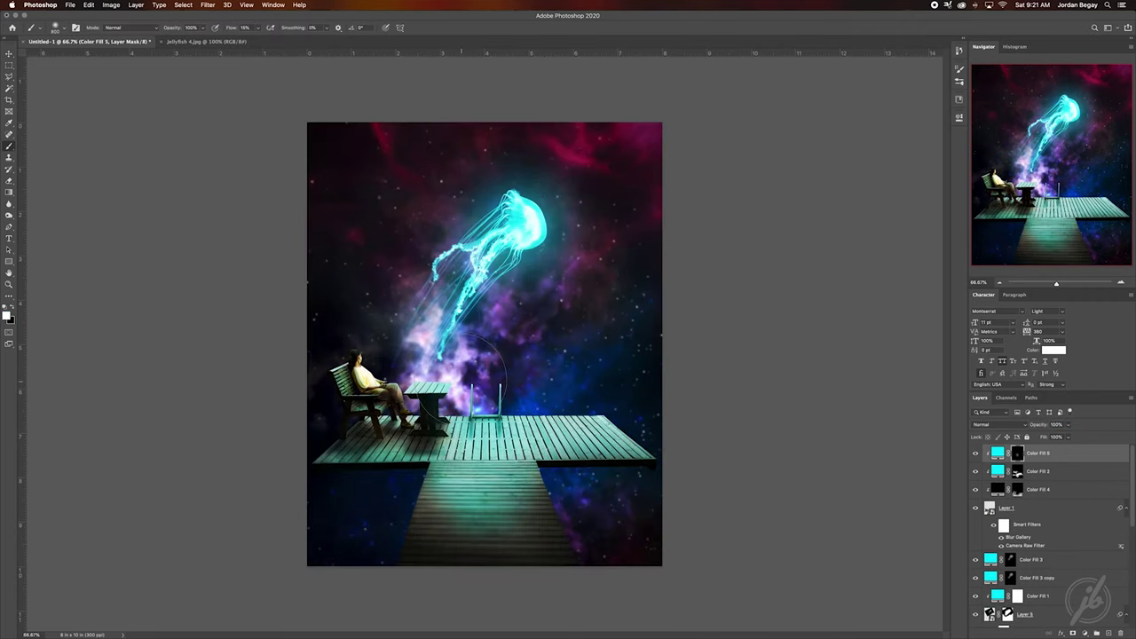
pyautogui.moveTo(381, 395); pyautogui.dragTo(425, 430)
pyautogui.press('x')
pyautogui.press('v')
pyautogui.press('x')
pyautogui.press('b')
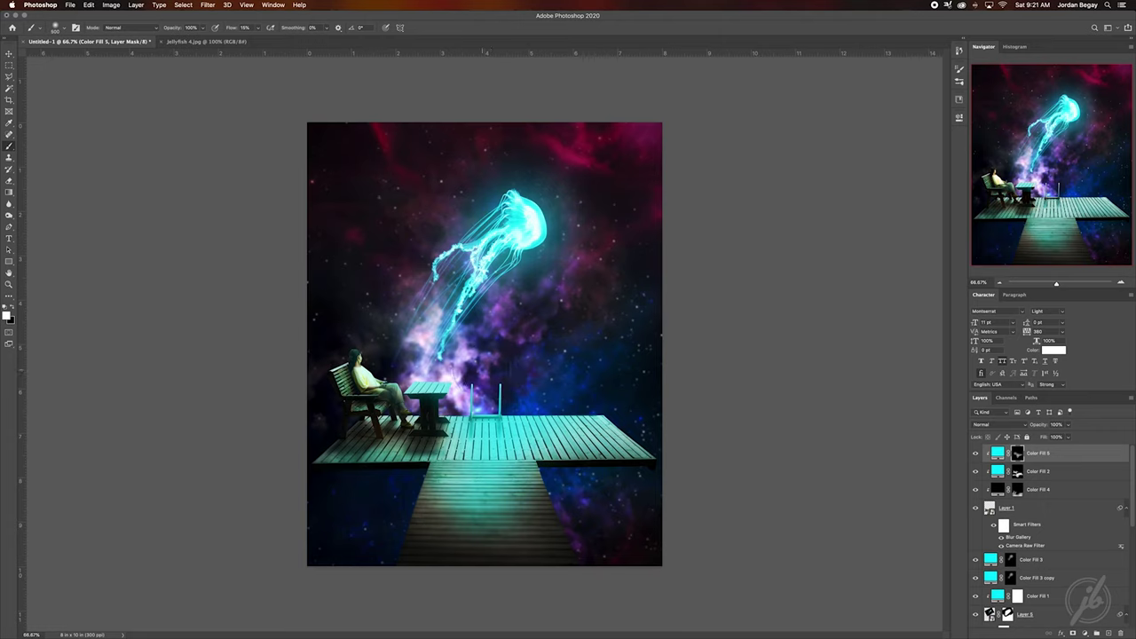
# Move Color Fill 5 beneath Color Fill 2 and set it to Overlay at 65% opacity.
pyautogui.click(994, 424)
pyautogui.click(989, 500)
pyautogui.press('v')
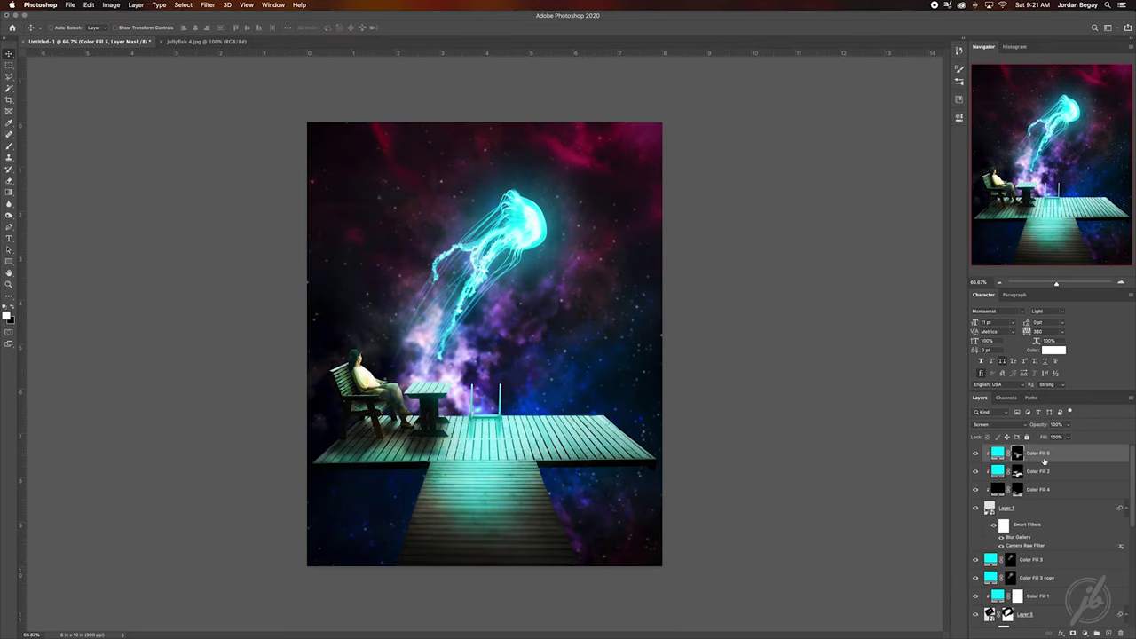
pyautogui.moveTo(1034, 453); pyautogui.dragTo(1048, 482)
pyautogui.moveTo(1039, 427); pyautogui.dragTo(1021, 427)
pyautogui.click(998, 424)
pyautogui.click(994, 456)
pyautogui.click(1055, 425)
pyautogui.write('65')
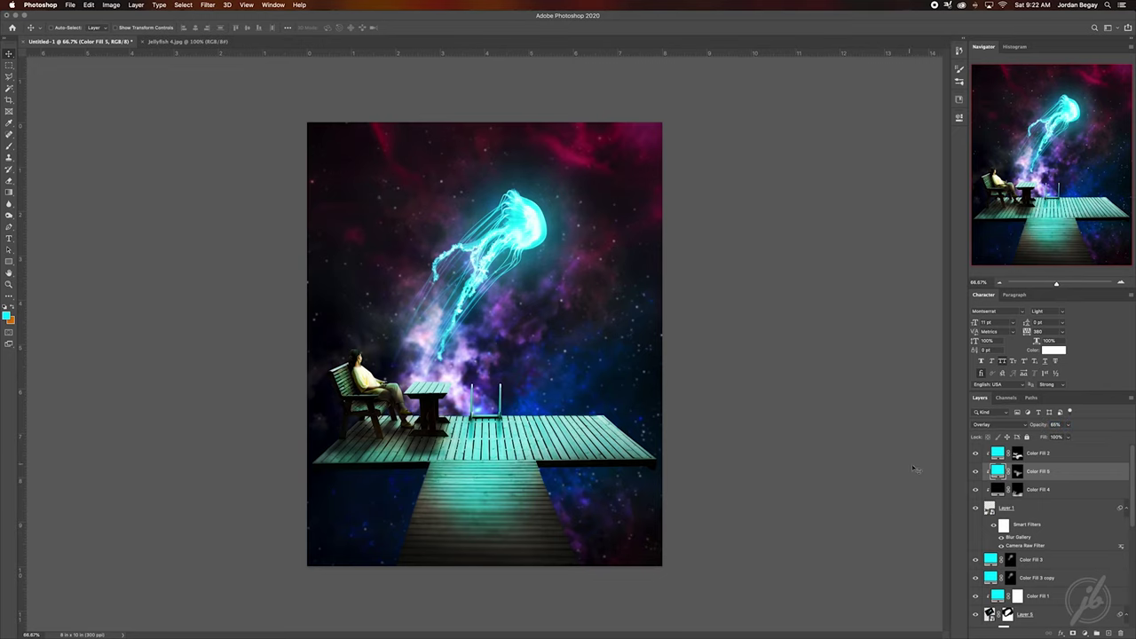
pyautogui.click(1121, 511)
# Compare skies, then set nebula Layer 8 to Screen and move it to the sky's top.
pyautogui.scroll(-3, 1065, 515)
pyautogui.scroll(-2, 1047, 506)
pyautogui.click(976, 468)
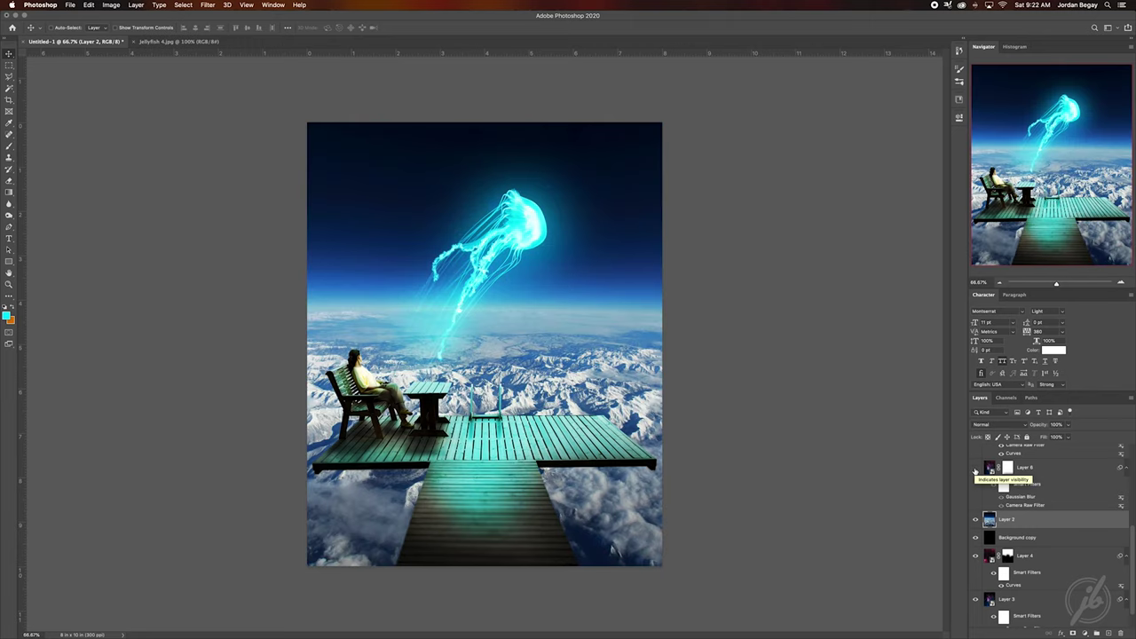
pyautogui.click(976, 467)
pyautogui.click(975, 467)
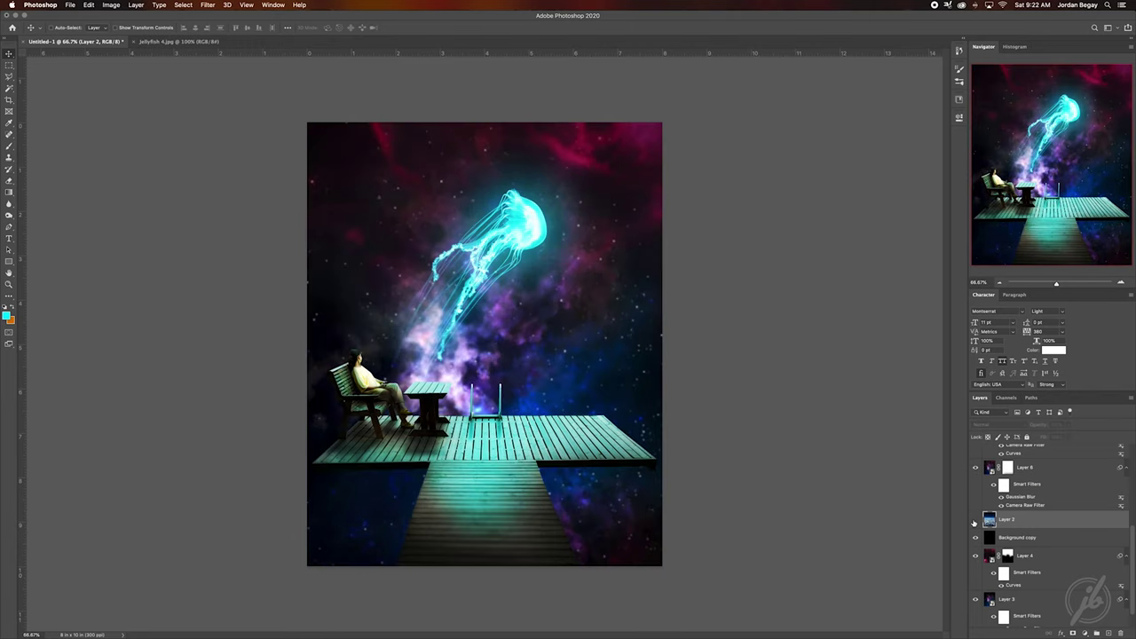
pyautogui.click(976, 467)
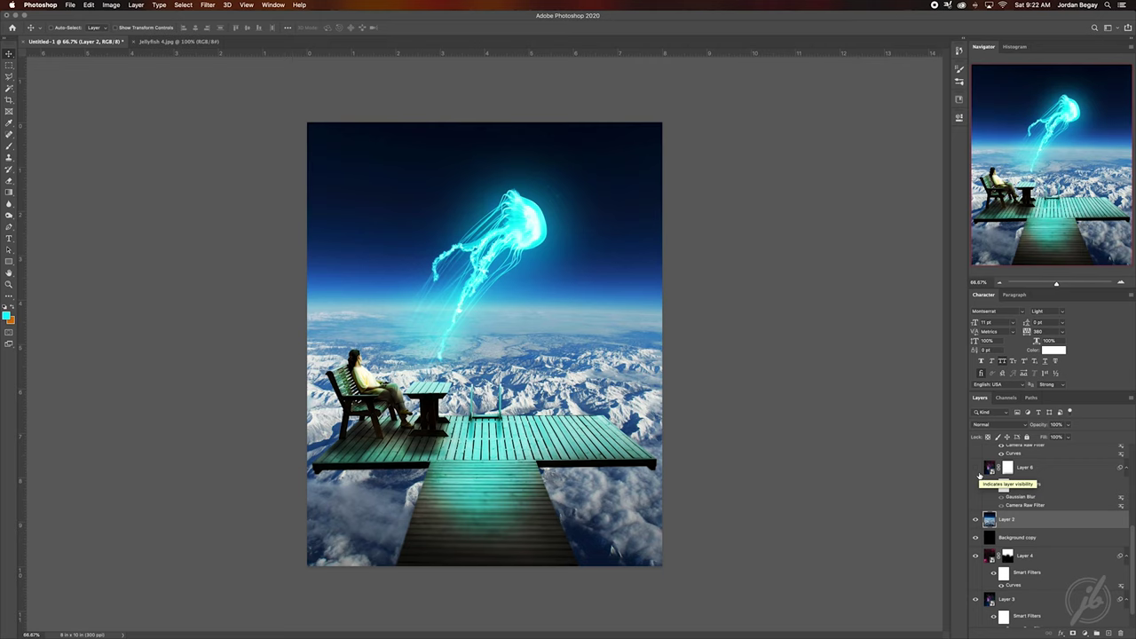
pyautogui.click(975, 468)
pyautogui.hotkey('alt', 'shift', 's')
pyautogui.moveTo(573, 136)
pyautogui.mouseDown()
pyautogui.moveTo(577, 249)
pyautogui.moveTo(589, 172)
pyautogui.mouseUp()
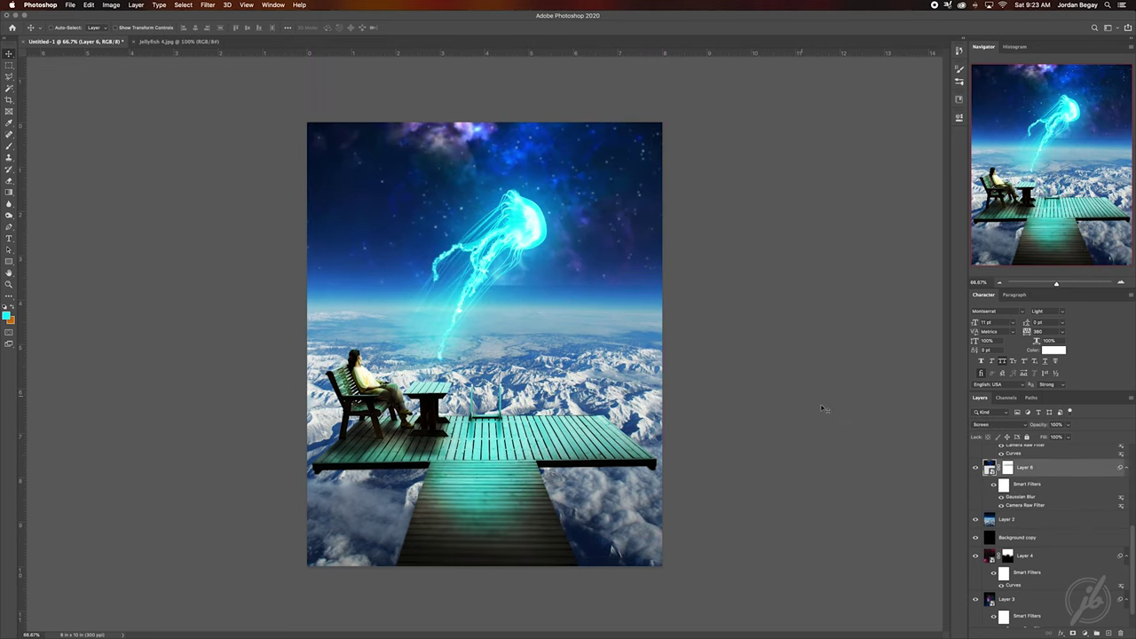
# Add a black Solid Color fill layer above Layer 2.
pyautogui.press('b')
pyautogui.press('x')
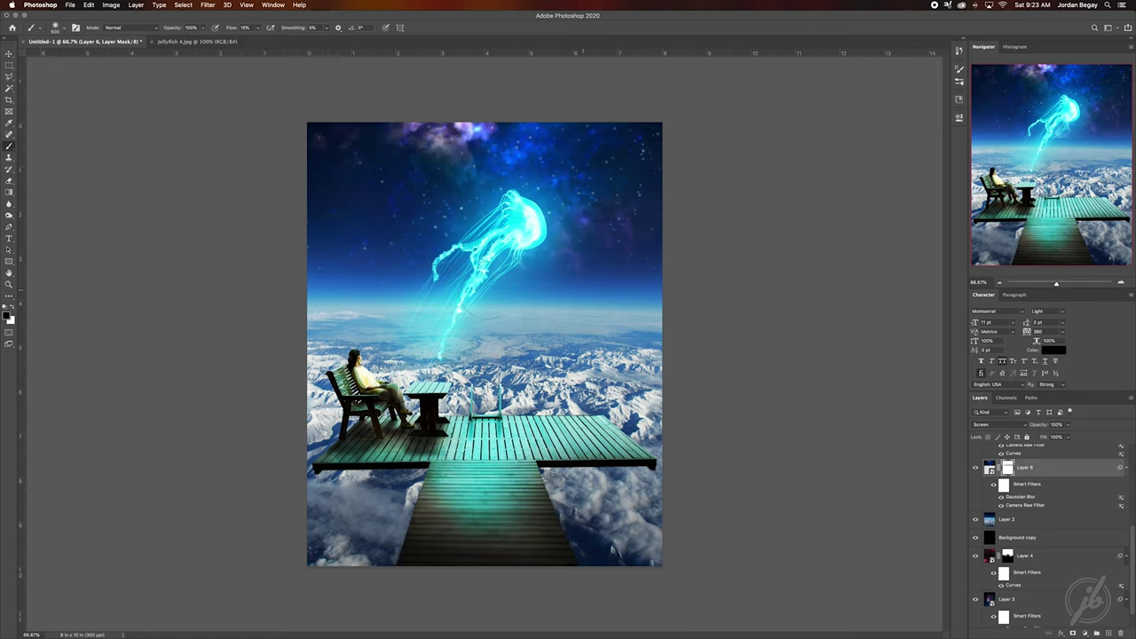
pyautogui.press('v')
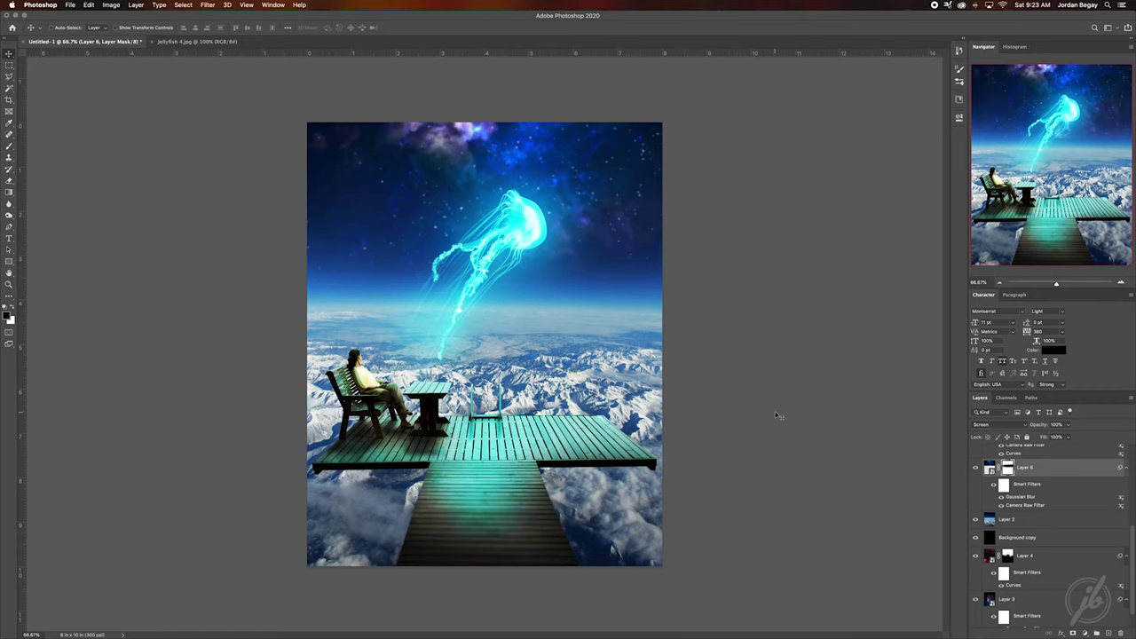
pyautogui.click(1008, 520)
pyautogui.click(1084, 633)
pyautogui.click(1100, 373)
pyautogui.click(621, 466)
pyautogui.click(817, 340)
# Invert Color Fill 6's mask and paint white to darken the bottom corners.
pyautogui.click(1010, 520)
pyautogui.press('super+i')
pyautogui.press('b')
pyautogui.press('x')
pyautogui.moveTo(639, 532)
pyautogui.mouseDown()
pyautogui.moveTo(248, 563)
pyautogui.moveTo(701, 573)
pyautogui.mouseUp()
pyautogui.press(']')
pyautogui.press('v')
# Convert Layer 2 to a smart object and apply a 4.8 px Gaussian Blur to the clouds.
pyautogui.rightClick(1021, 537)
pyautogui.click(977, 372)
pyautogui.click(208, 4)
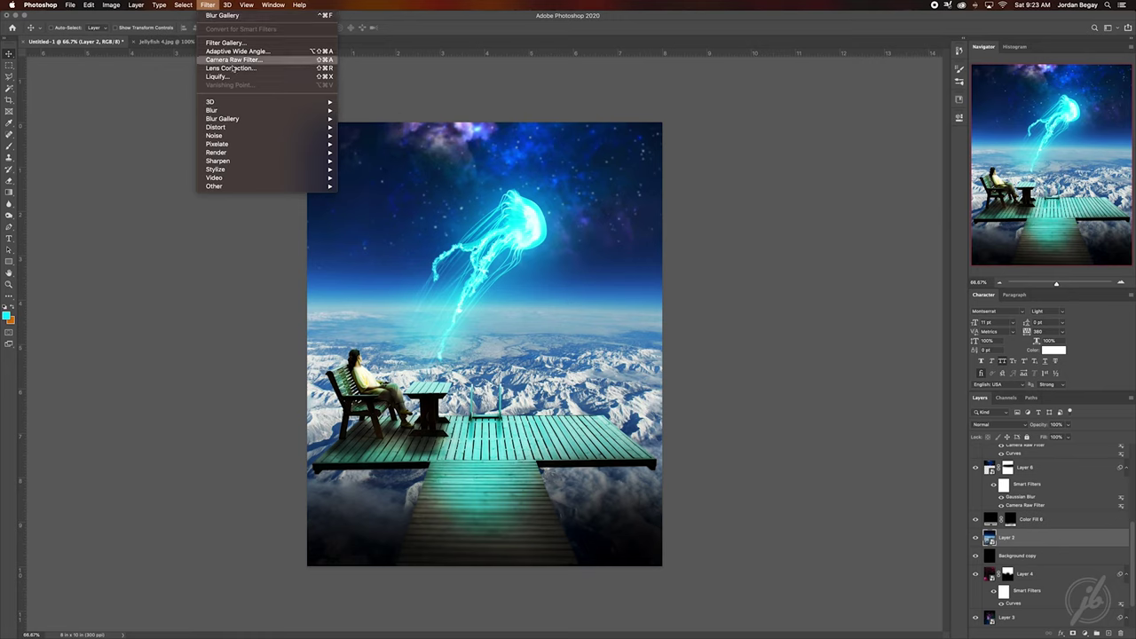
pyautogui.click(363, 145)
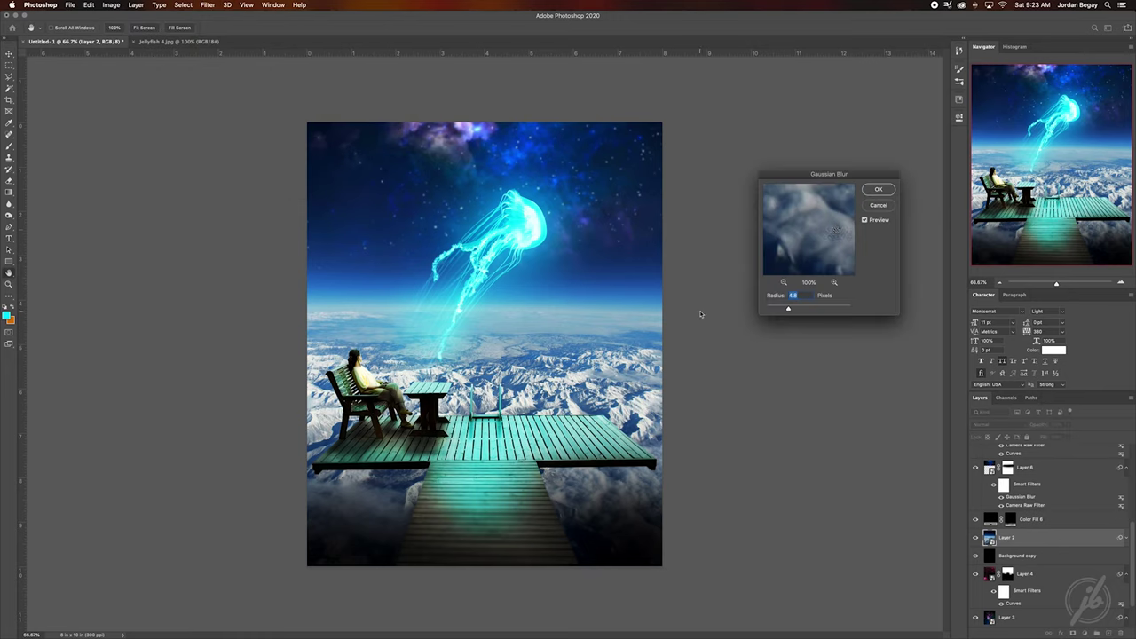
pyautogui.click(878, 189)
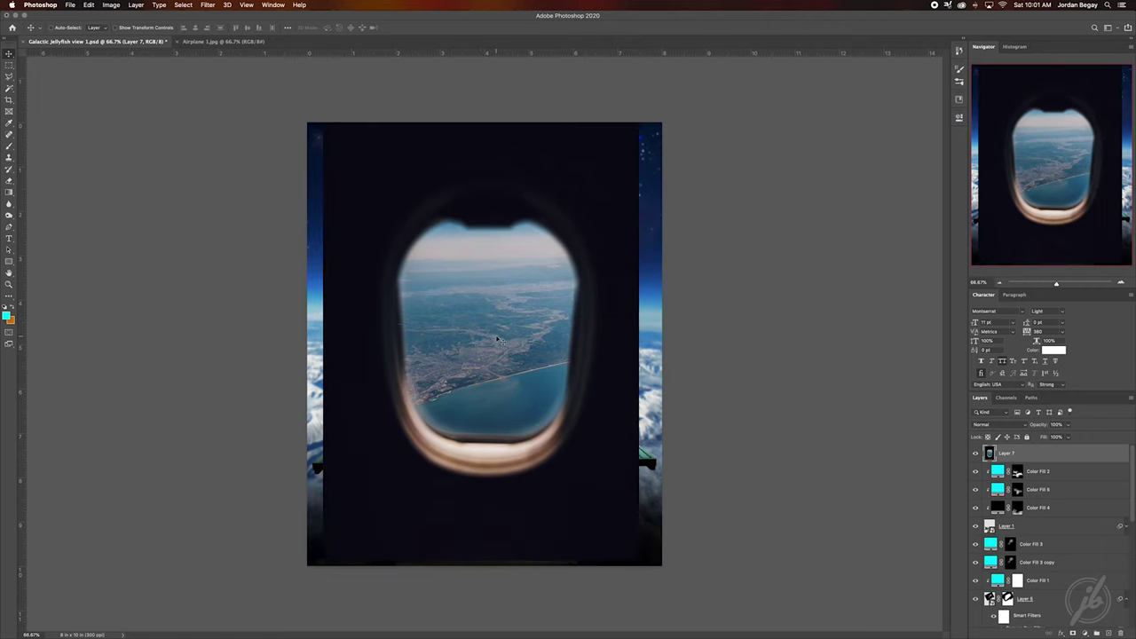
# Enlarge the airplane-window Layer 7 and give it a layer mask.
pyautogui.moveTo(657, 324); pyautogui.dragTo(684, 325)
pyautogui.press('Return')
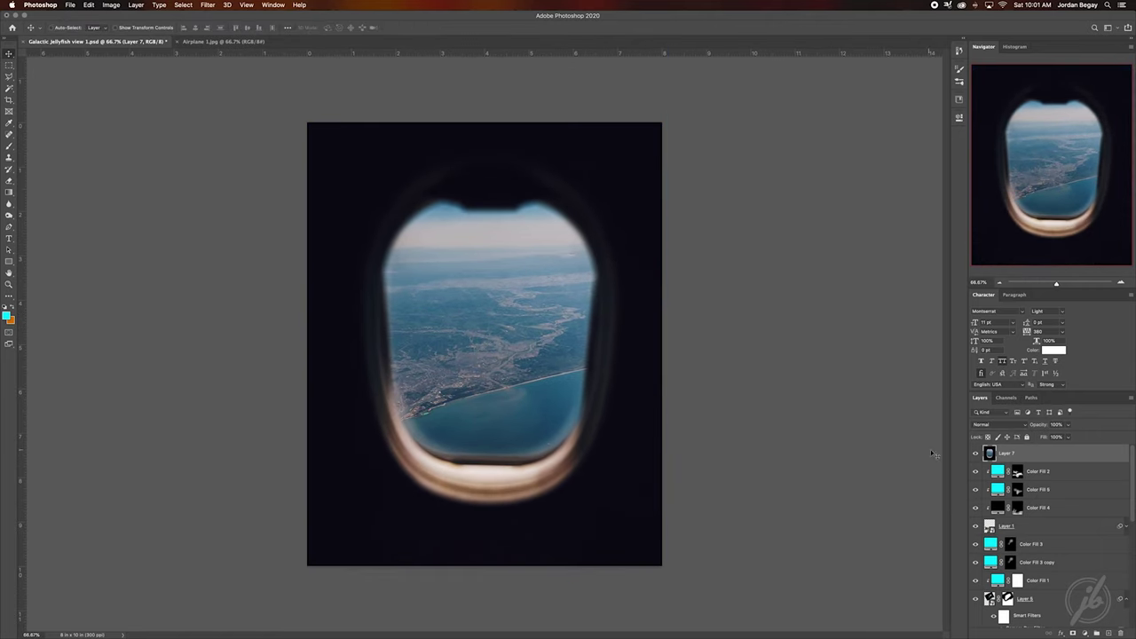
pyautogui.click(1072, 632)
pyautogui.press('b')
pyautogui.press('d')
# Paint black on the mask to reveal the jellyfish, sky, clouds and deck through the window.
pyautogui.moveTo(488, 266); pyautogui.dragTo(506, 390)
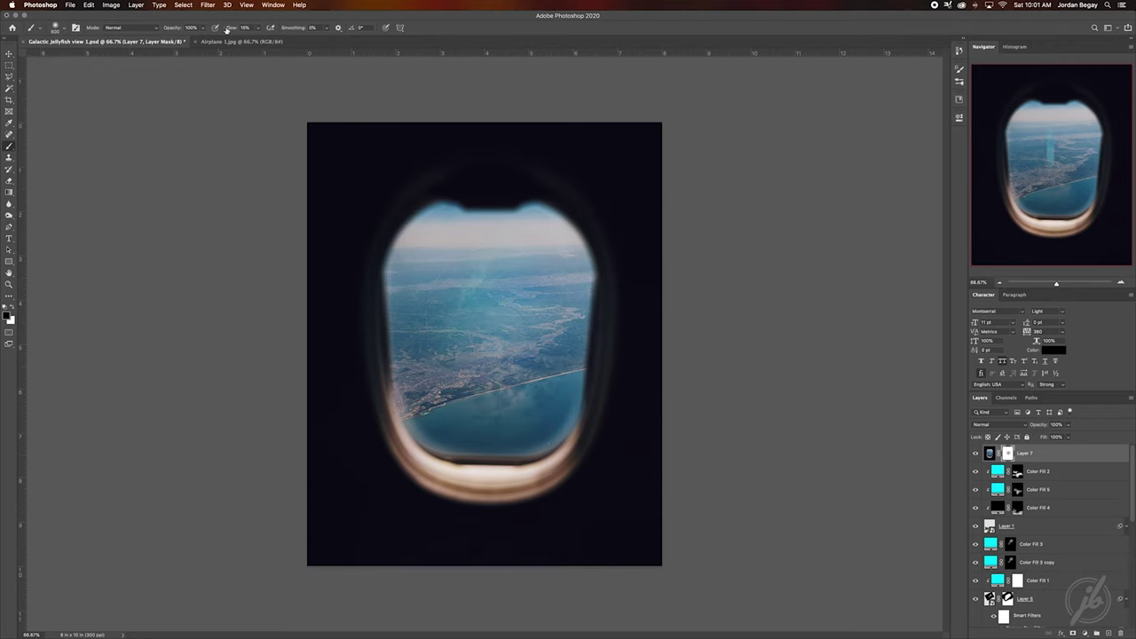
pyautogui.moveTo(227, 29); pyautogui.dragTo(266, 28)
pyautogui.moveTo(444, 266); pyautogui.dragTo(515, 355)
pyautogui.moveTo(426, 391); pyautogui.dragTo(477, 323)
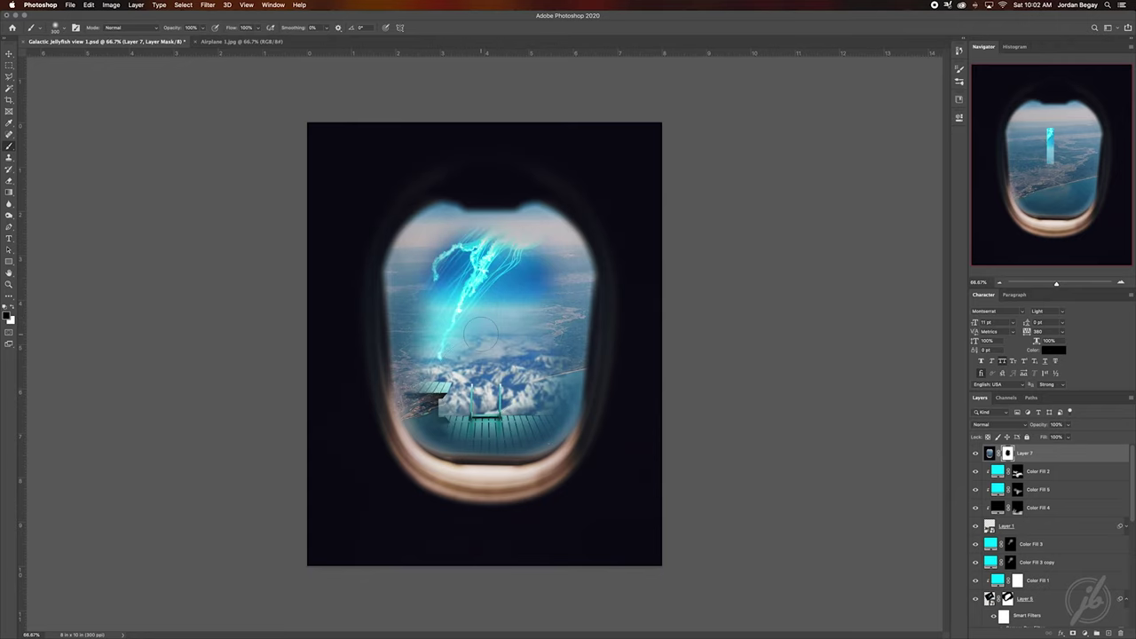
pyautogui.moveTo(444, 439)
pyautogui.mouseDown()
pyautogui.moveTo(479, 448)
pyautogui.moveTo(542, 426)
pyautogui.moveTo(484, 404)
pyautogui.moveTo(444, 426)
pyautogui.mouseUp()
pyautogui.moveTo(421, 330)
pyautogui.mouseDown()
pyautogui.moveTo(430, 395)
pyautogui.moveTo(461, 253)
pyautogui.moveTo(409, 266)
pyautogui.moveTo(558, 325)
pyautogui.moveTo(532, 222)
pyautogui.moveTo(546, 209)
pyautogui.moveTo(590, 266)
pyautogui.moveTo(583, 374)
pyautogui.moveTo(555, 424)
pyautogui.moveTo(581, 395)
pyautogui.moveTo(589, 274)
pyautogui.moveTo(532, 217)
pyautogui.moveTo(444, 204)
pyautogui.moveTo(382, 245)
pyautogui.moveTo(395, 391)
pyautogui.moveTo(436, 448)
pyautogui.moveTo(515, 454)
pyautogui.moveTo(555, 435)
pyautogui.moveTo(412, 424)
pyautogui.moveTo(388, 310)
pyautogui.moveTo(435, 213)
pyautogui.moveTo(384, 288)
pyautogui.moveTo(409, 426)
pyautogui.moveTo(453, 455)
pyautogui.moveTo(577, 391)
pyautogui.moveTo(588, 266)
pyautogui.mouseUp()
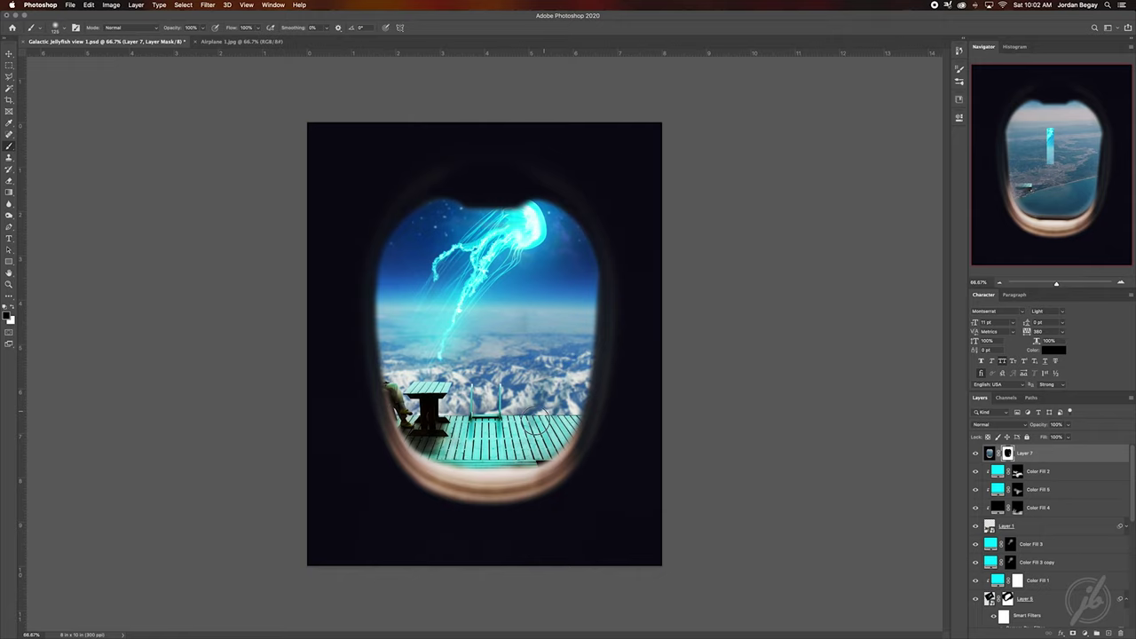
pyautogui.moveTo(429, 266); pyautogui.dragTo(449, 366)
# Scale the window layer to 139.58% so its opening fills the canvas.
pyautogui.click(990, 453)
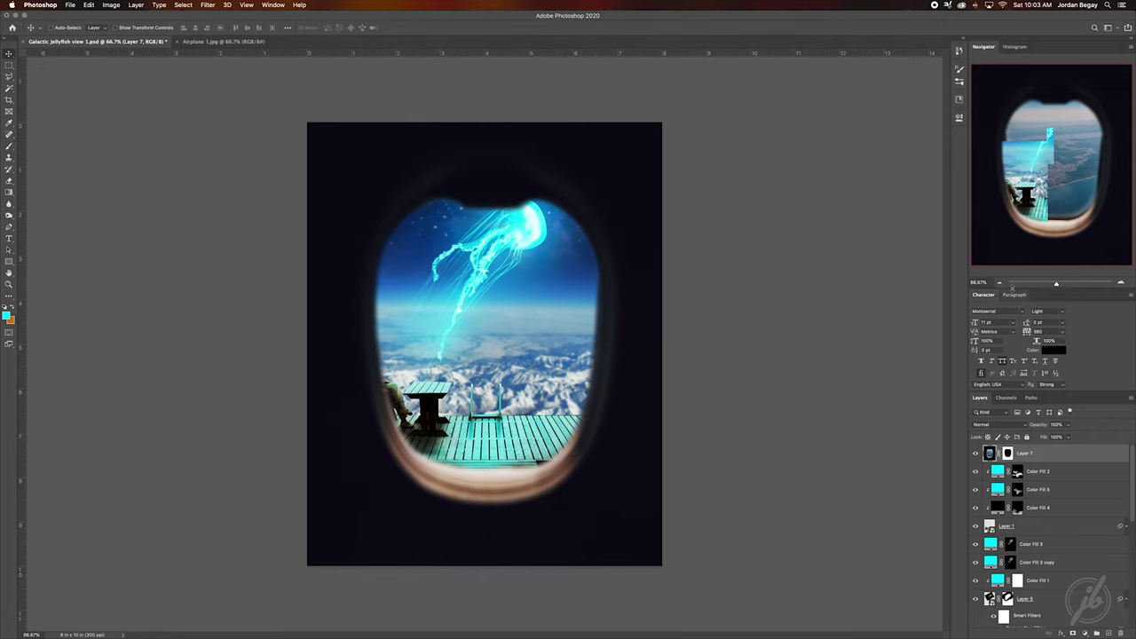
pyautogui.hotkey('ctrl', 't')
pyautogui.moveTo(483, 243); pyautogui.dragTo(501, 205)
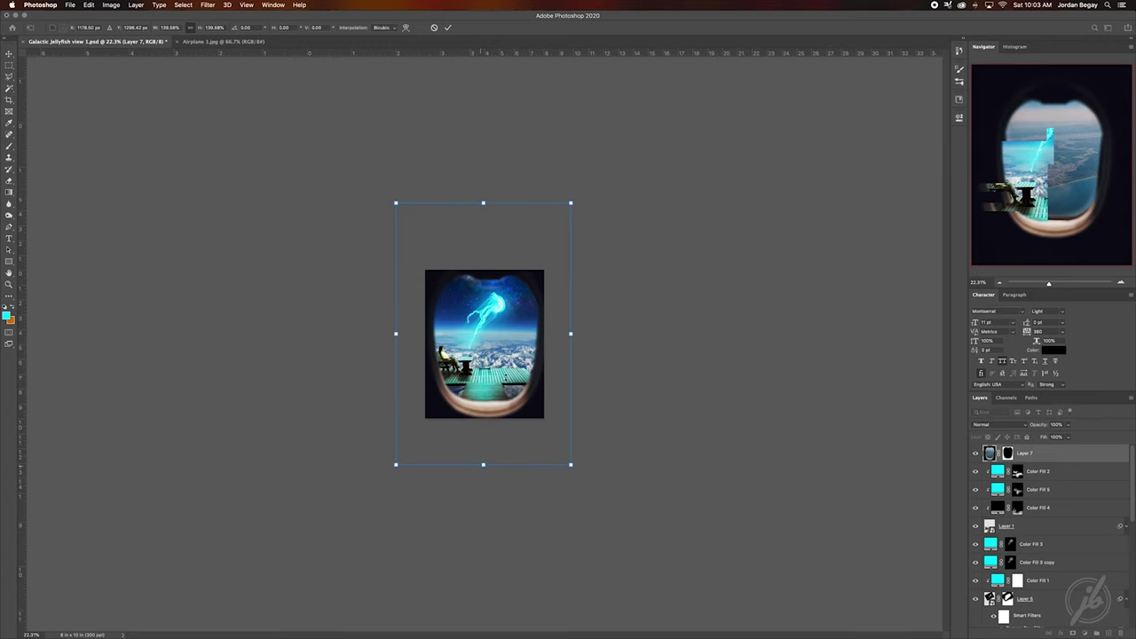
pyautogui.press('Return')
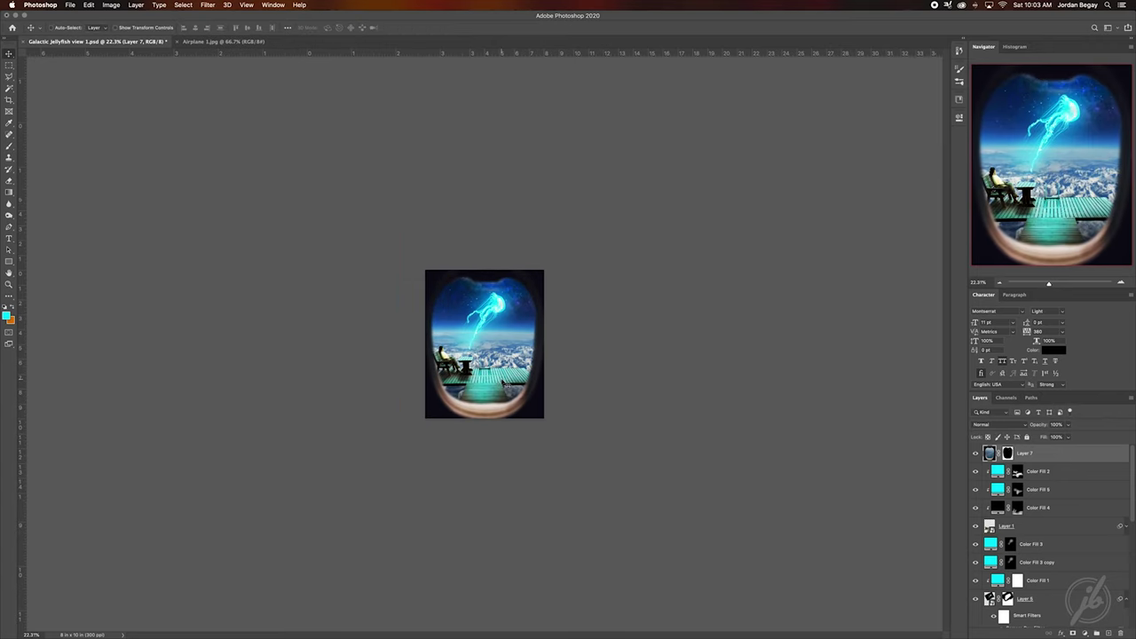
pyautogui.click(1121, 284)
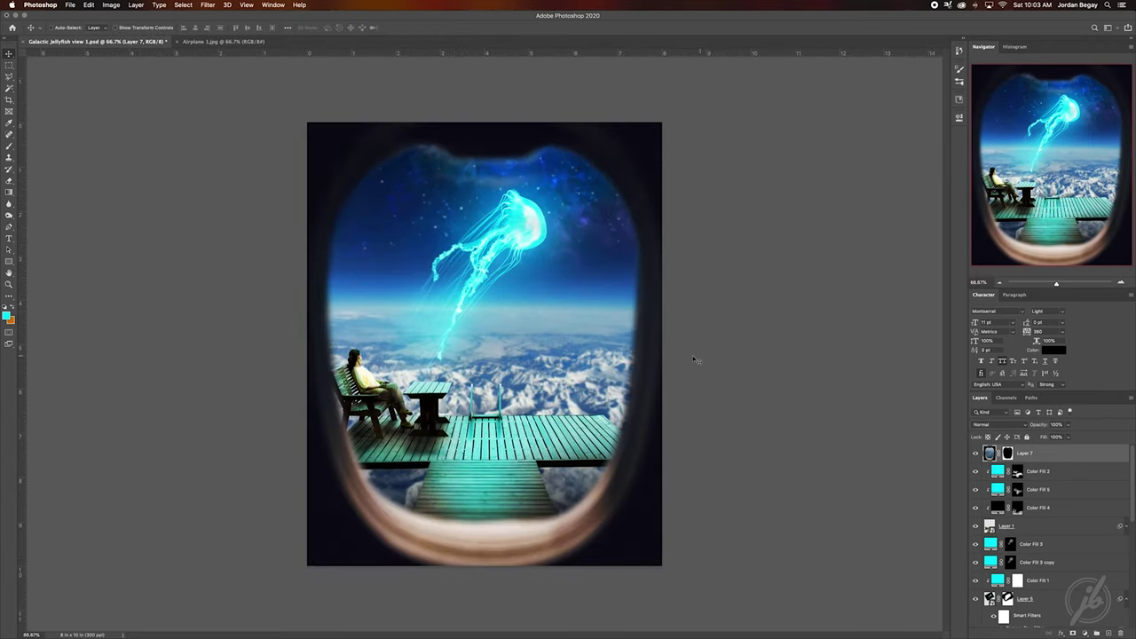
pyautogui.click(1042, 531)
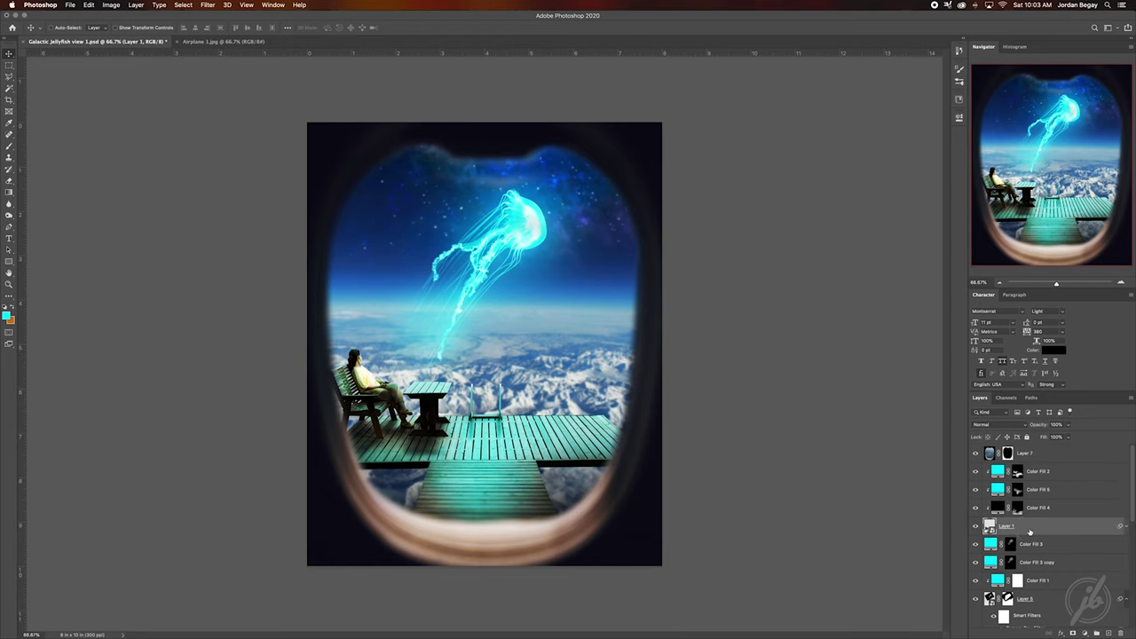
pyautogui.click(1036, 507)
# Add a white Solid Color fill, Color Fill 7, with an inverted hiding mask.
pyautogui.click(1085, 632)
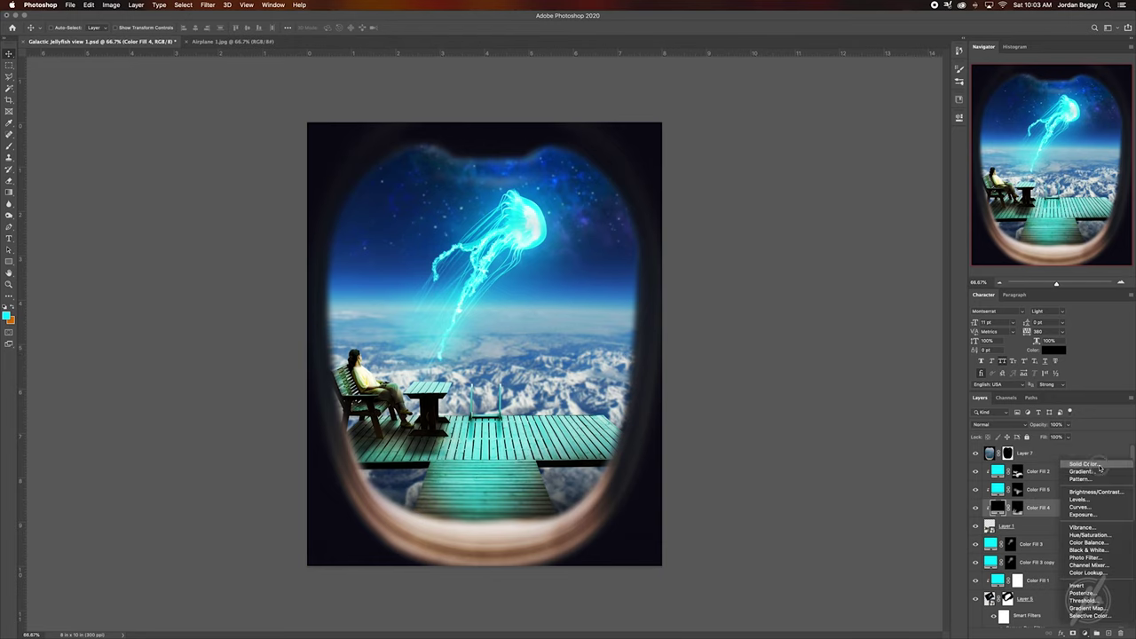
pyautogui.click(1087, 467)
pyautogui.click(618, 347)
pyautogui.click(817, 342)
pyautogui.click(1017, 506)
pyautogui.hotkey('ctrl', 'i')
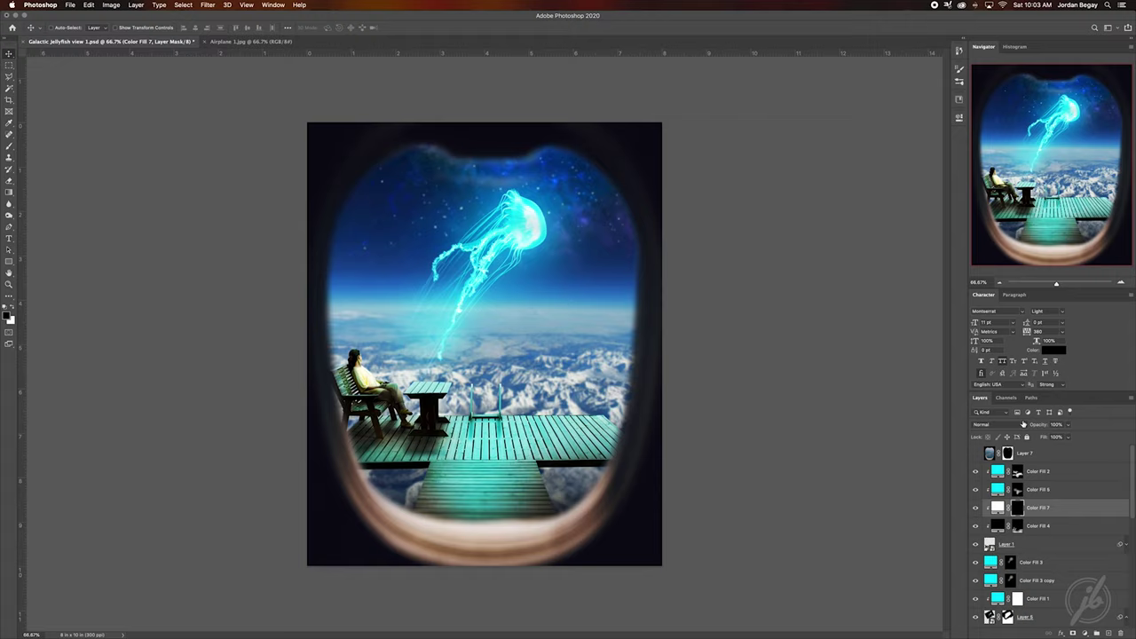
pyautogui.scroll(5, 387, 385)
# Paint white light along the table top, deck edges, ladder rail and the woman's head.
pyautogui.press('b')
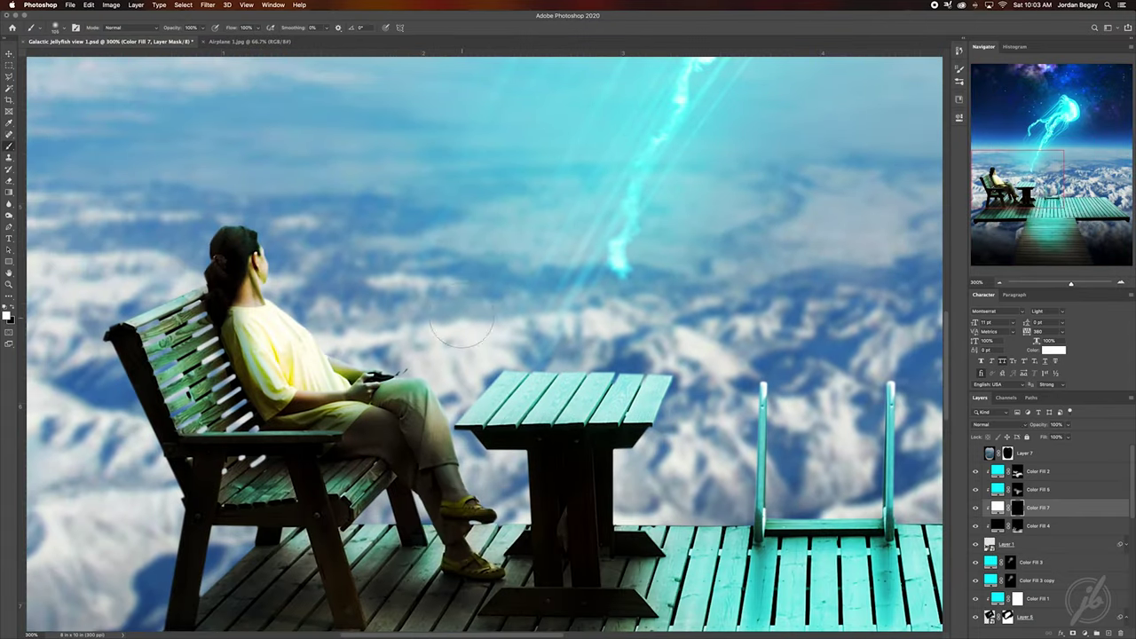
pyautogui.moveTo(501, 363); pyautogui.dragTo(650, 372)
pyautogui.moveTo(755, 524); pyautogui.dragTo(641, 522)
pyautogui.moveTo(761, 522)
pyautogui.mouseDown()
pyautogui.moveTo(879, 522)
pyautogui.moveTo(815, 473)
pyautogui.moveTo(417, 472)
pyautogui.mouseUp()
pyautogui.moveTo(659, 470)
pyautogui.mouseDown()
pyautogui.moveTo(443, 470)
pyautogui.moveTo(865, 474)
pyautogui.mouseUp()
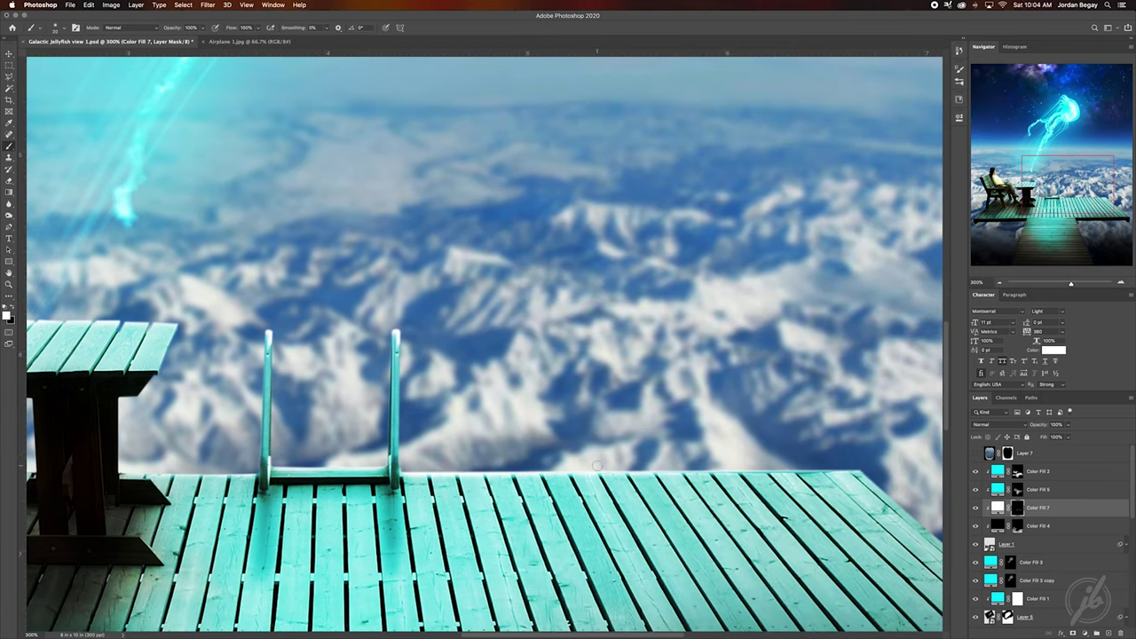
pyautogui.moveTo(162, 315); pyautogui.dragTo(501, 318)
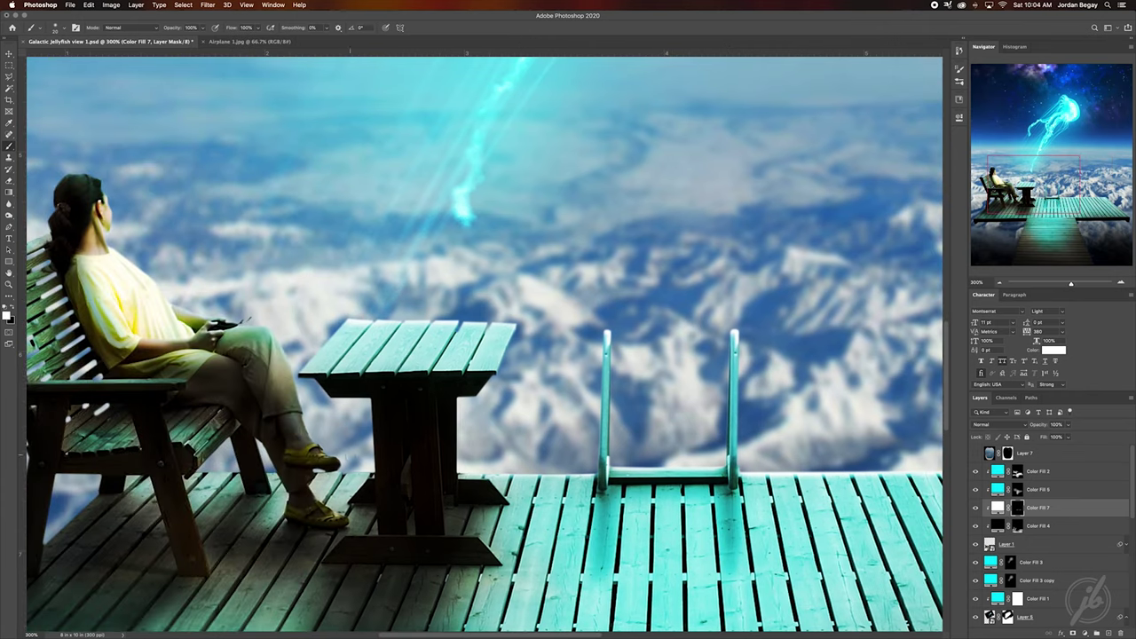
pyautogui.moveTo(346, 470); pyautogui.dragTo(373, 472)
pyautogui.moveTo(112, 221); pyautogui.dragTo(68, 166)
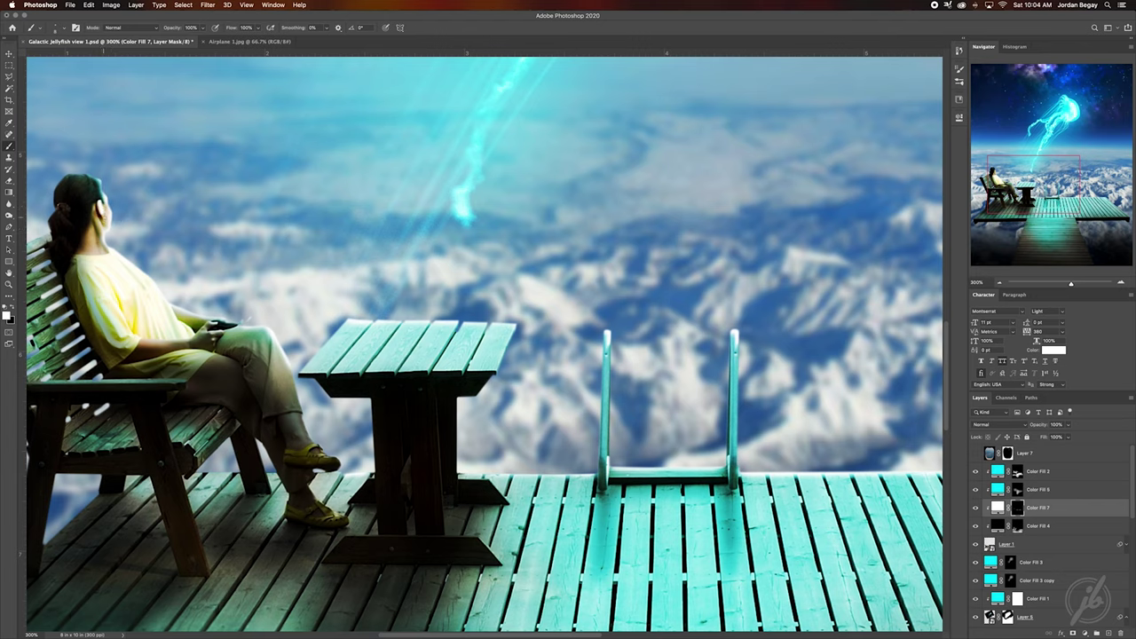
# Brighten the bench backrest, armrest and deck top edge, shading near the armrest on Color Fill 4.
pyautogui.hscroll(-5, 484, 344)
pyautogui.moveTo(105, 268); pyautogui.dragTo(144, 245)
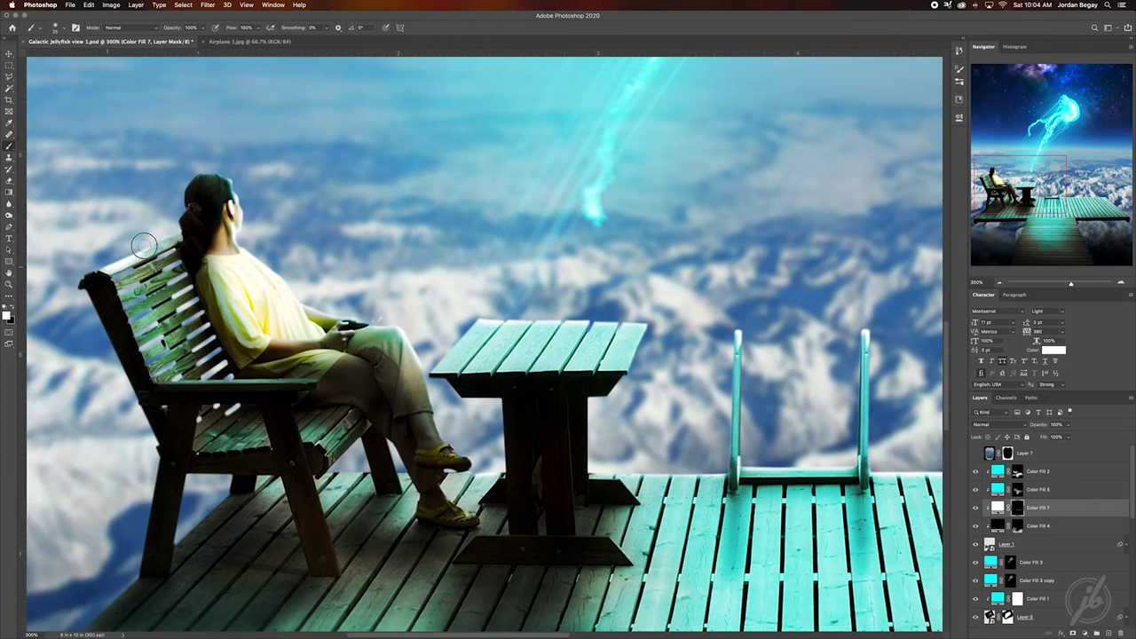
pyautogui.moveTo(183, 382); pyautogui.dragTo(316, 381)
pyautogui.click(1018, 527)
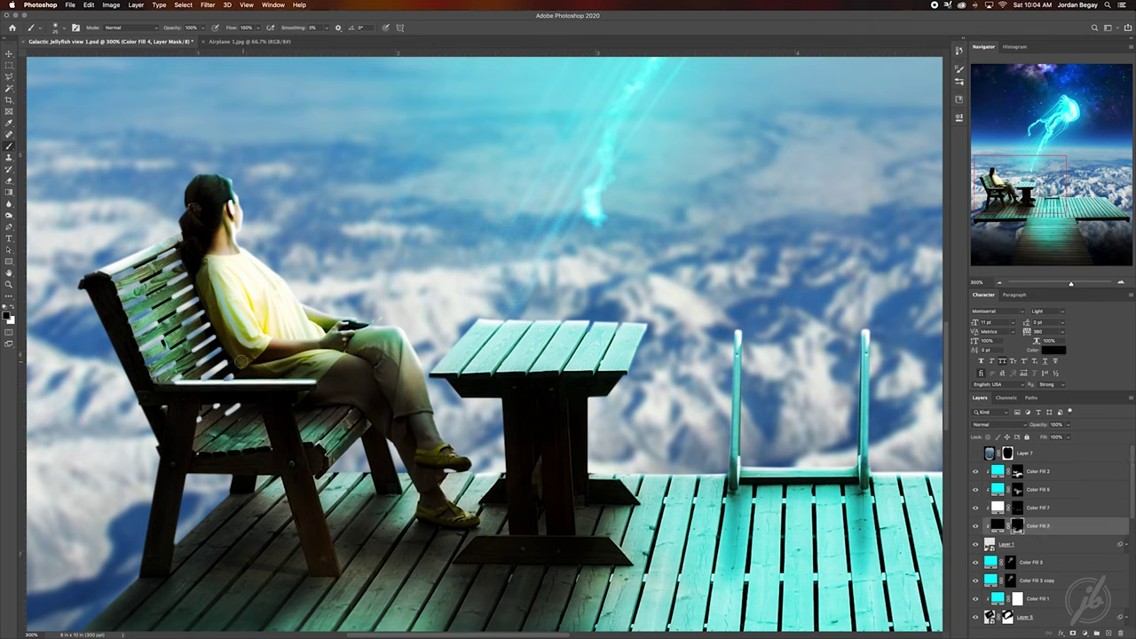
pyautogui.moveTo(298, 384); pyautogui.dragTo(285, 379)
pyautogui.press('x')
pyautogui.click(1017, 507)
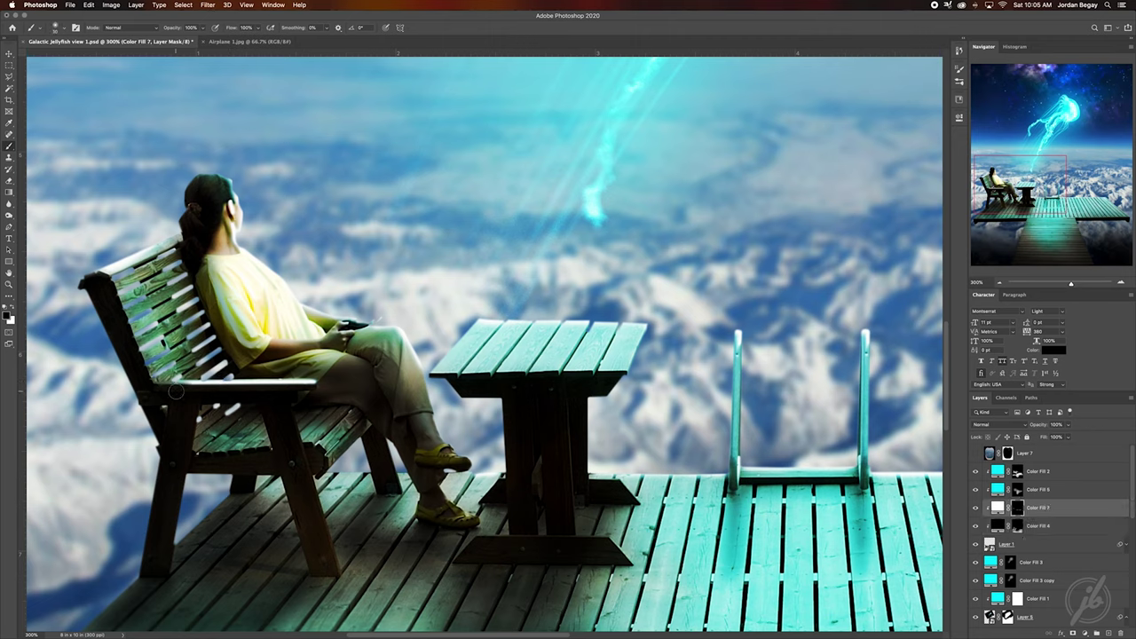
pyautogui.moveTo(352, 477); pyautogui.dragTo(355, 471)
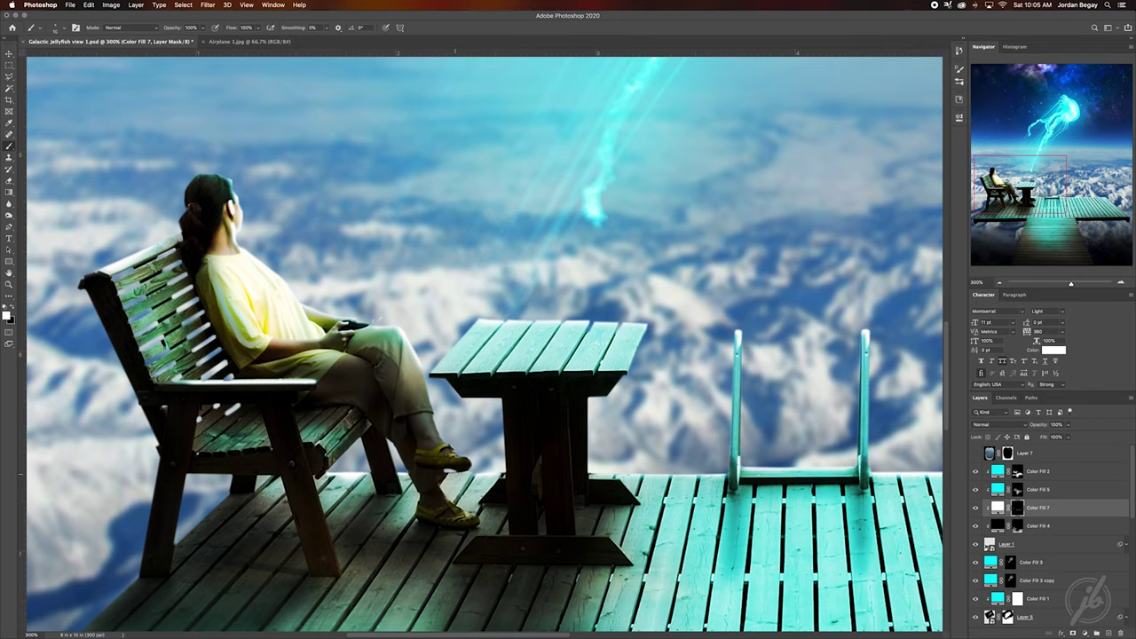
pyautogui.moveTo(591, 474); pyautogui.dragTo(707, 476)
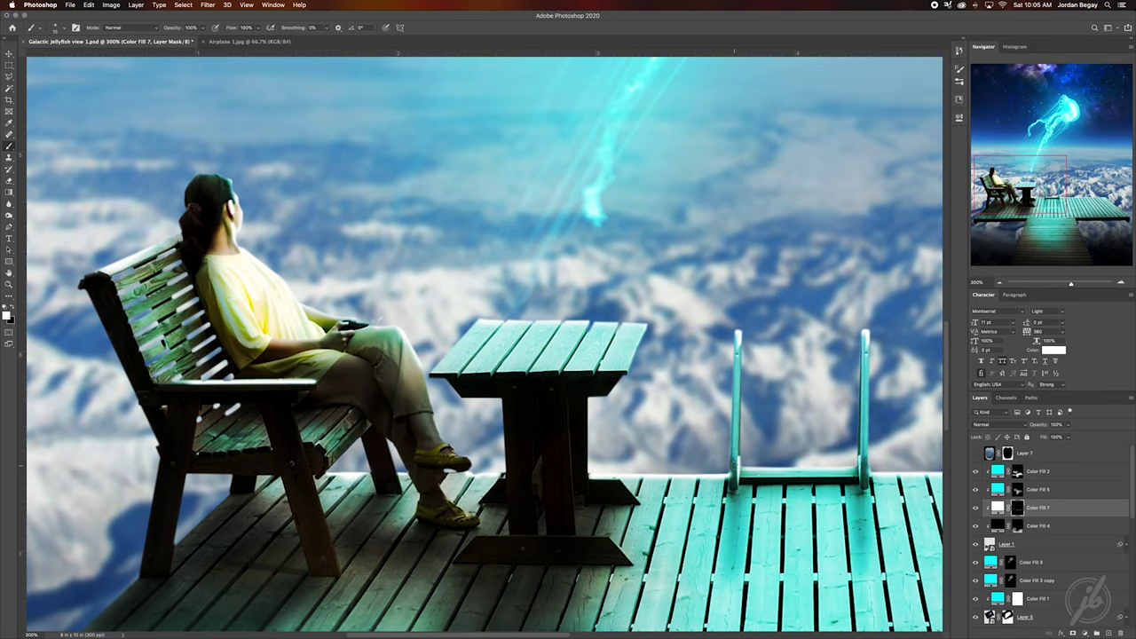
# Blend Color Fill 7 in Overlay, fit the image, and show the airplane-window Layer 7.
pyautogui.press('super+minus')
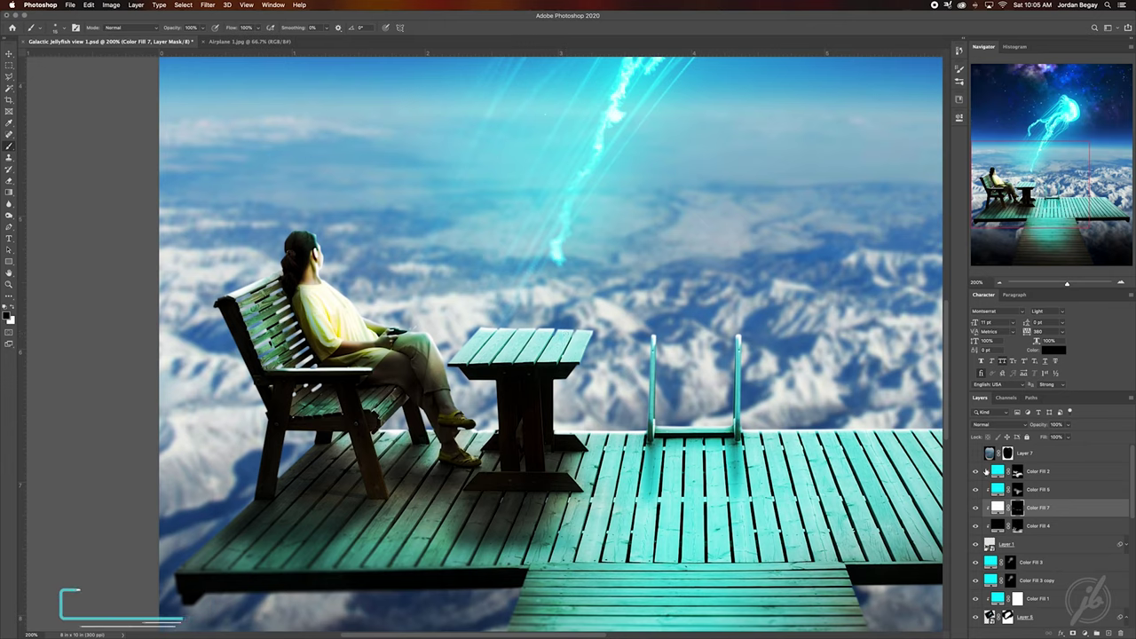
pyautogui.hotkey('shift', 'alt', 'o')
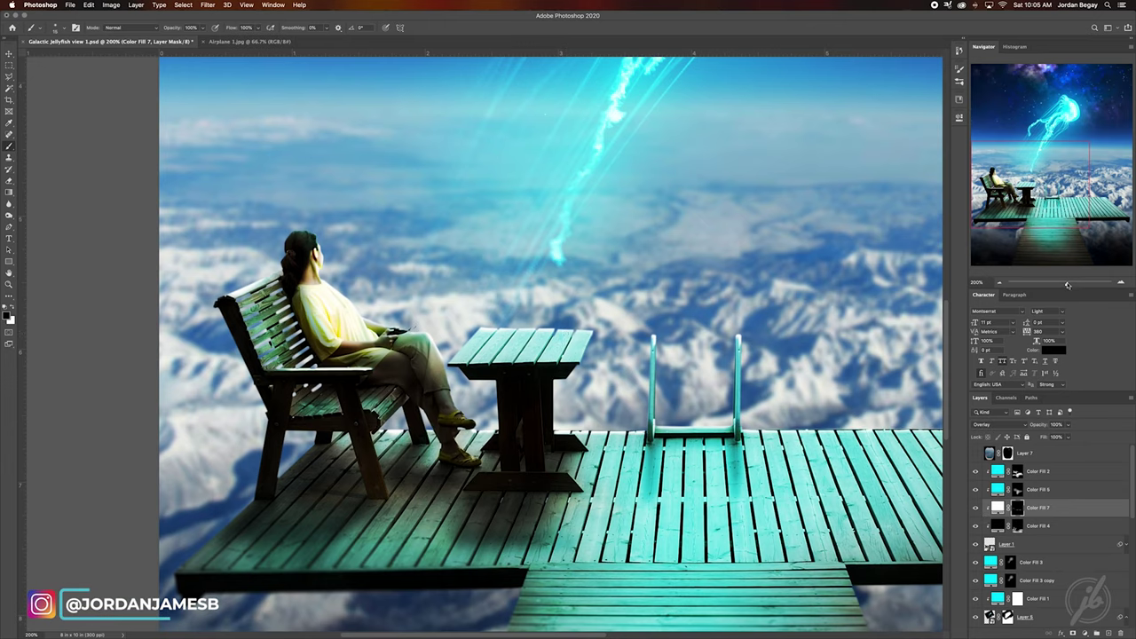
pyautogui.press('super+minus')
pyautogui.press('super+minus')
pyautogui.click(976, 452)
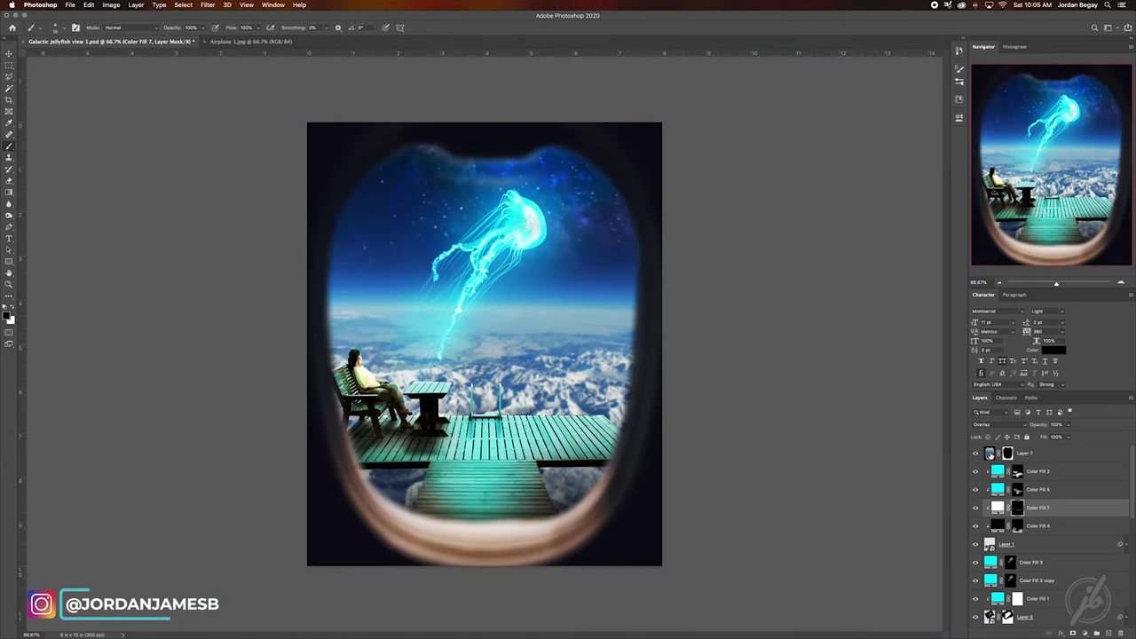
# Convert the window-frame Layer 7 to a smart object and adjust its tones with Curves.
pyautogui.click(989, 453)
pyautogui.rightClick(1021, 452)
pyautogui.click(1030, 337)
pyautogui.press('super+m')
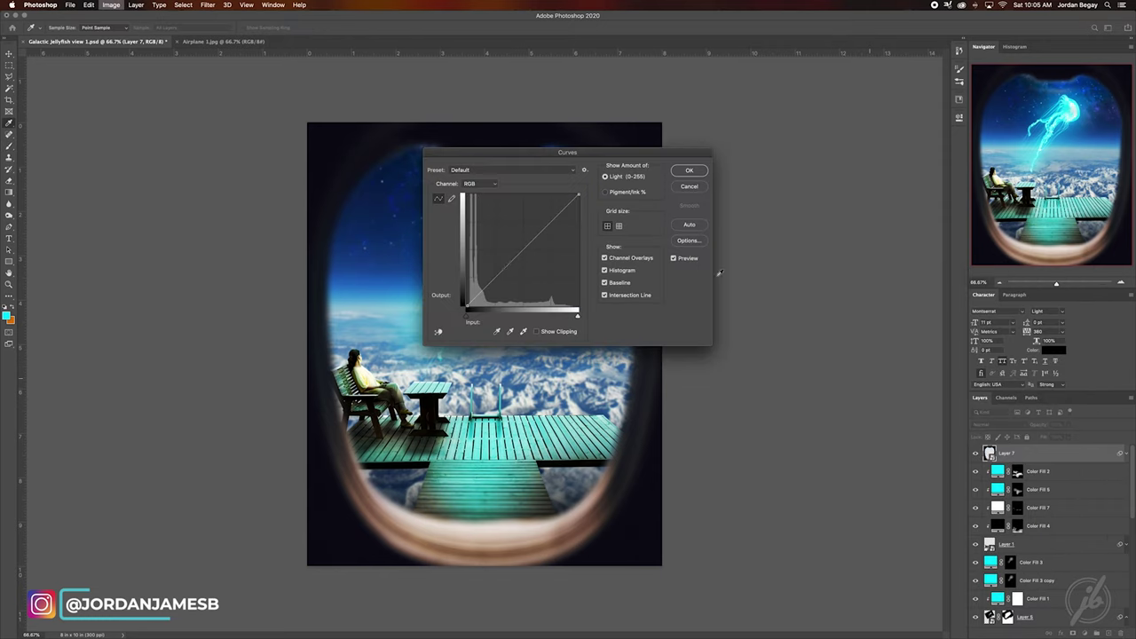
pyautogui.moveTo(497, 272); pyautogui.dragTo(506, 284)
pyautogui.click(689, 171)
# Add a cyan Solid Color fill with inverted mask and paint glow on the frame's bottom and right edges.
pyautogui.click(1085, 632)
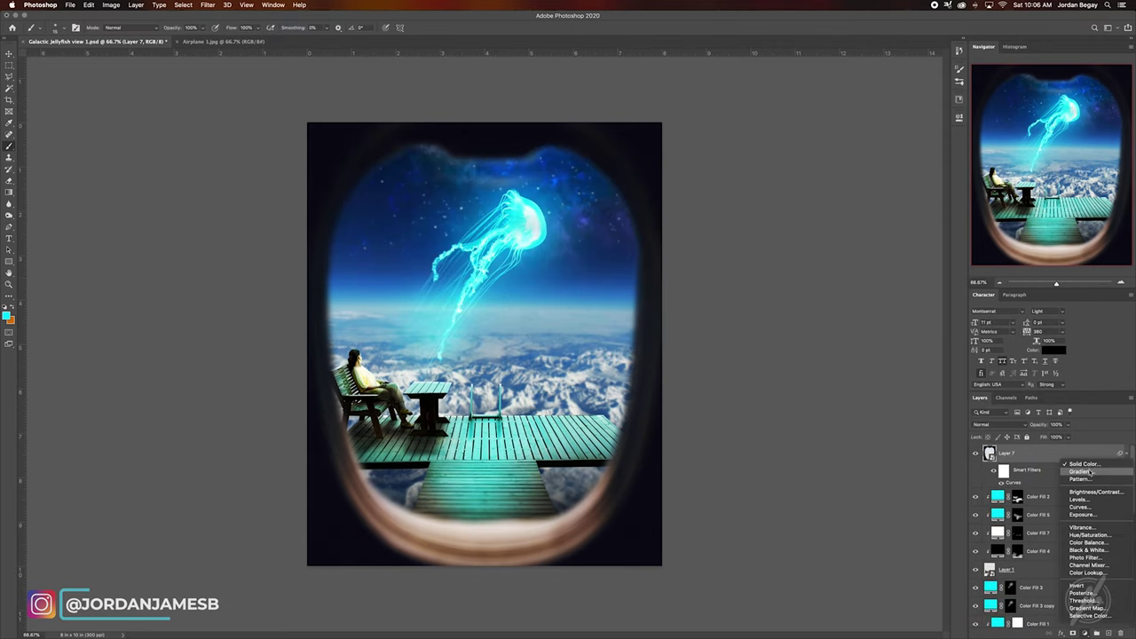
pyautogui.click(1084, 463)
pyautogui.click(817, 337)
pyautogui.press('super+i')
pyautogui.press('x')
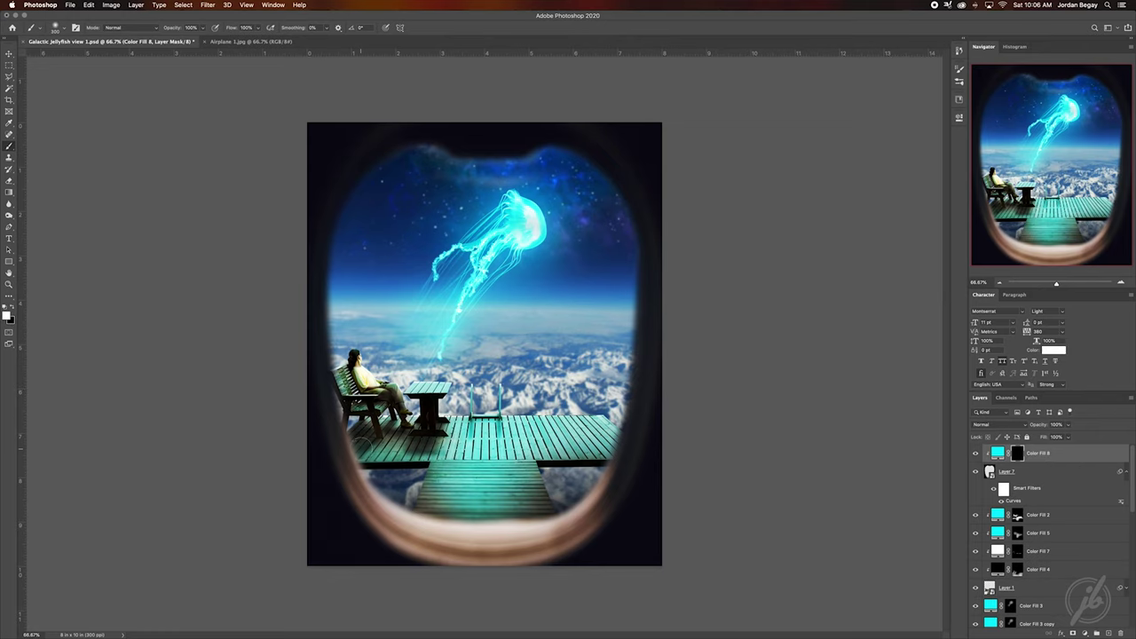
pyautogui.moveTo(364, 441)
pyautogui.mouseDown()
pyautogui.moveTo(585, 473)
pyautogui.moveTo(623, 397)
pyautogui.moveTo(568, 169)
pyautogui.moveTo(524, 153)
pyautogui.moveTo(459, 185)
pyautogui.moveTo(330, 319)
pyautogui.moveTo(337, 417)
pyautogui.mouseUp()
pyautogui.moveTo(632, 444)
pyautogui.mouseDown()
pyautogui.moveTo(632, 249)
pyautogui.moveTo(632, 439)
pyautogui.mouseUp()
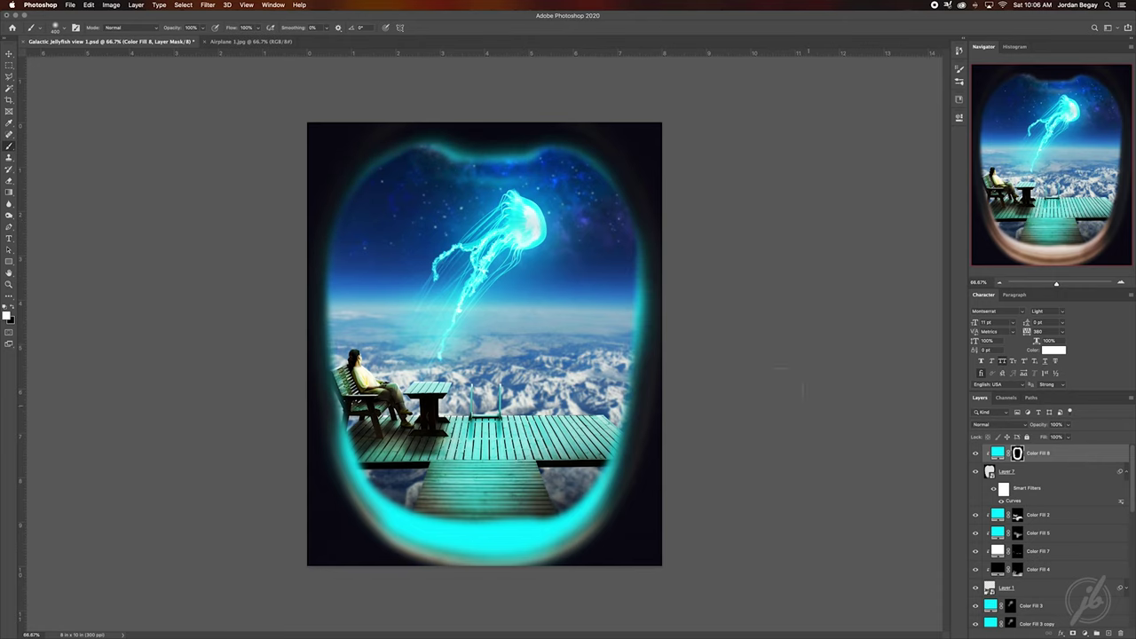
# Add a mask to the window frame and set the cyan glow layer to Screen.
pyautogui.click(1027, 474)
pyautogui.press('x')
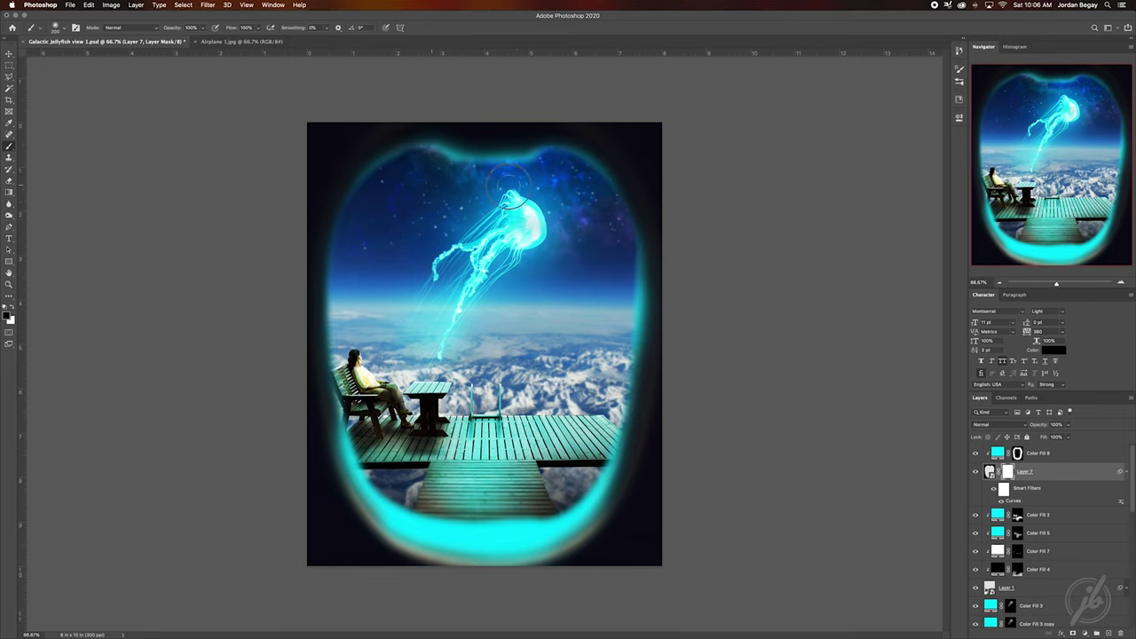
pyautogui.press('v')
pyautogui.click(1038, 453)
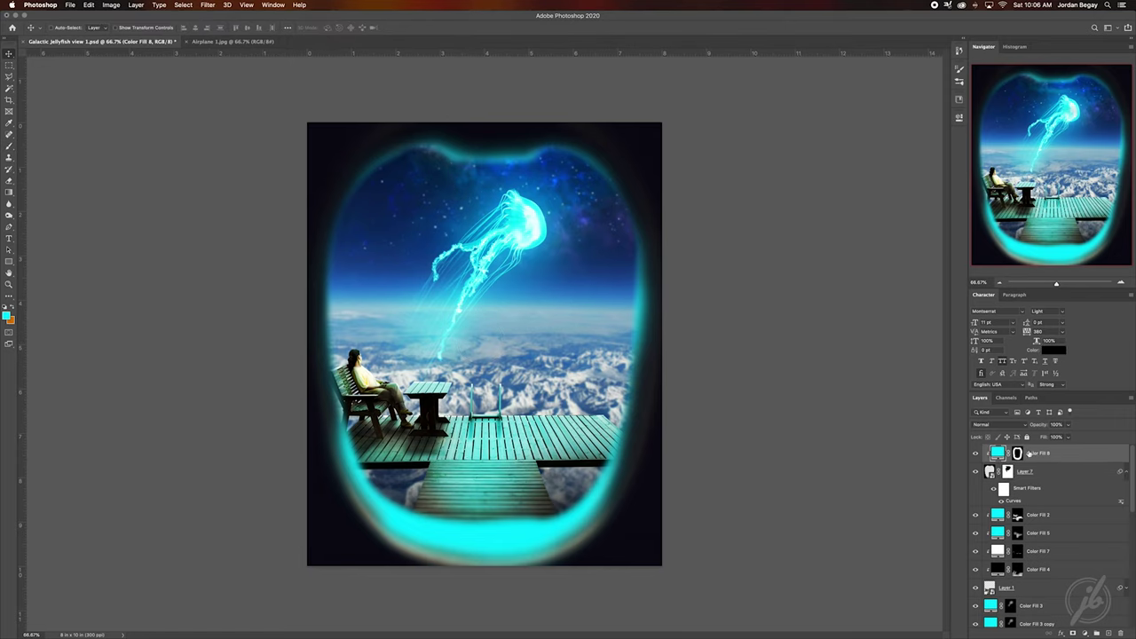
pyautogui.click(994, 424)
pyautogui.click(983, 487)
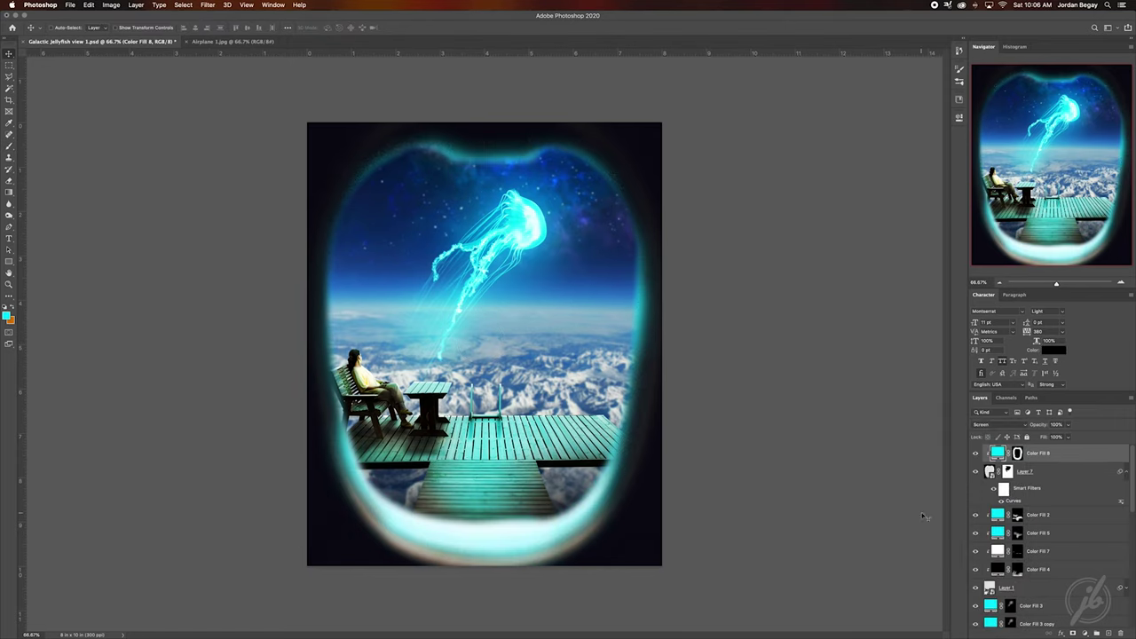
pyautogui.click(1032, 536)
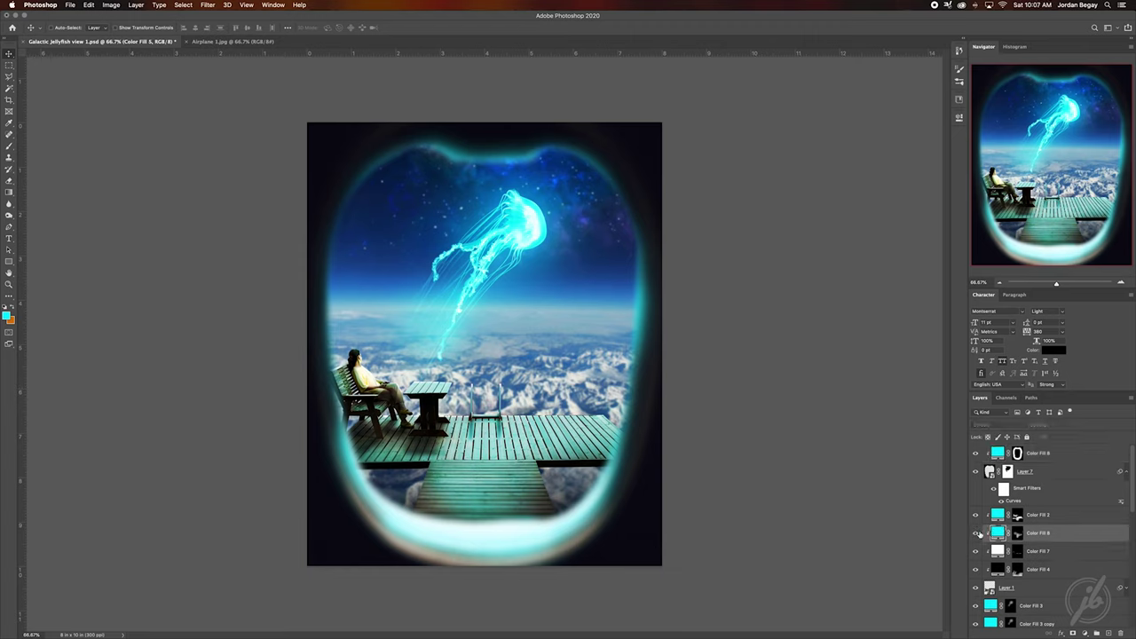
# Duplicate the Color Fill 5 layer and set the copy's fill colour to white.
pyautogui.hotkey('ctrl', 'j')
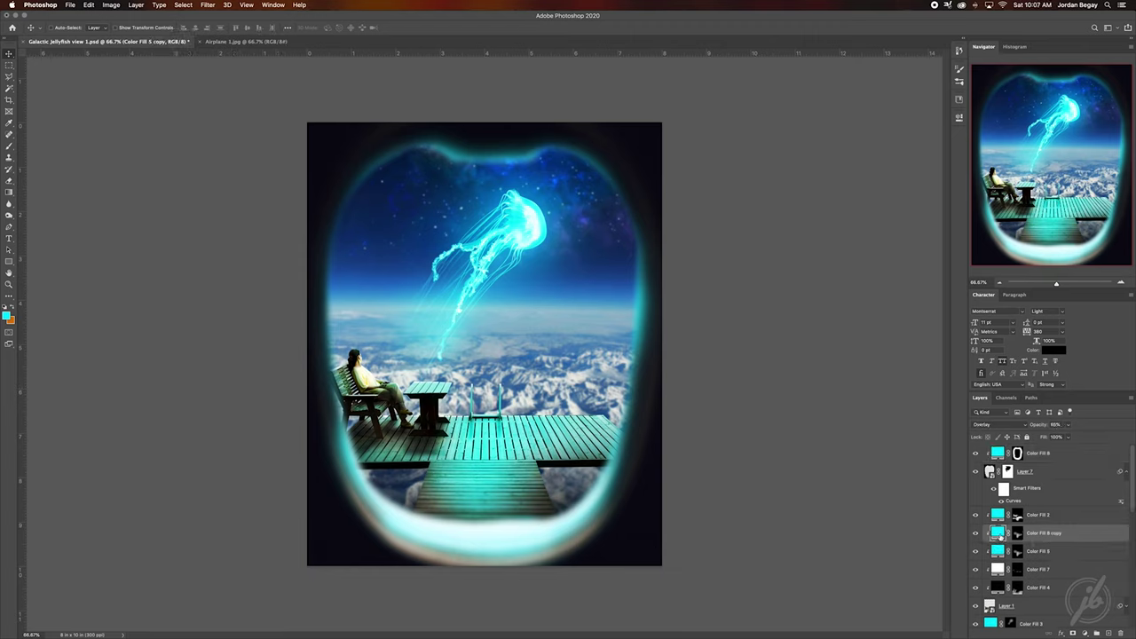
pyautogui.doubleClick(998, 532)
pyautogui.press('Return')
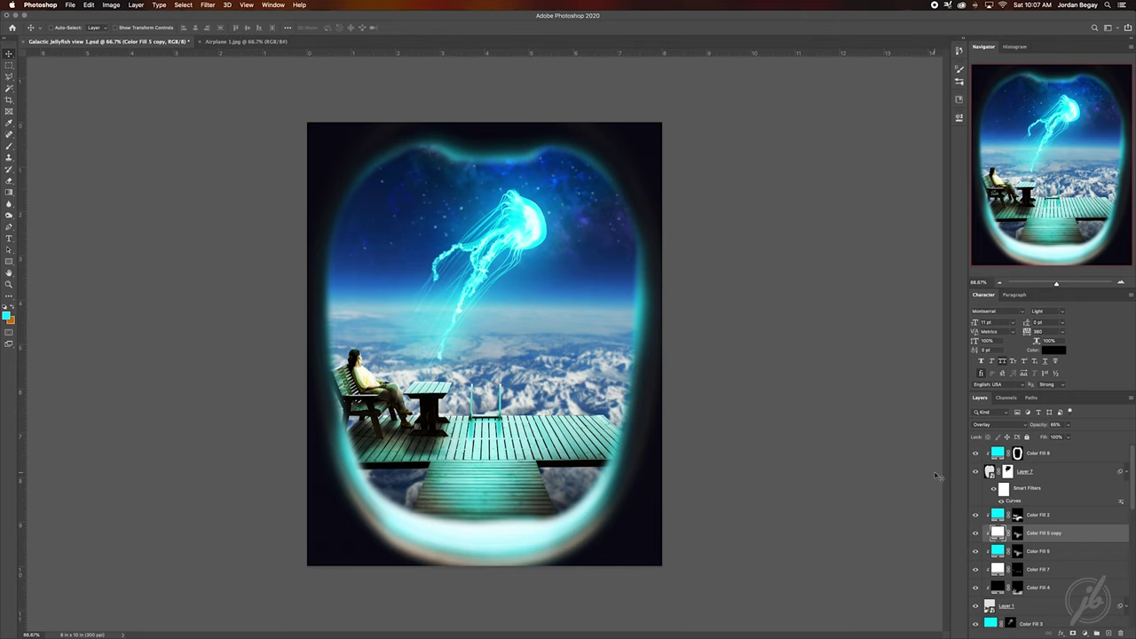
# Desaturate Layer 1's yellows in Camera Raw (about -86) to whiten the shirt, then stamp a merged layer.
pyautogui.scroll(-2, 990, 501)
pyautogui.click(1012, 564)
pyautogui.click(207, 4)
pyautogui.click(267, 61)
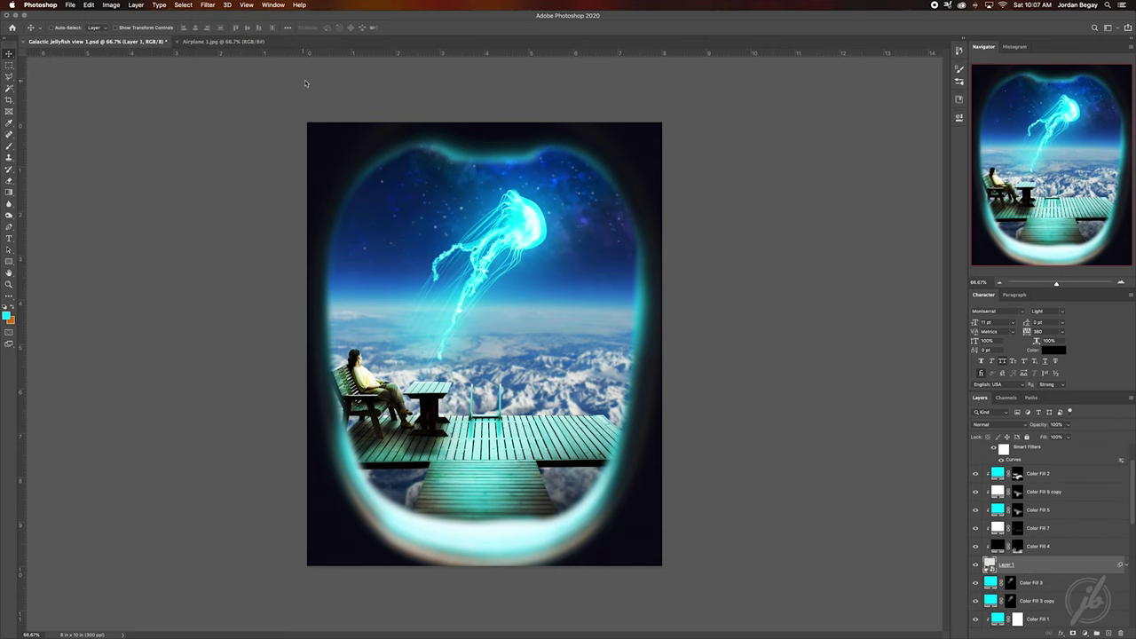
pyautogui.click(756, 455)
pyautogui.moveTo(759, 483)
pyautogui.mouseDown()
pyautogui.moveTo(732, 484)
pyautogui.moveTo(748, 479)
pyautogui.mouseUp()
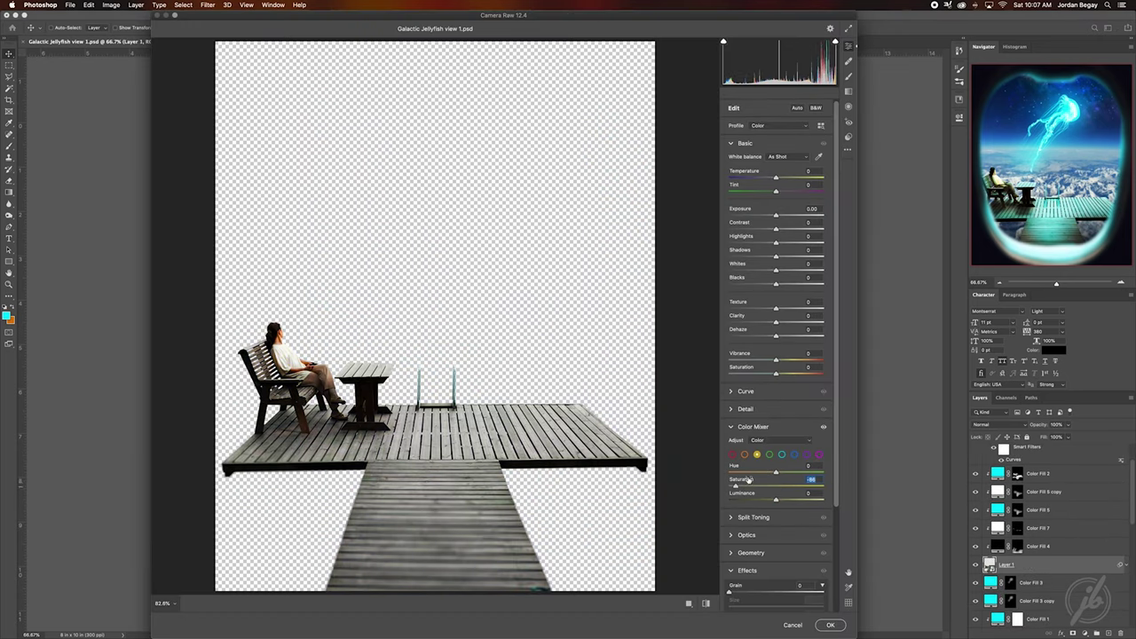
pyautogui.click(830, 624)
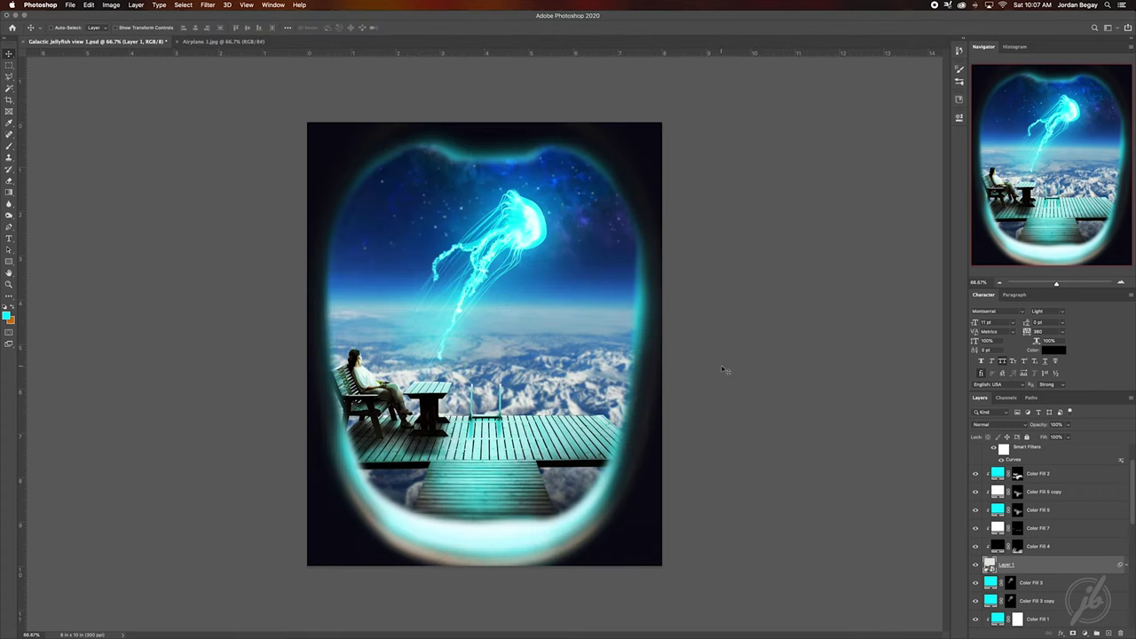
pyautogui.press('super+shift+alt+n')
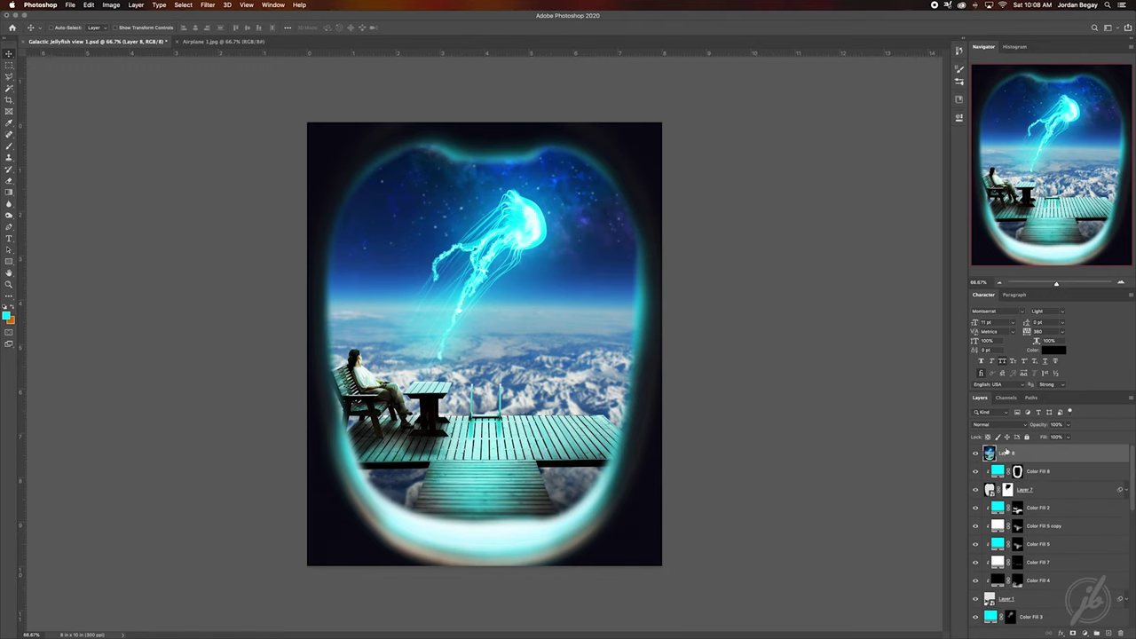
# Camera Raw grade on Layer 8: Shadows -34, Blacks -17, Clarity +19, Grain 50, slight saturation boost.
pyautogui.click(208, 4)
pyautogui.click(232, 60)
pyautogui.moveTo(777, 257)
pyautogui.mouseDown()
pyautogui.moveTo(760, 256)
pyautogui.moveTo(780, 242)
pyautogui.mouseUp()
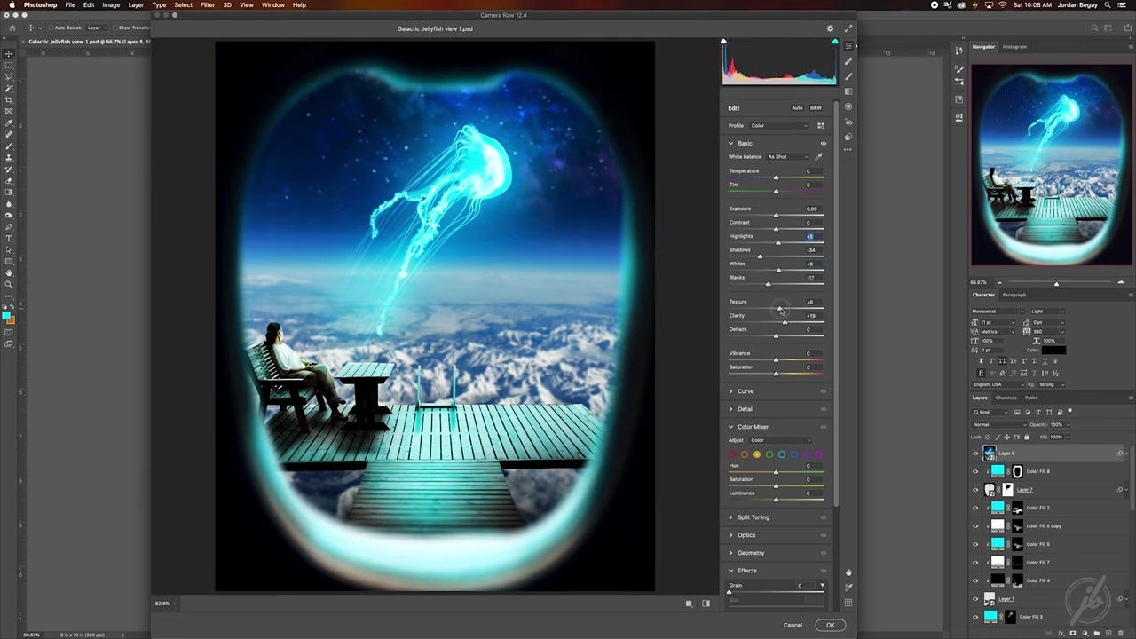
pyautogui.scroll(-1, 739, 568)
pyautogui.moveTo(731, 564); pyautogui.dragTo(775, 564)
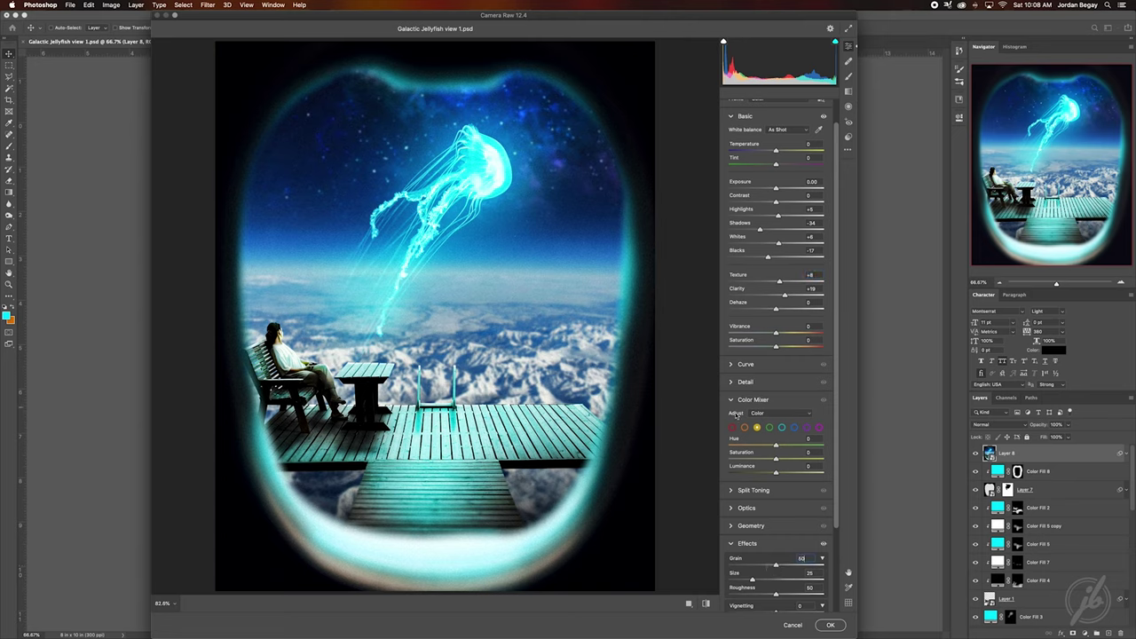
pyautogui.moveTo(776, 460); pyautogui.dragTo(725, 458)
pyautogui.moveTo(794, 460); pyautogui.dragTo(797, 463)
pyautogui.click(829, 624)
# Add an Exposure adjustment layer with +0.0130 offset and 0.96 gamma.
pyautogui.click(1084, 633)
pyautogui.click(1092, 520)
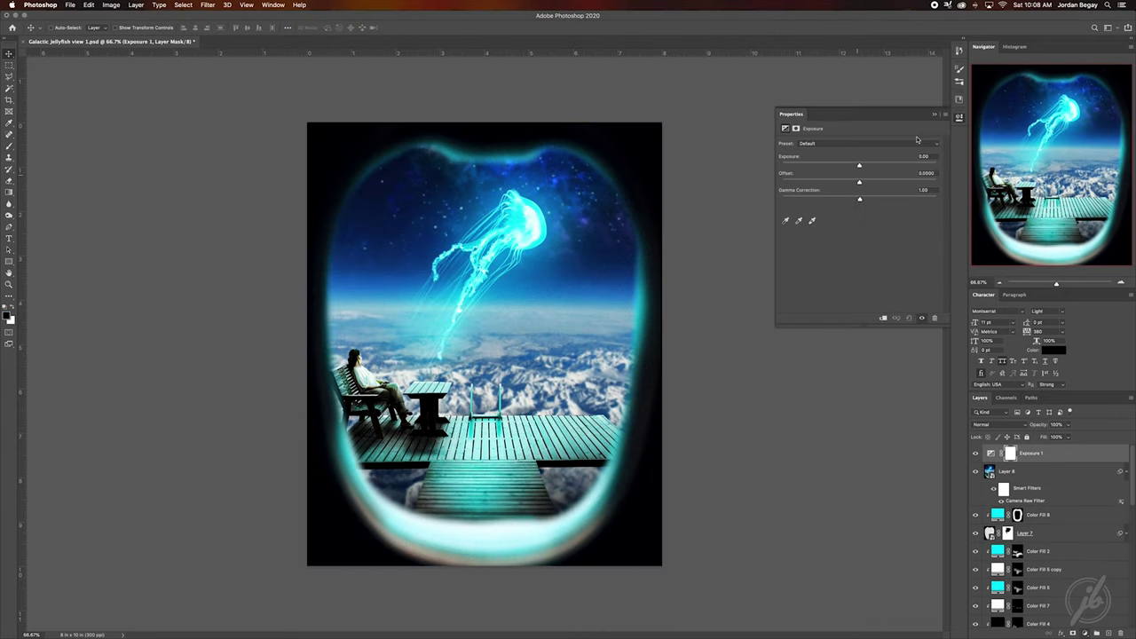
pyautogui.moveTo(861, 200); pyautogui.dragTo(862, 186)
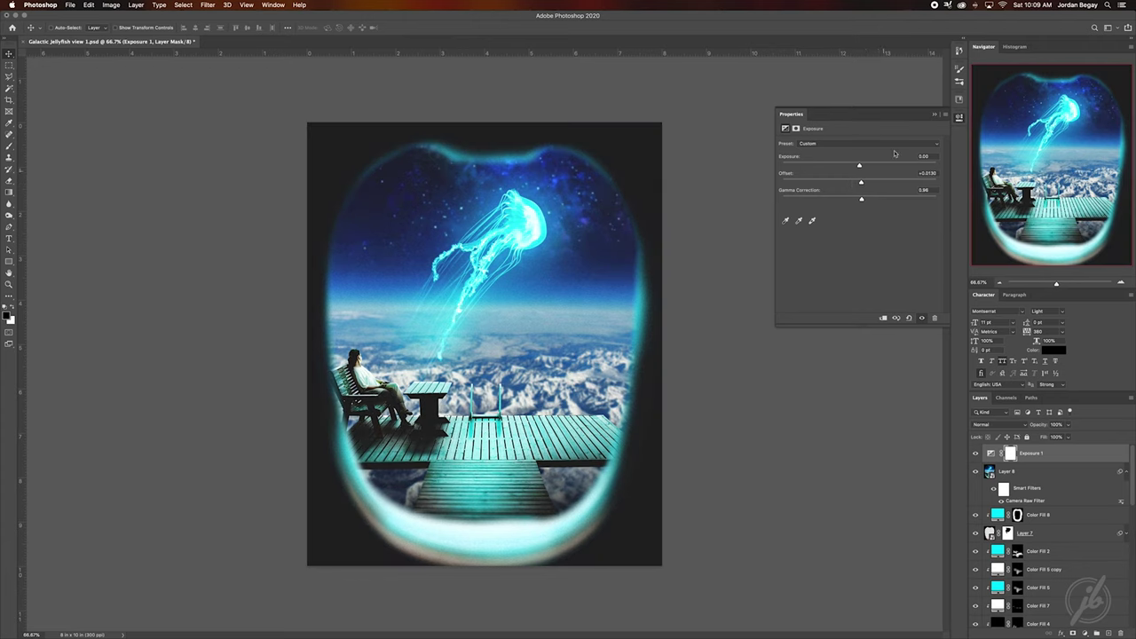
pyautogui.click(935, 115)
# Add a Curves layer raising the curve to brighten the image, then hide the frame and glow layers.
pyautogui.click(1085, 633)
pyautogui.click(1091, 506)
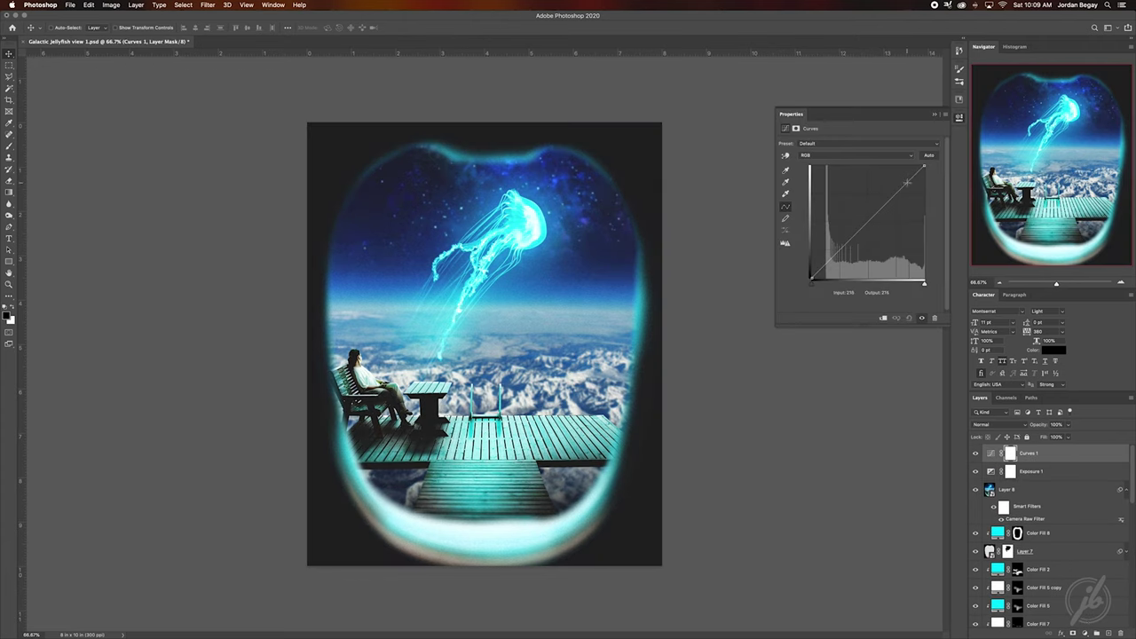
pyautogui.moveTo(901, 190); pyautogui.dragTo(901, 184)
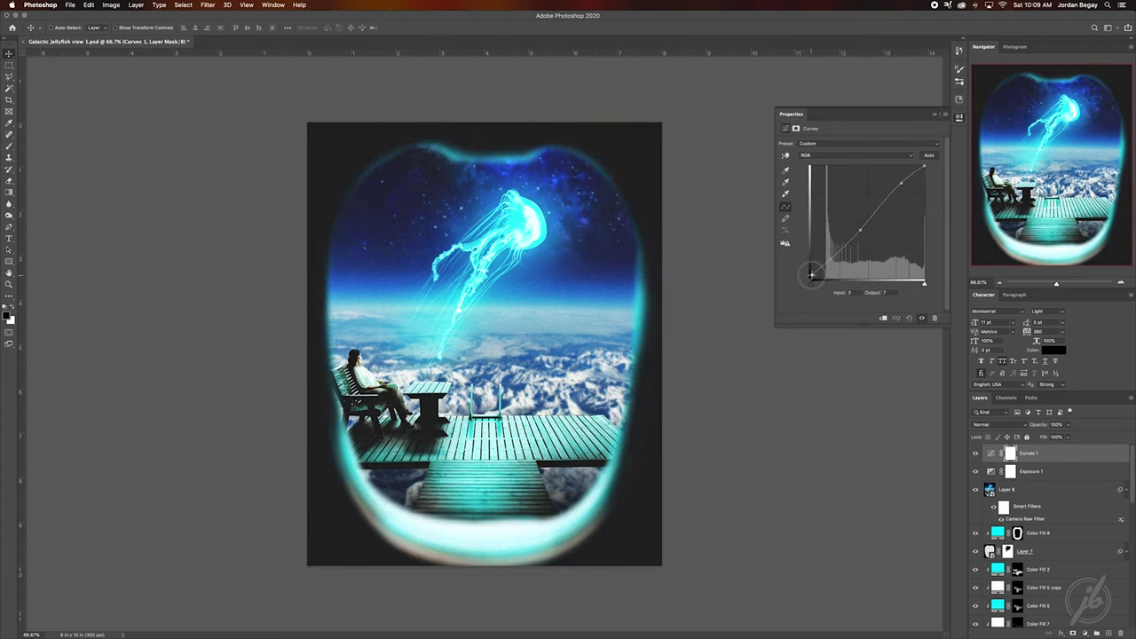
pyautogui.click(935, 114)
pyautogui.click(975, 453)
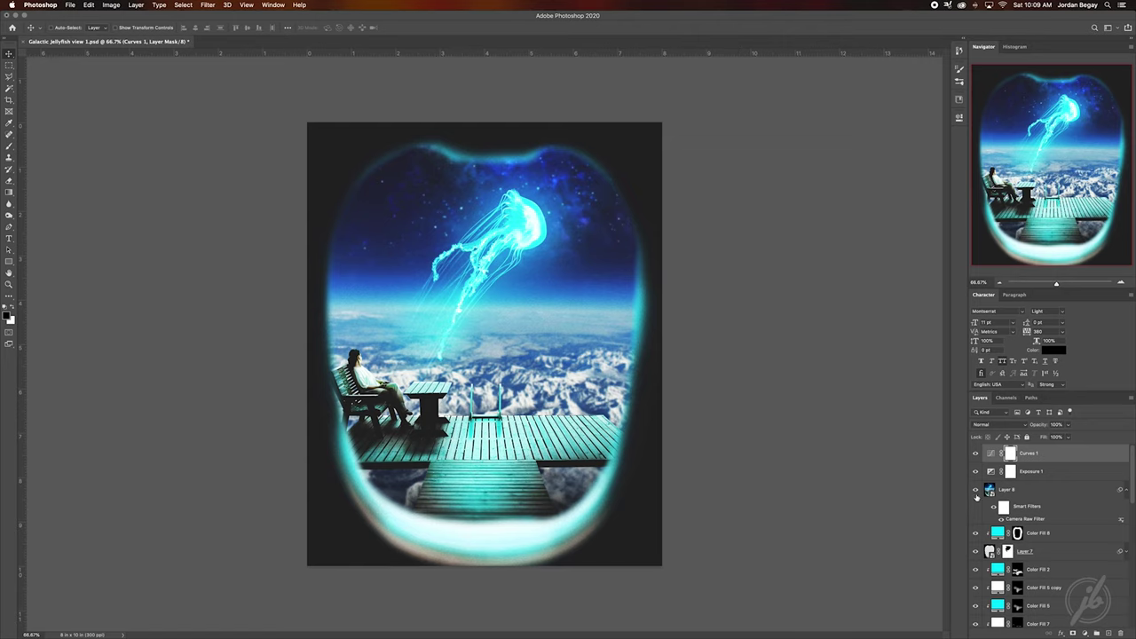
pyautogui.moveTo(975, 489); pyautogui.dragTo(976, 535)
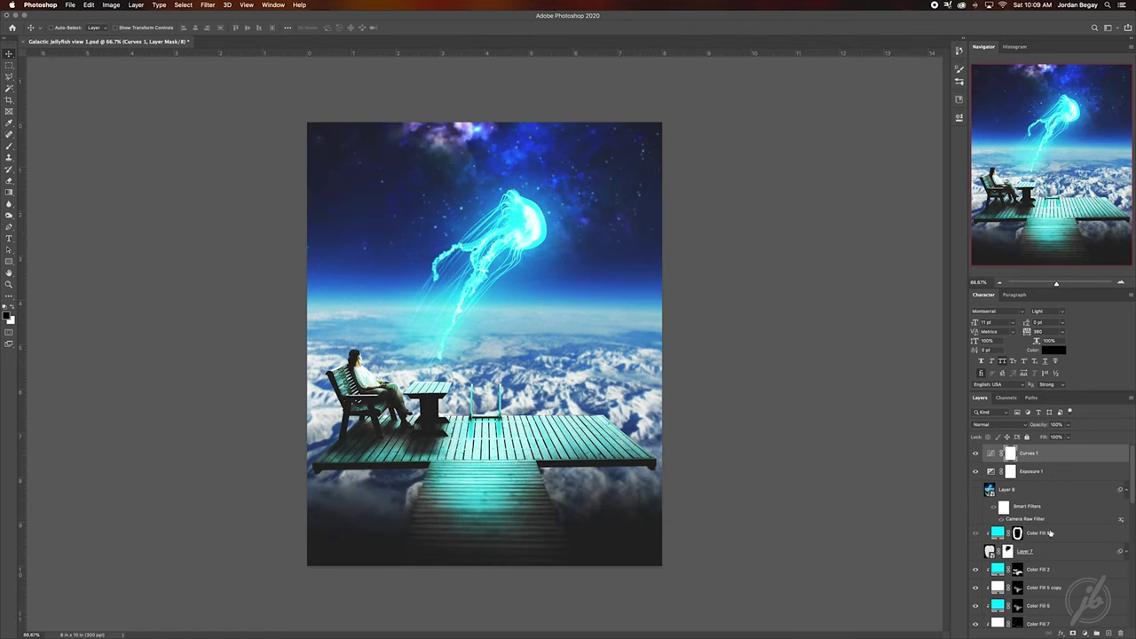
# Add empty Layer 9 above Layer 8, undo a stray Layer 8 duplicate, and paste in the JB logo.
pyautogui.click(1109, 633)
pyautogui.click(975, 471)
pyautogui.rightClick(1012, 493)
pyautogui.click(941, 366)
pyautogui.hotkey('ctrl', 'z')
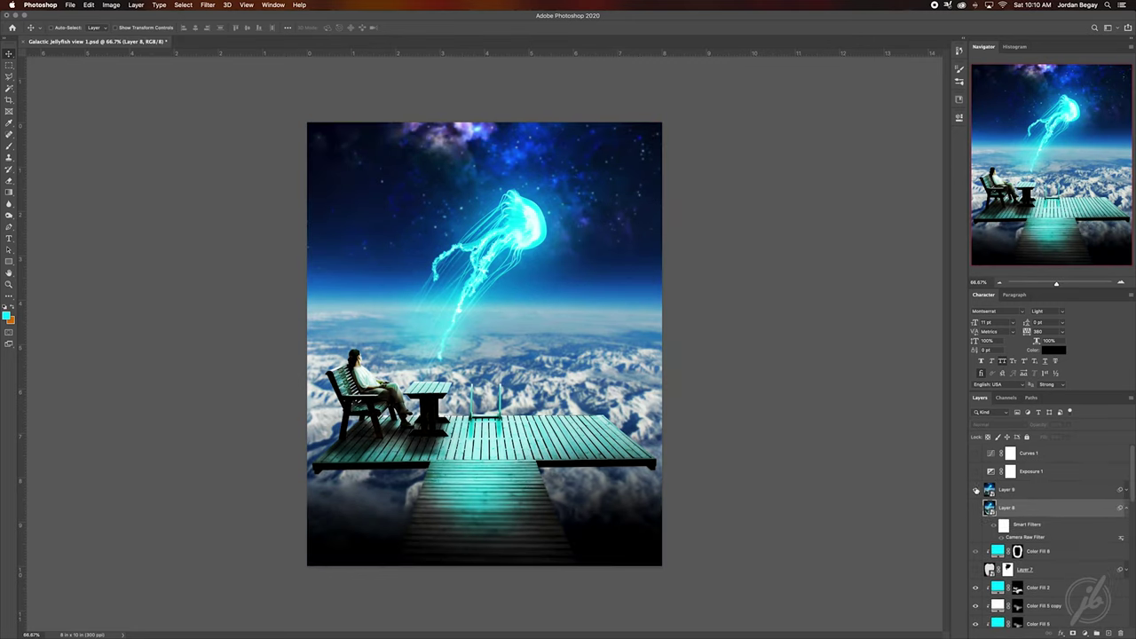
pyautogui.hotkey('ctrl', 'z')
pyautogui.hotkey('ctrl', 'z')
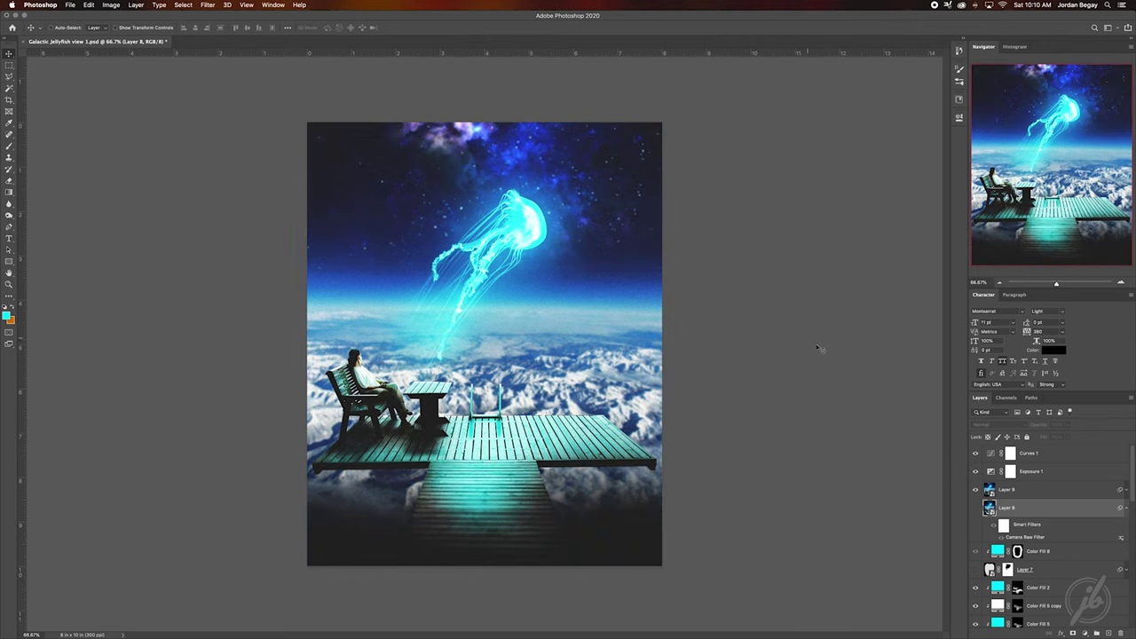
pyautogui.hotkey('ctrl', 'v')
pyautogui.hotkey('ctrl', 't')
# Shrink the JB logo and set it at the bottom centre of the lower dock.
pyautogui.moveTo(384, 368)
pyautogui.mouseDown()
pyautogui.moveTo(479, 490)
pyautogui.moveTo(484, 533)
pyautogui.mouseUp()
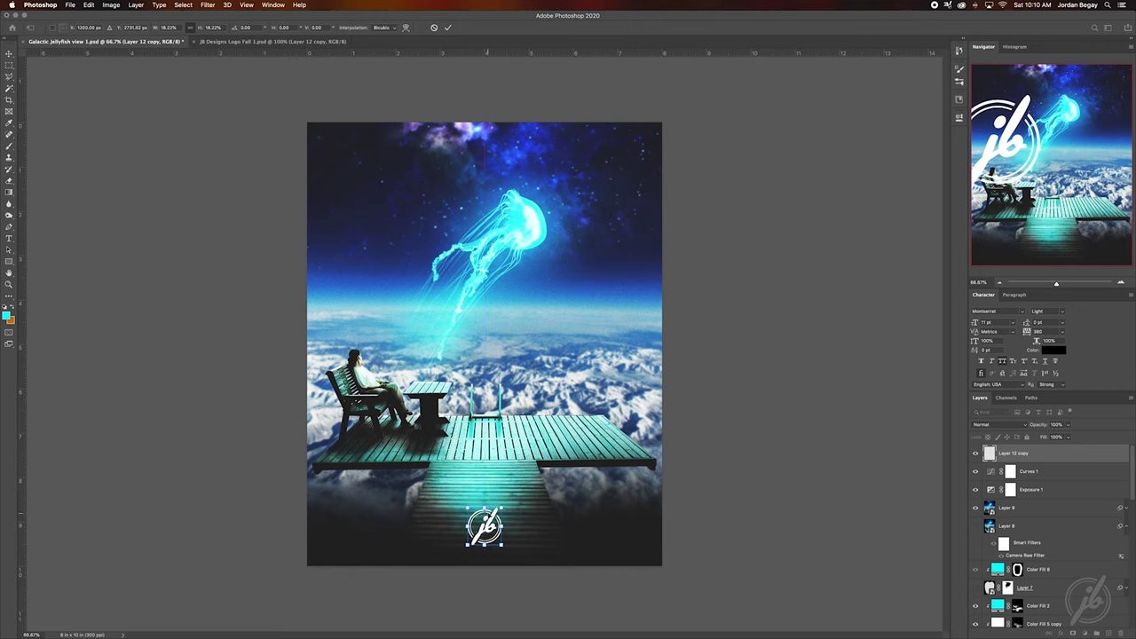
pyautogui.press('Return')
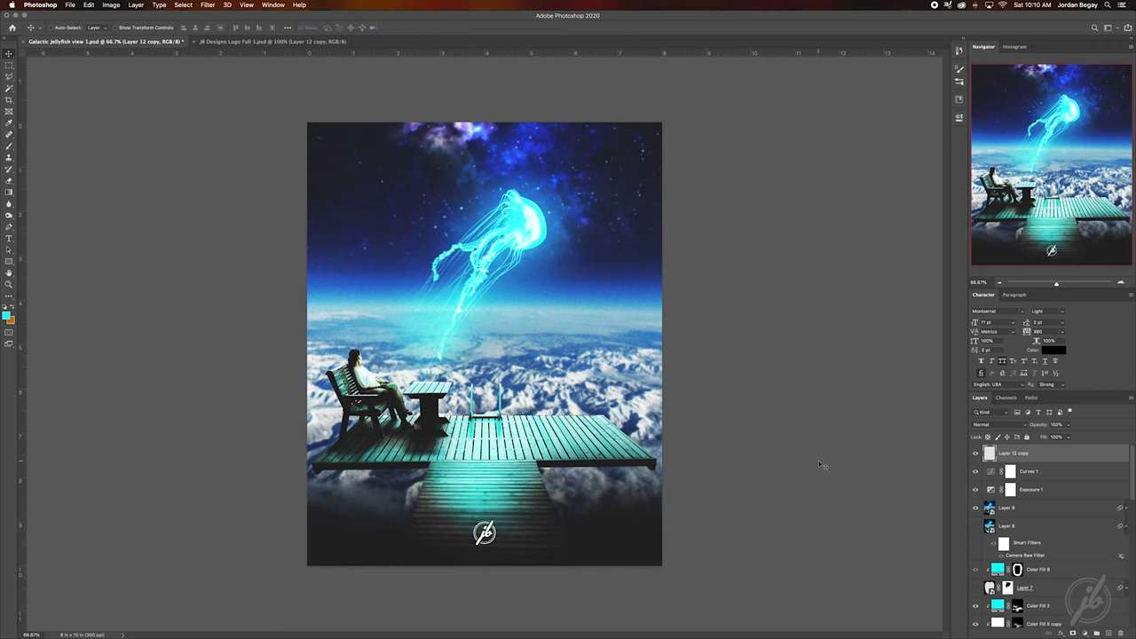